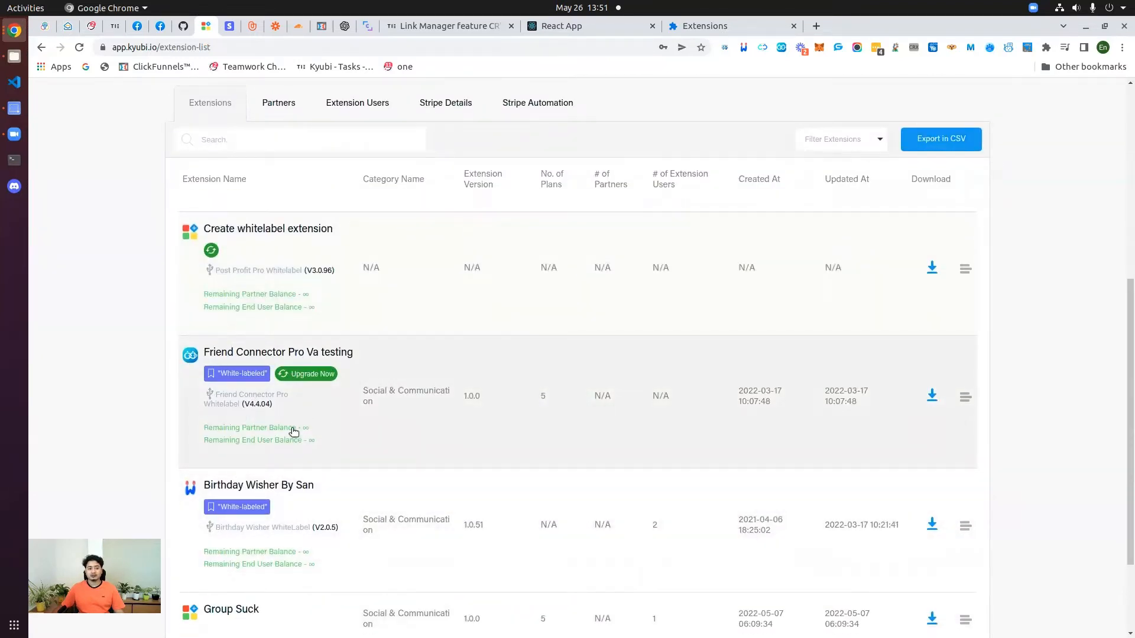
# Step: Browse the add-user form and the Add/Update User and Add Partner API documentation
pyautogui.scroll(3, 293, 433)
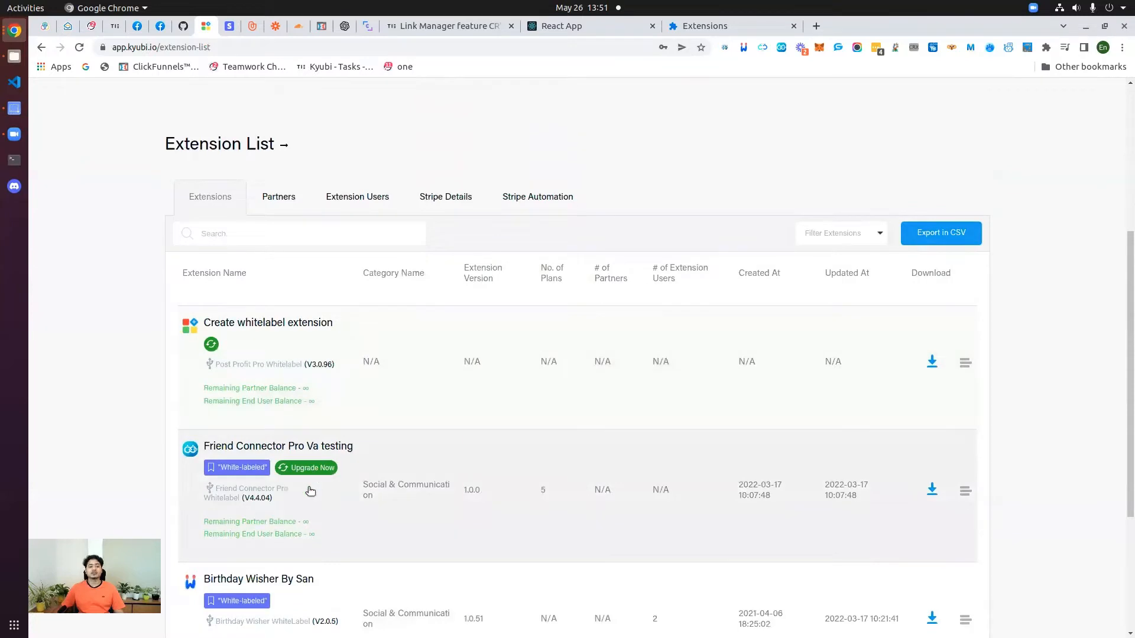
pyautogui.scroll(7, 449, 438)
pyautogui.scroll(2, 470, 433)
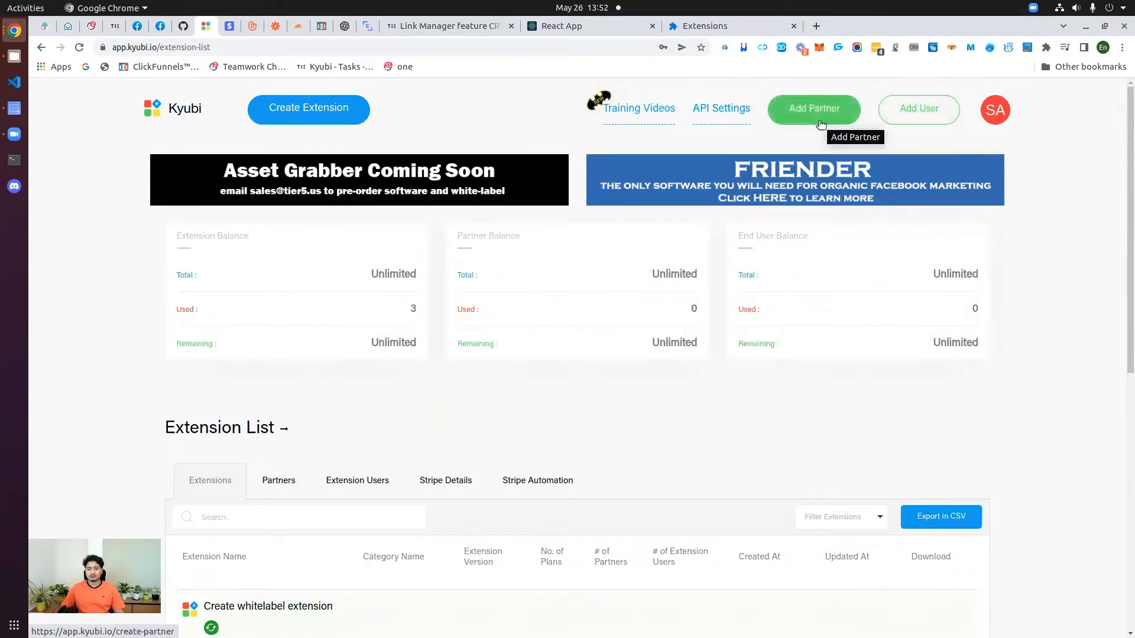
pyautogui.click(922, 109)
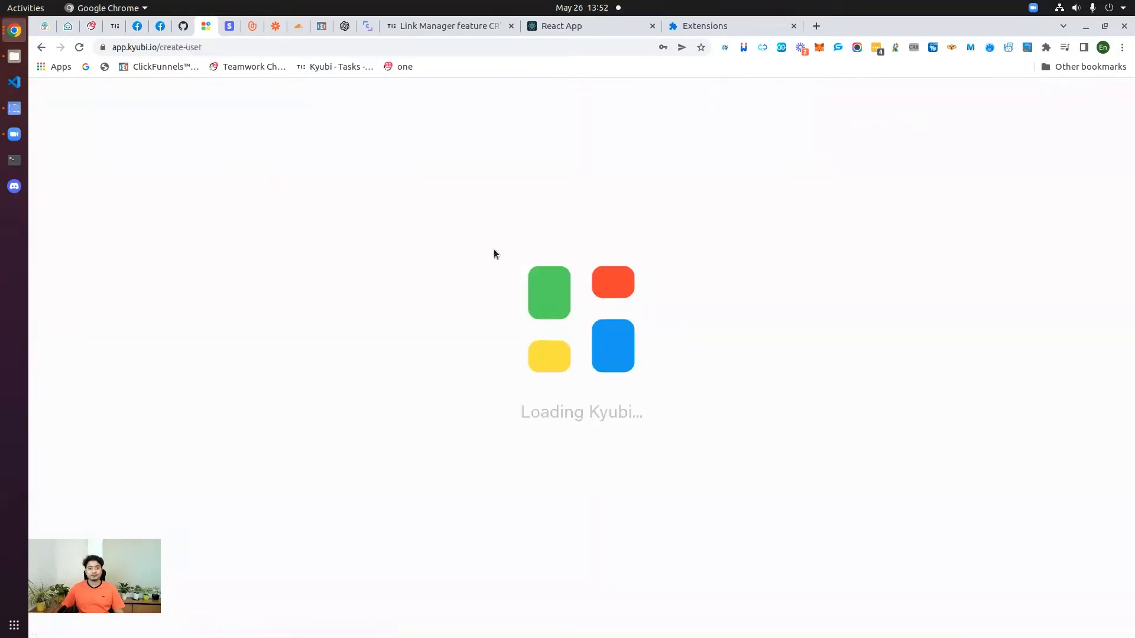
pyautogui.click(41, 47)
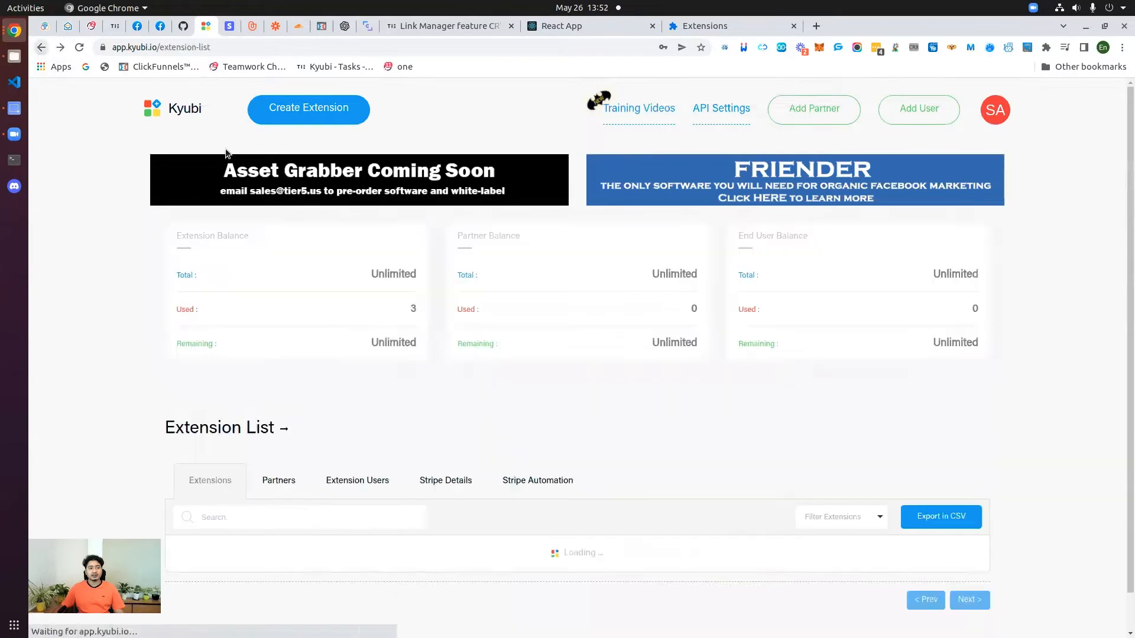
pyautogui.click(726, 115)
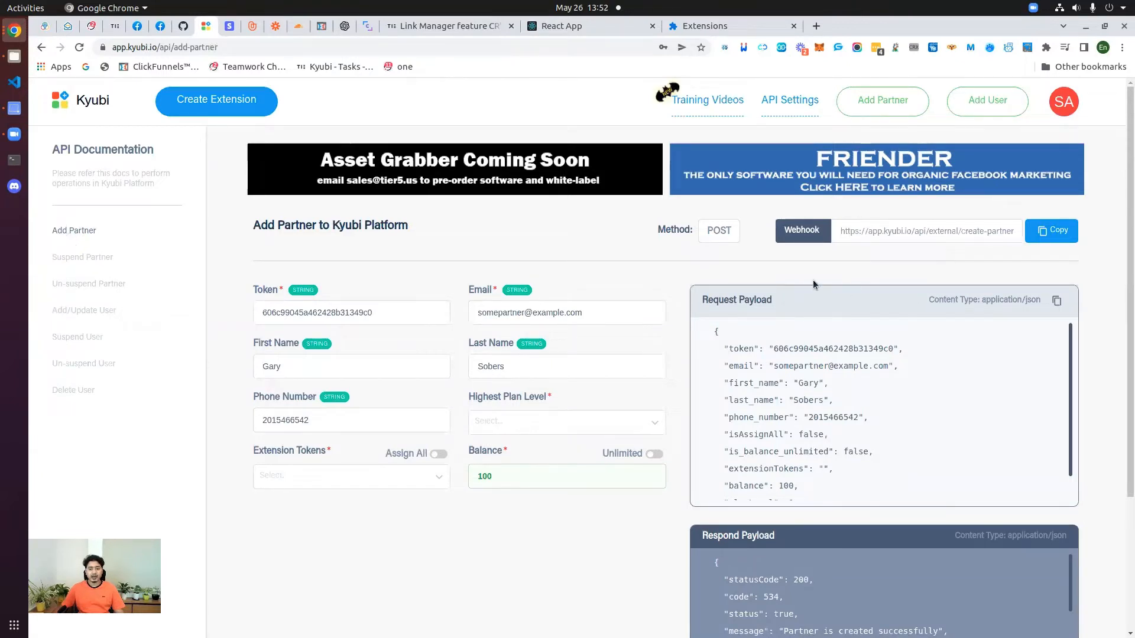
pyautogui.click(82, 320)
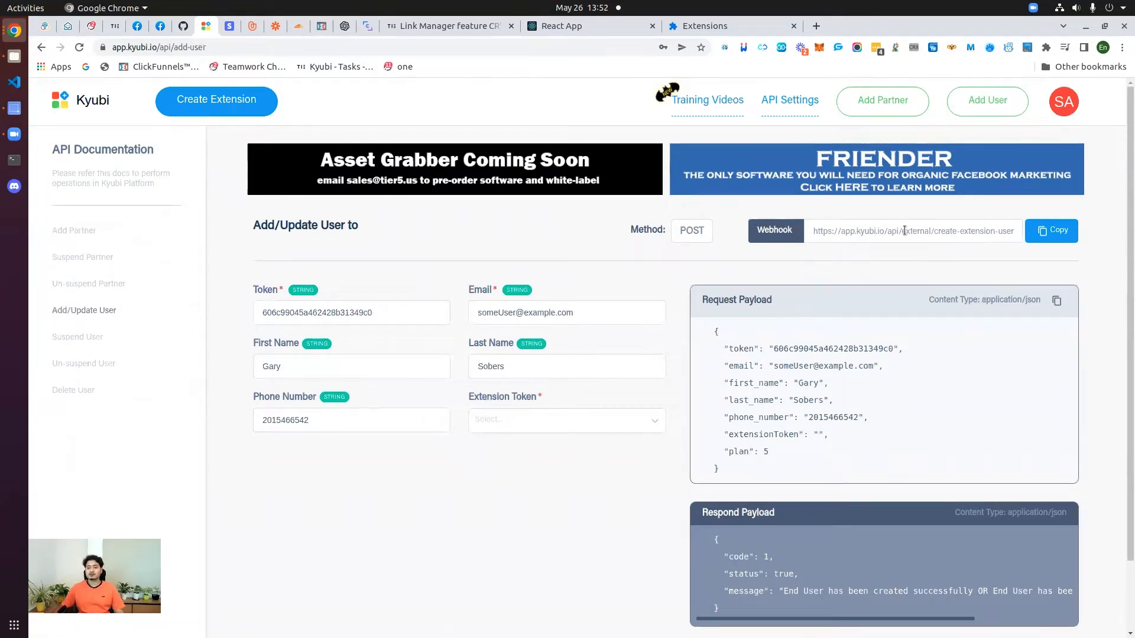
pyautogui.click(75, 231)
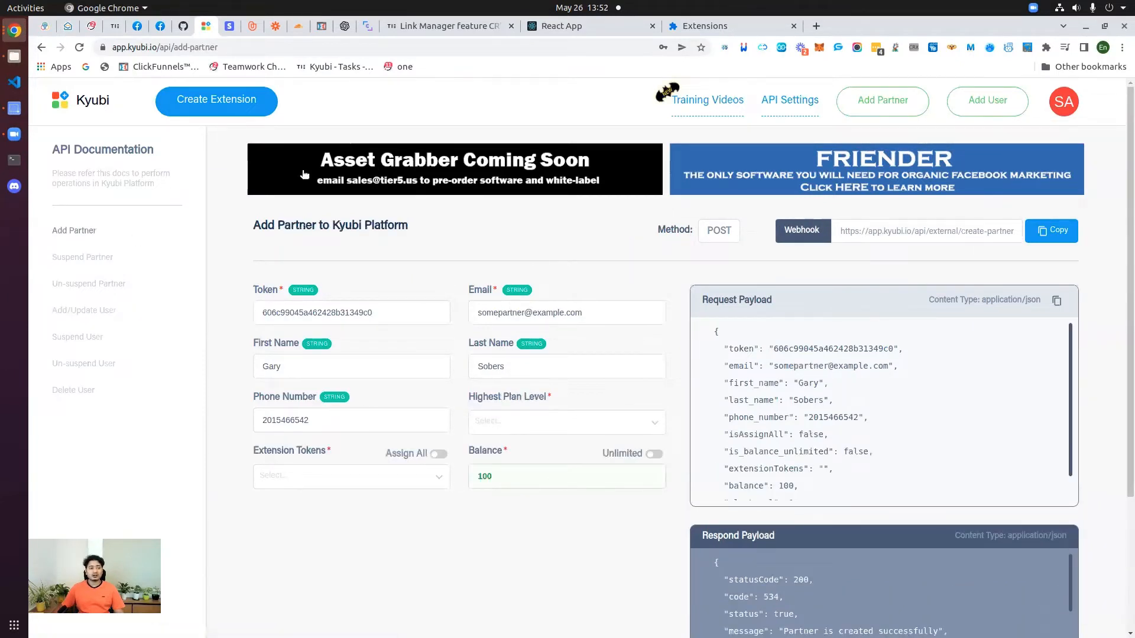
# Step: Go back to the Kyubi dashboard and open Stripe Details, which lists no accounts yet
pyautogui.click(102, 102)
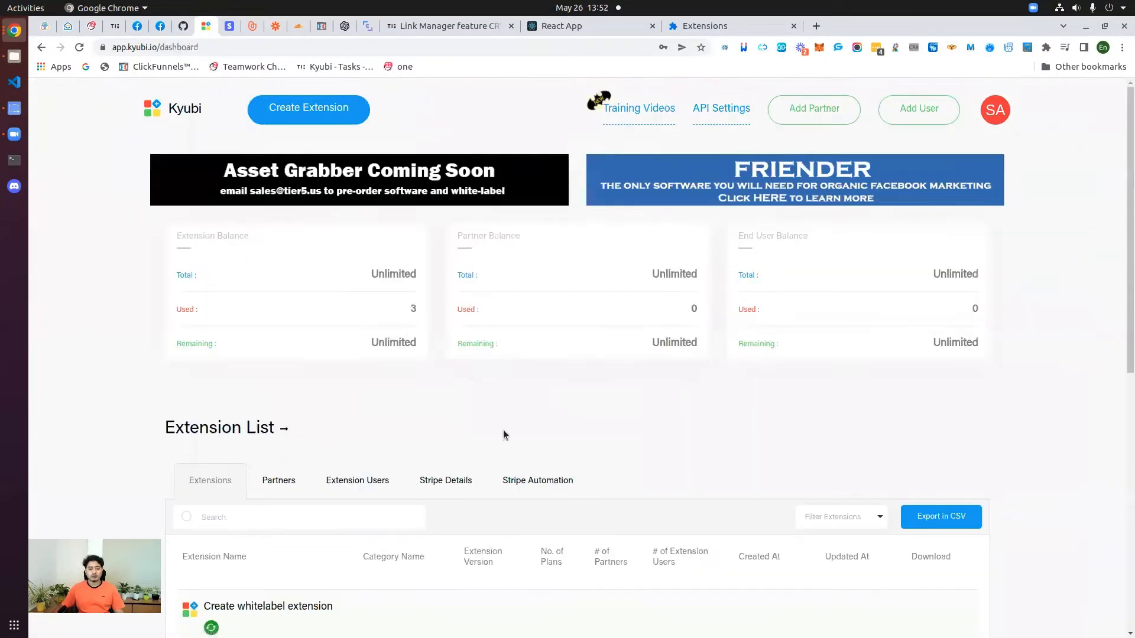
pyautogui.scroll(-1, 473, 384)
pyautogui.click(445, 327)
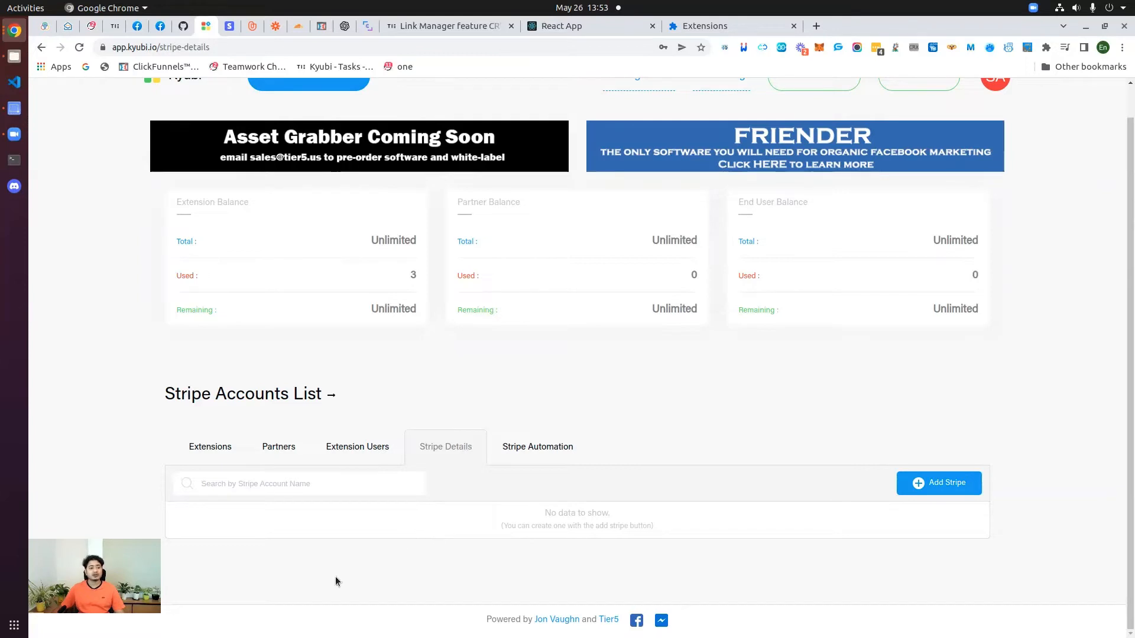
pyautogui.scroll(1, 335, 424)
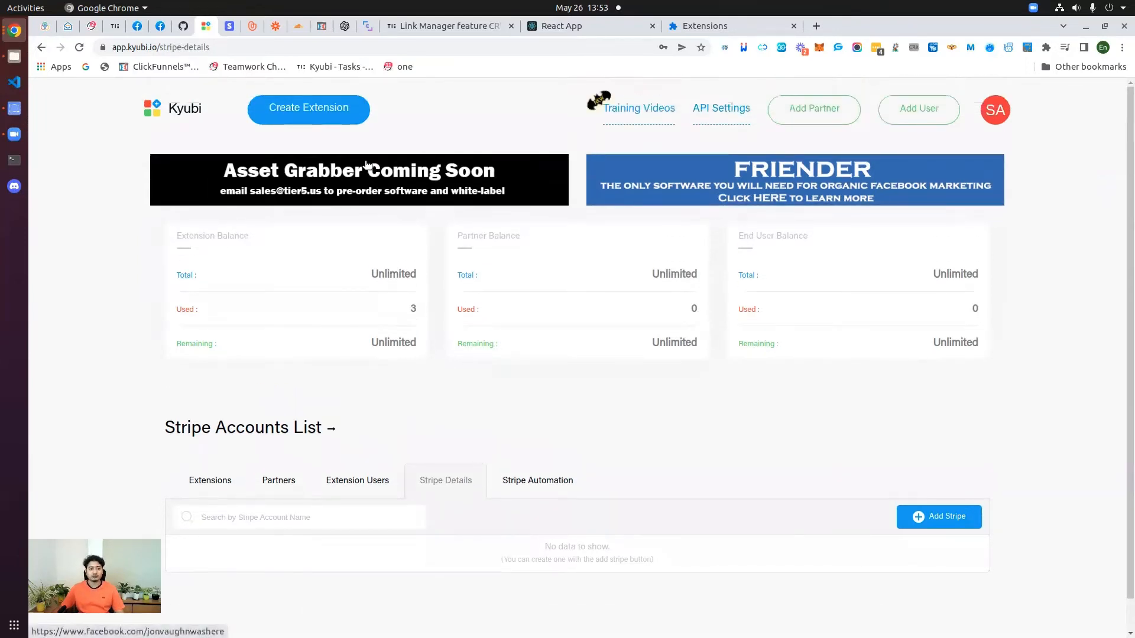
# Step: View the live API keys under Stripe's Developers section, then return to Kyubi's Stripe Details
pyautogui.click(229, 27)
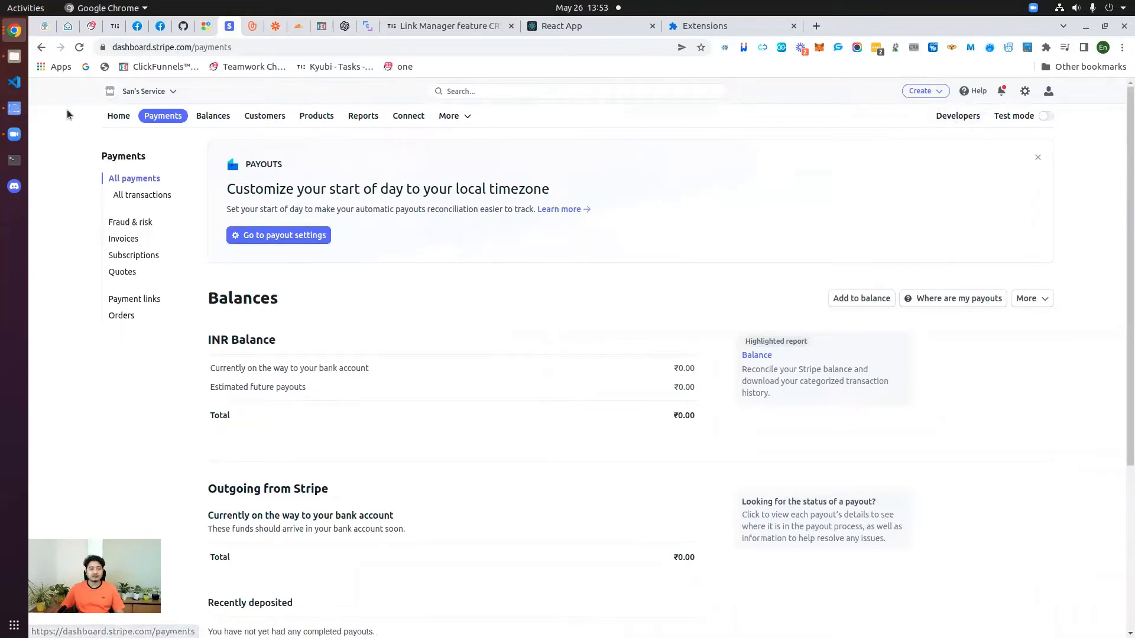
pyautogui.click(956, 117)
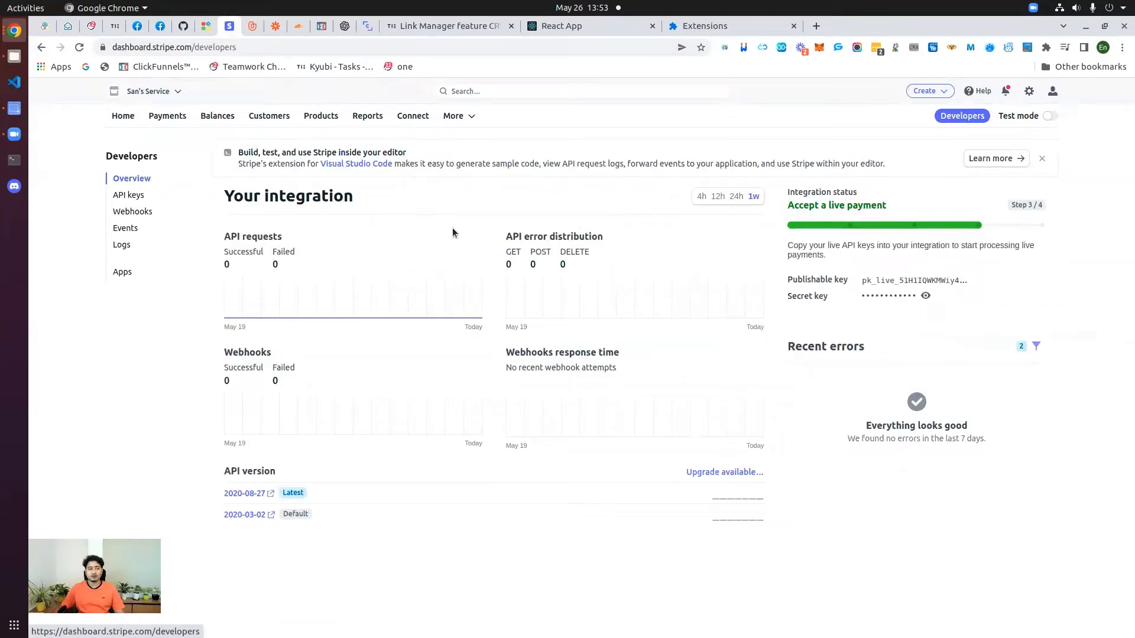
pyautogui.click(116, 116)
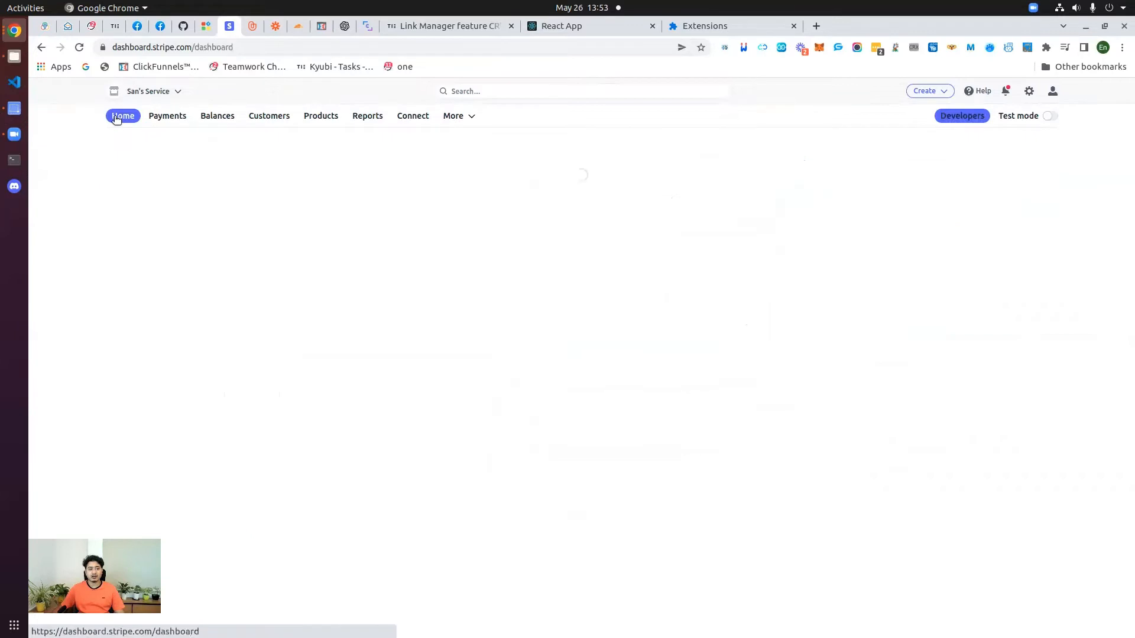
pyautogui.click(961, 117)
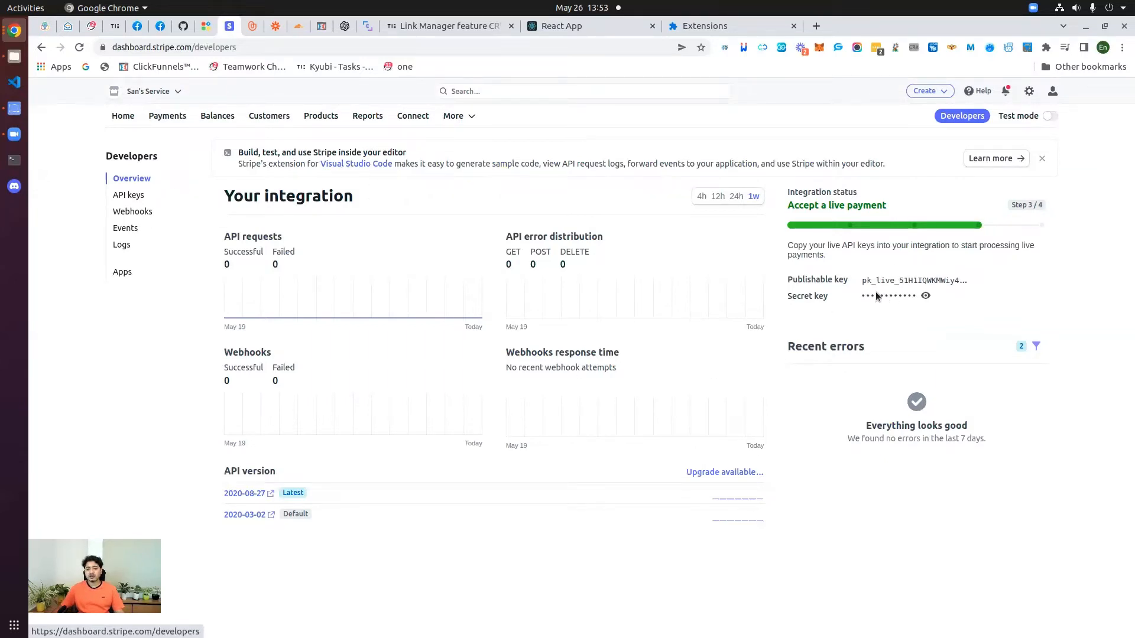
pyautogui.click(131, 198)
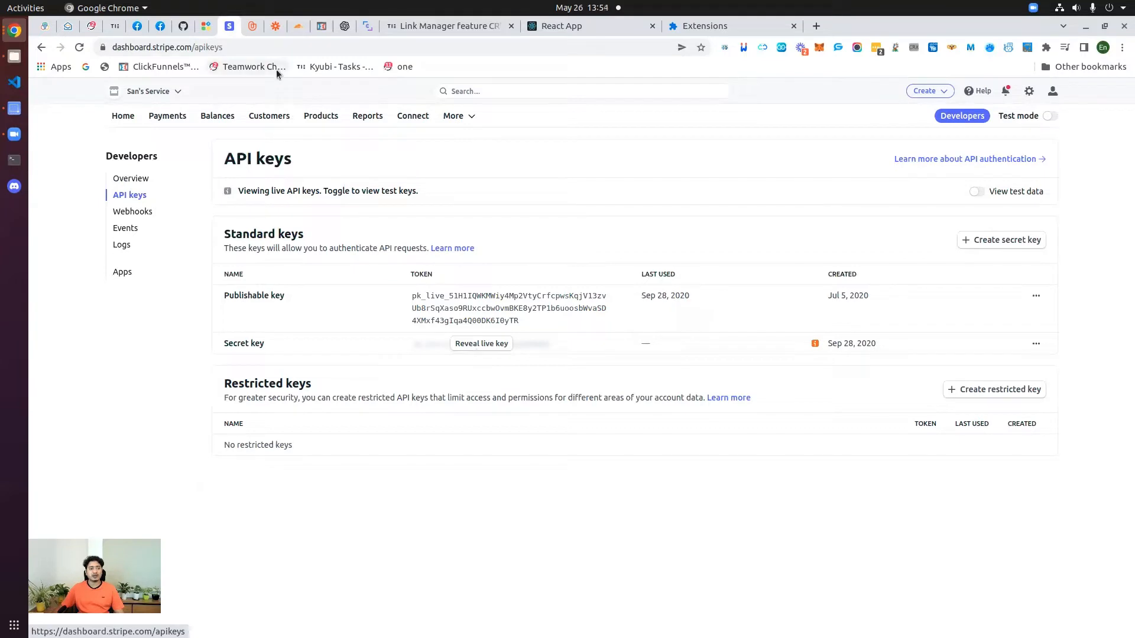
pyautogui.click(205, 27)
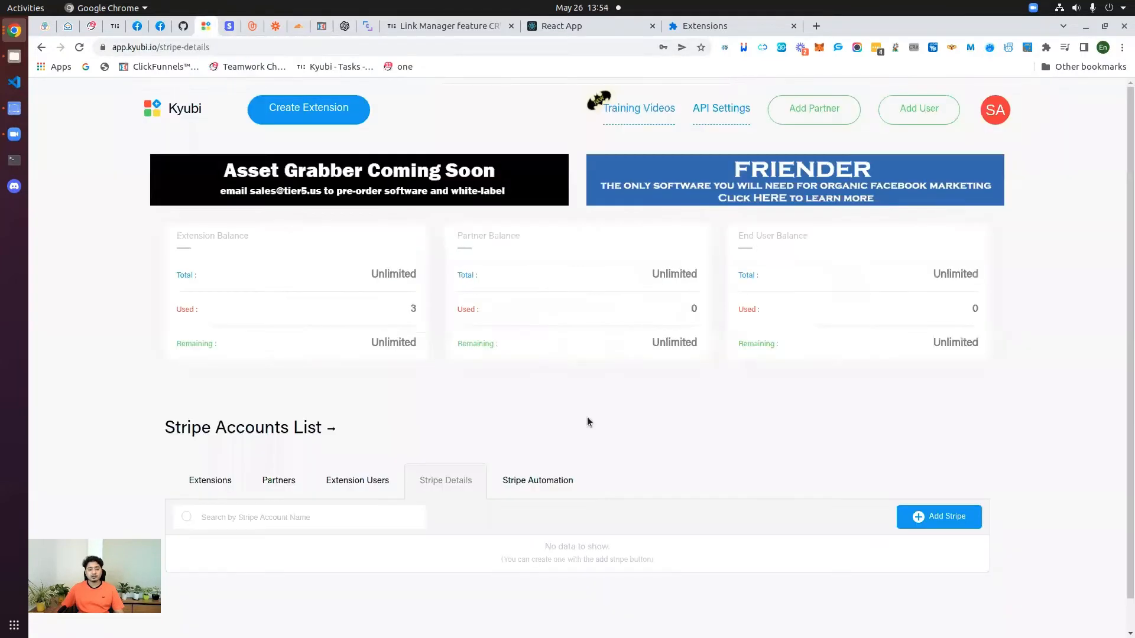
# Step: Start a new Stripe entry with Stripe Name set to the user's personal Stripe account
pyautogui.scroll(-1, 582, 426)
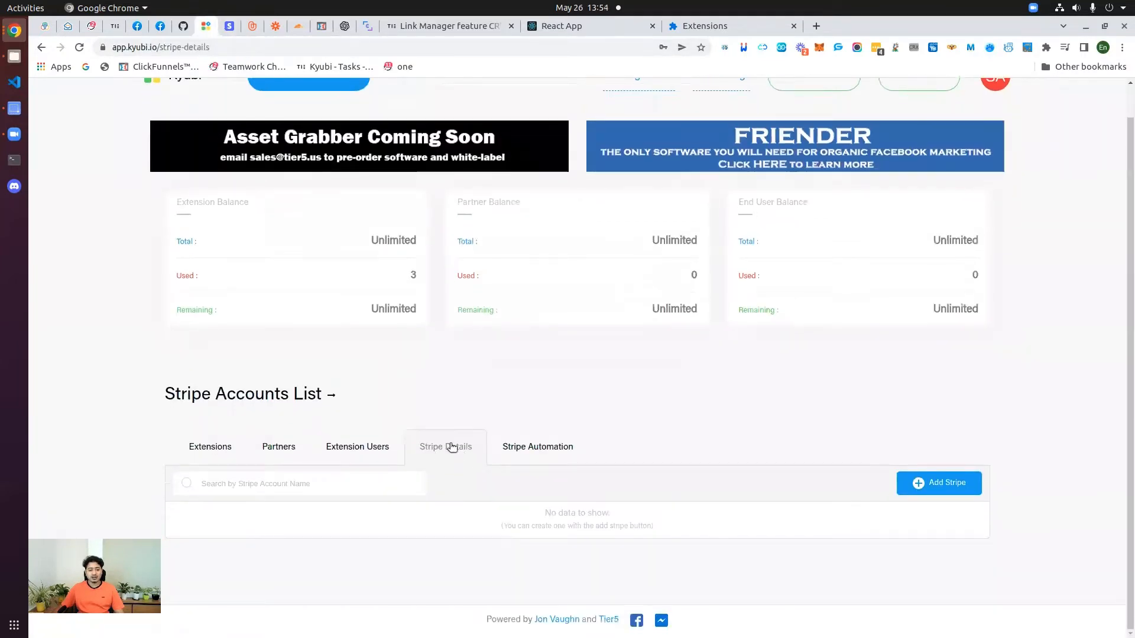
pyautogui.click(918, 486)
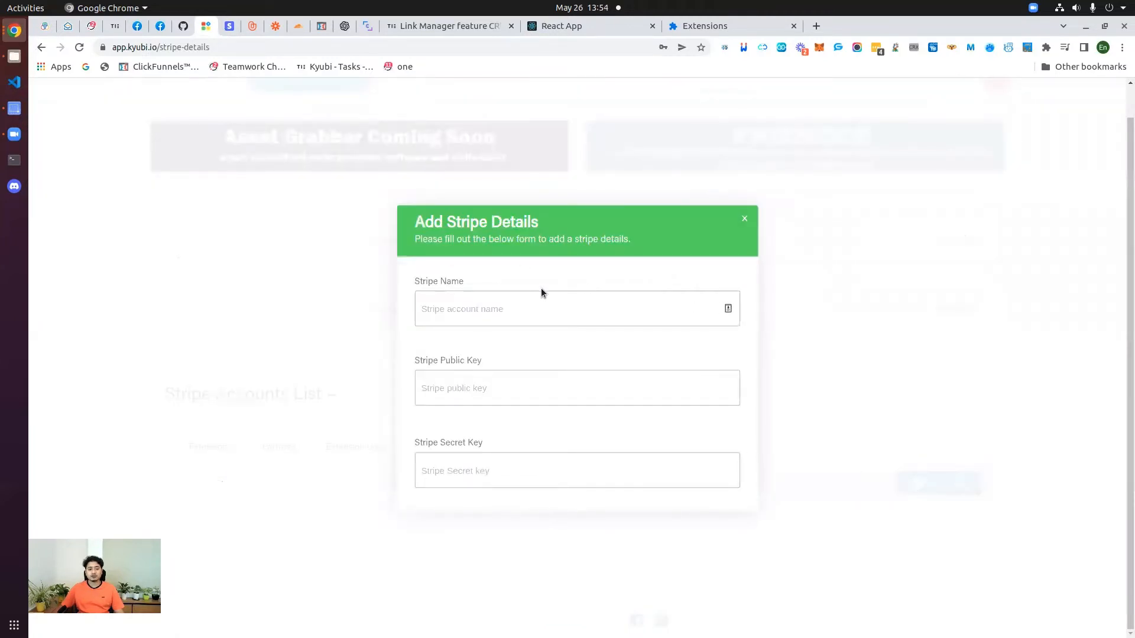
pyautogui.click(465, 307)
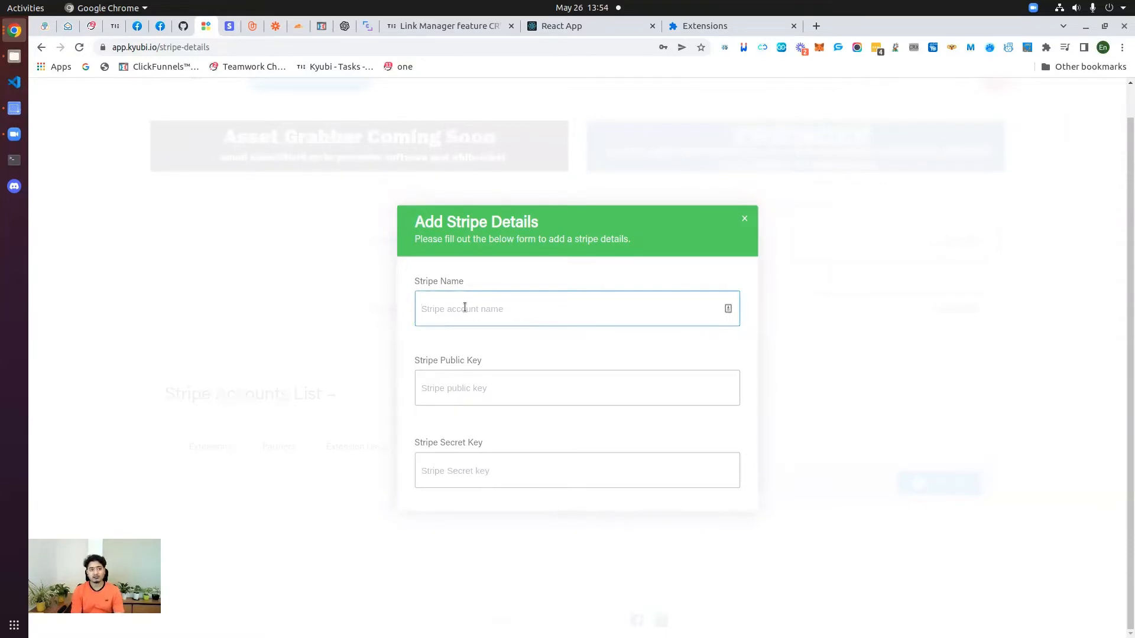
pyautogui.write("San's personal")
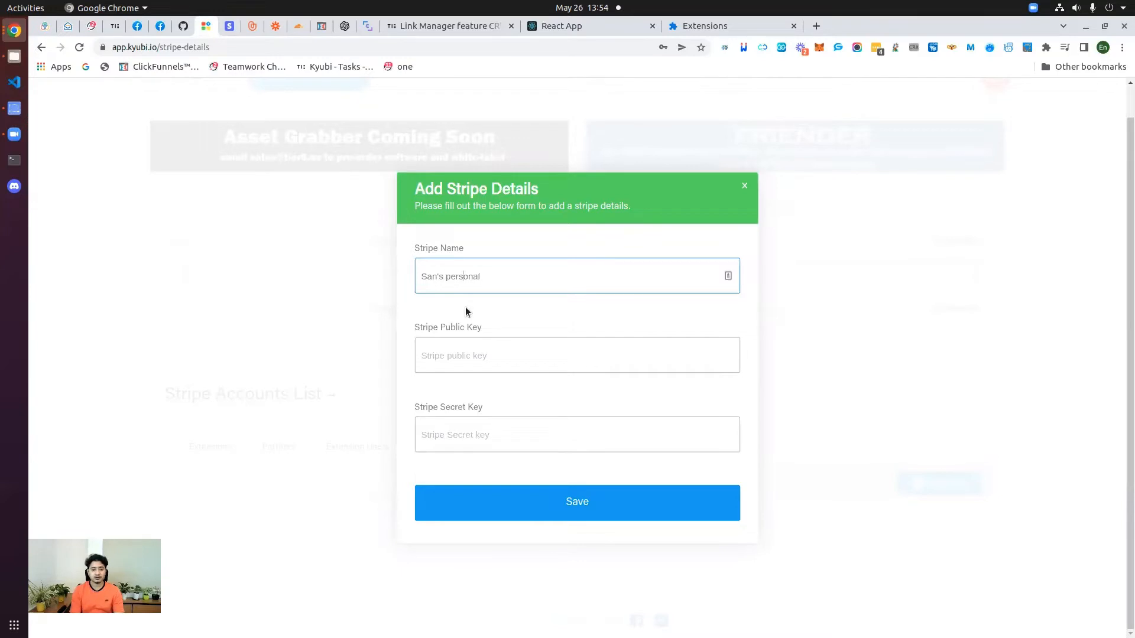
pyautogui.write('stripe account')
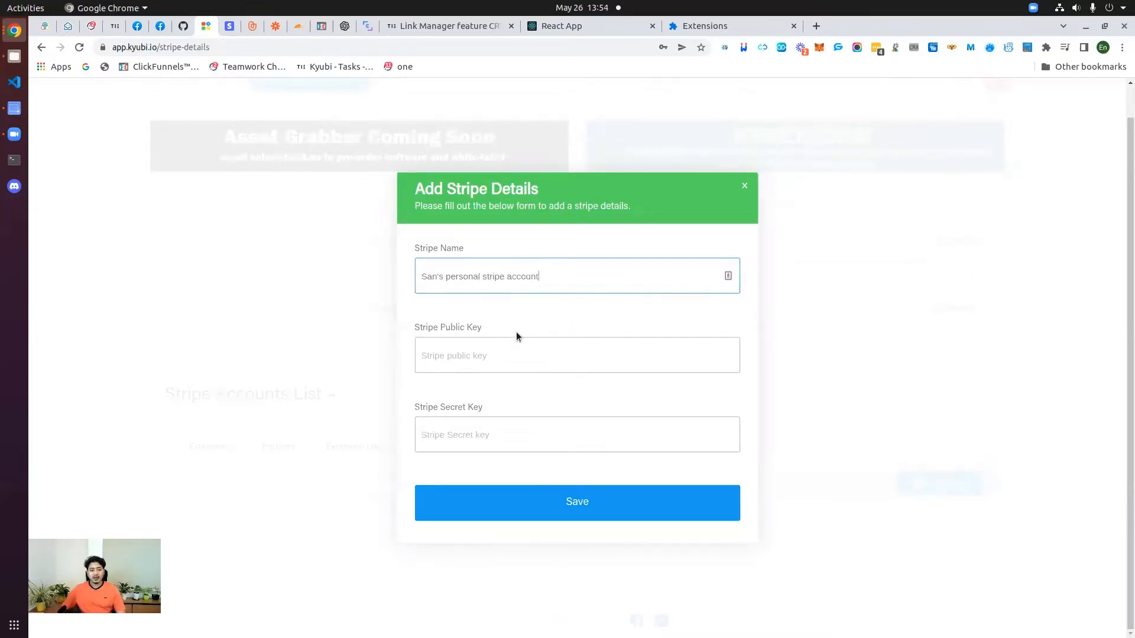
pyautogui.click(481, 361)
pyautogui.click(481, 428)
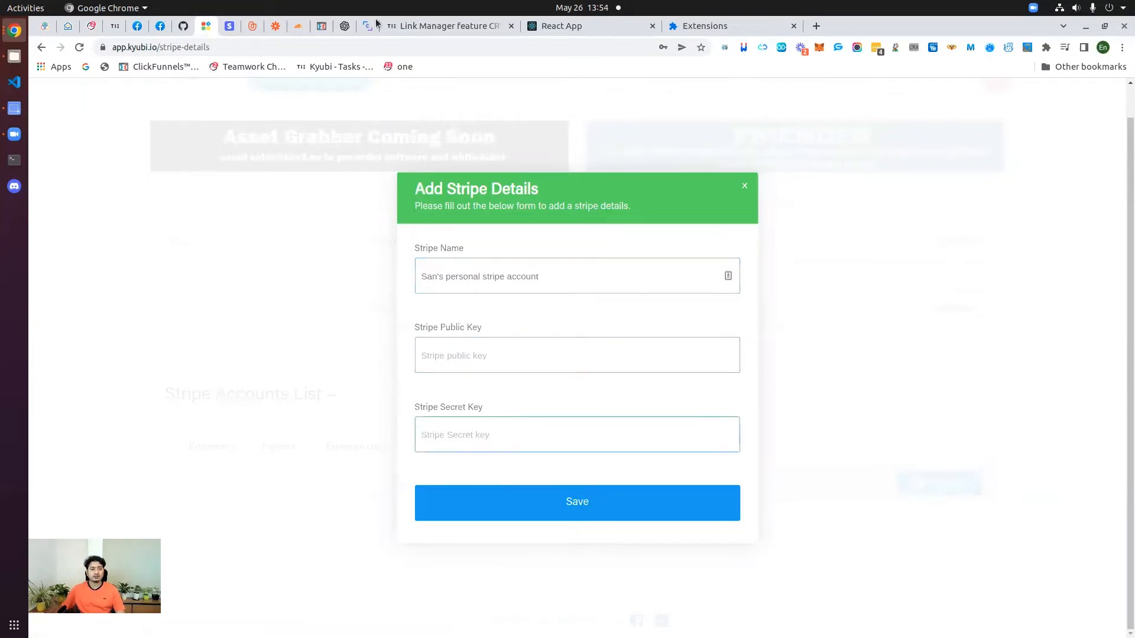
# Step: Copy Stripe's live publishable key and paste it into the Stripe Public Key field
pyautogui.click(235, 27)
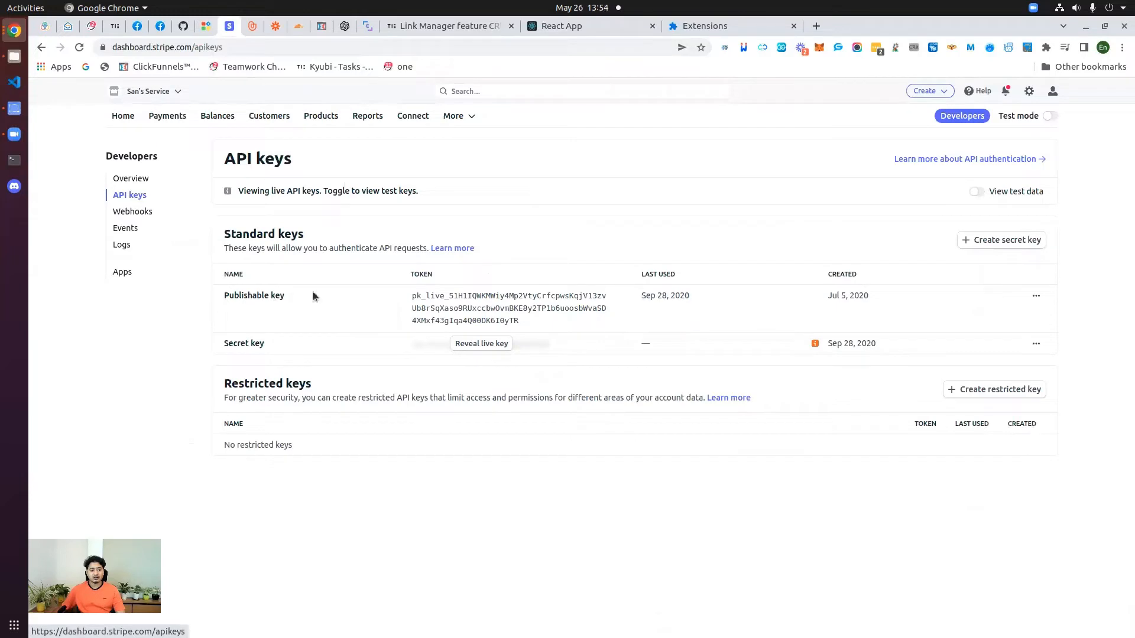
pyautogui.click(459, 305)
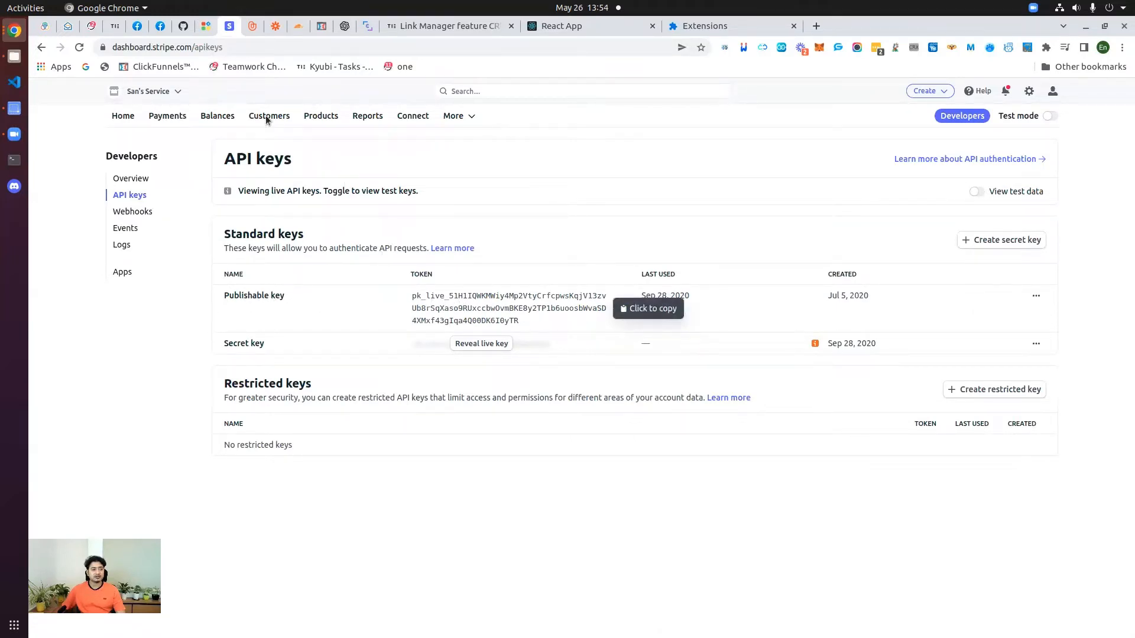
pyautogui.click(208, 27)
pyautogui.click(474, 348)
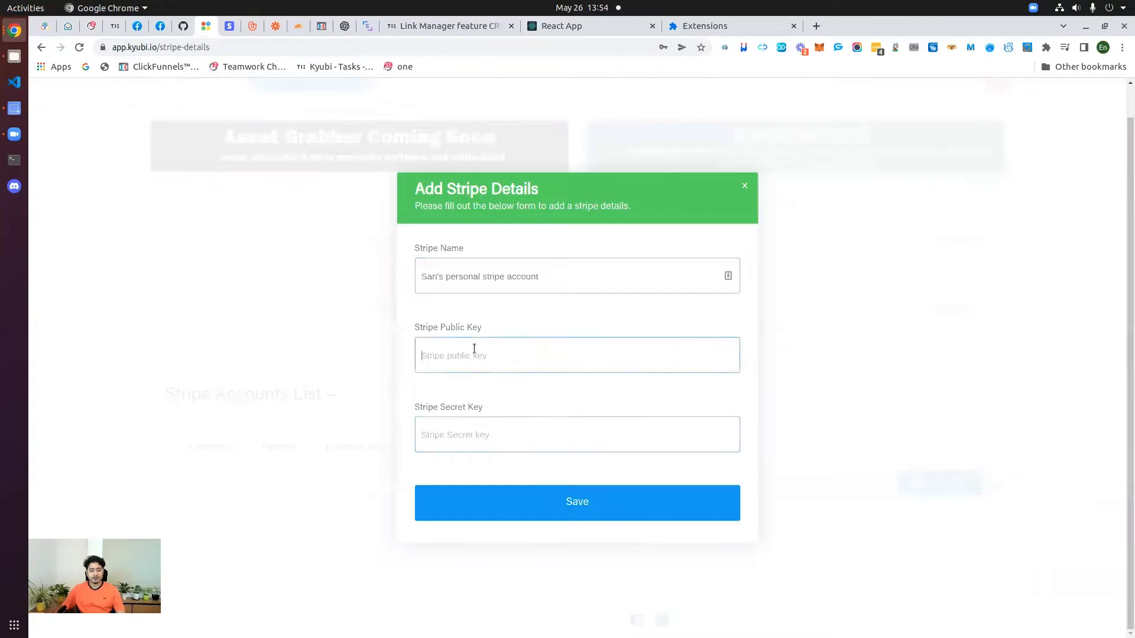
pyautogui.hotkey('ctrl', 'v')
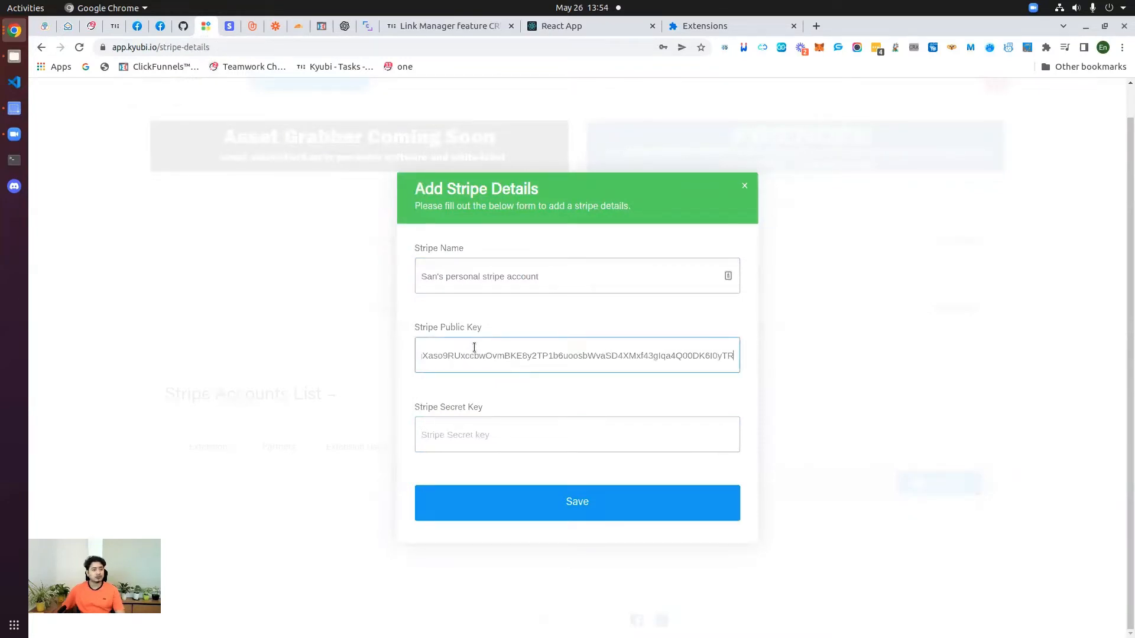
# Step: Reveal and copy Stripe's live secret key, then go back to the Add Stripe Details form
pyautogui.click(230, 26)
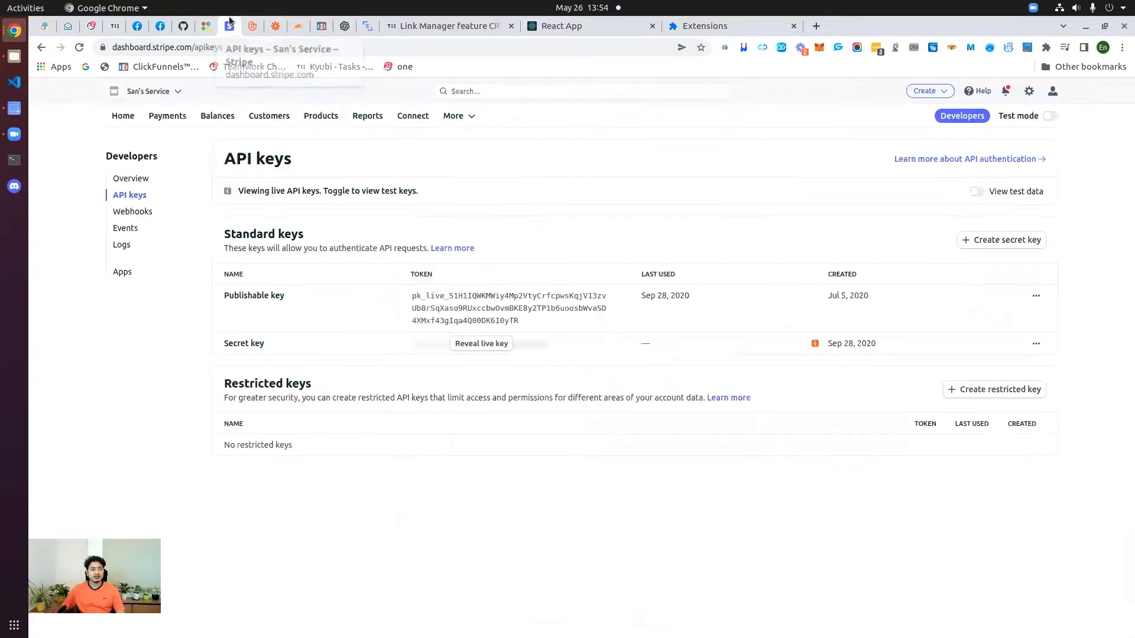
pyautogui.click(482, 344)
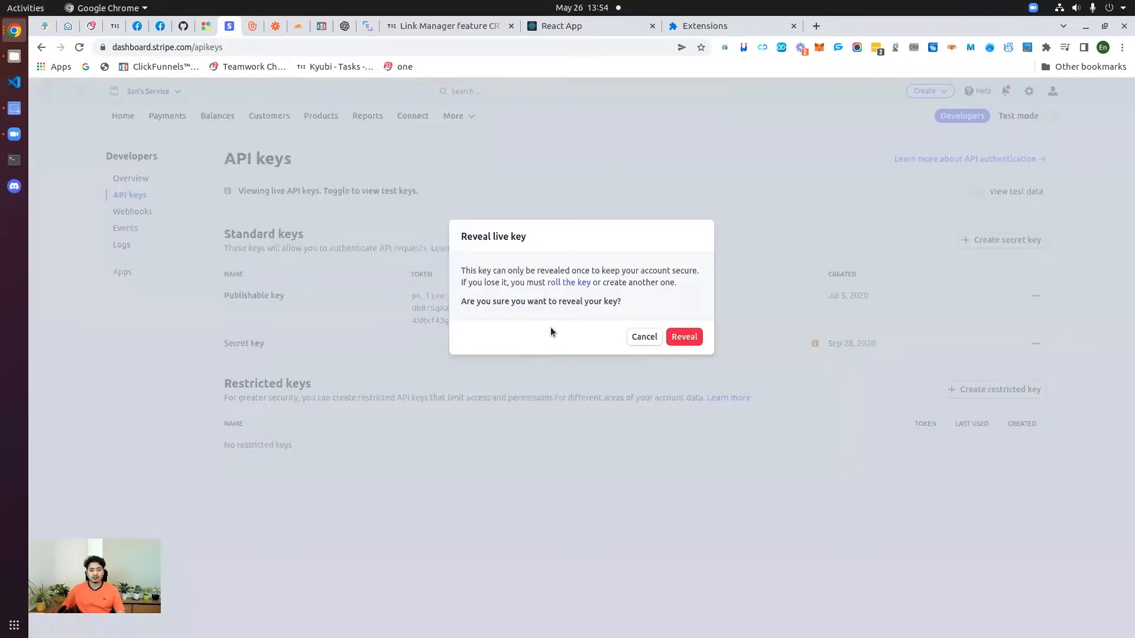
pyautogui.click(683, 336)
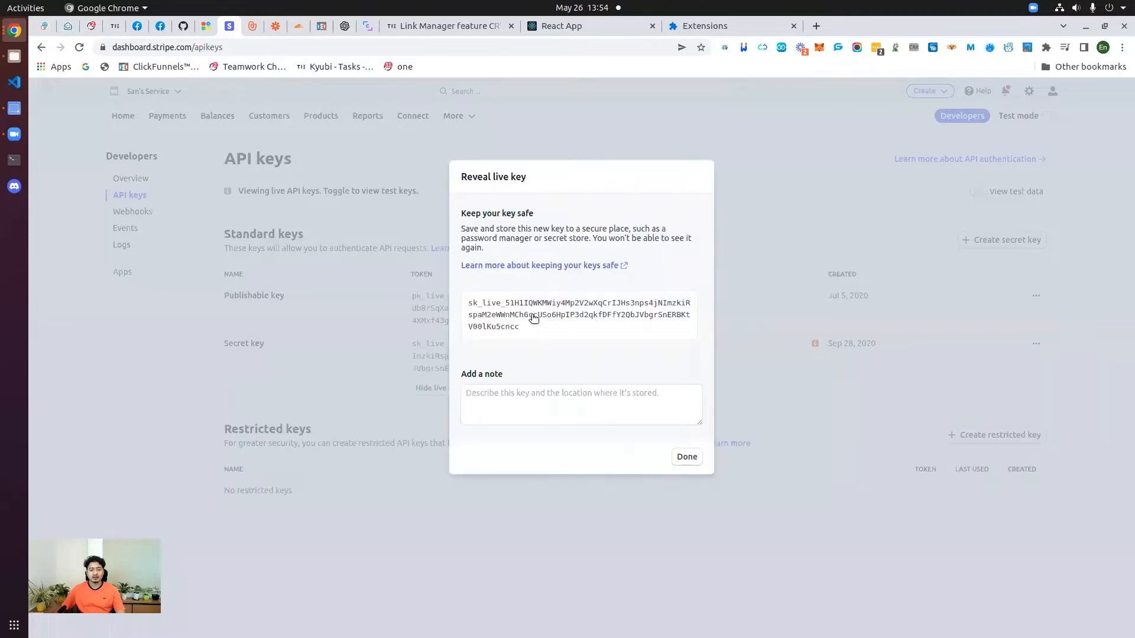
pyautogui.click(533, 318)
pyautogui.click(206, 26)
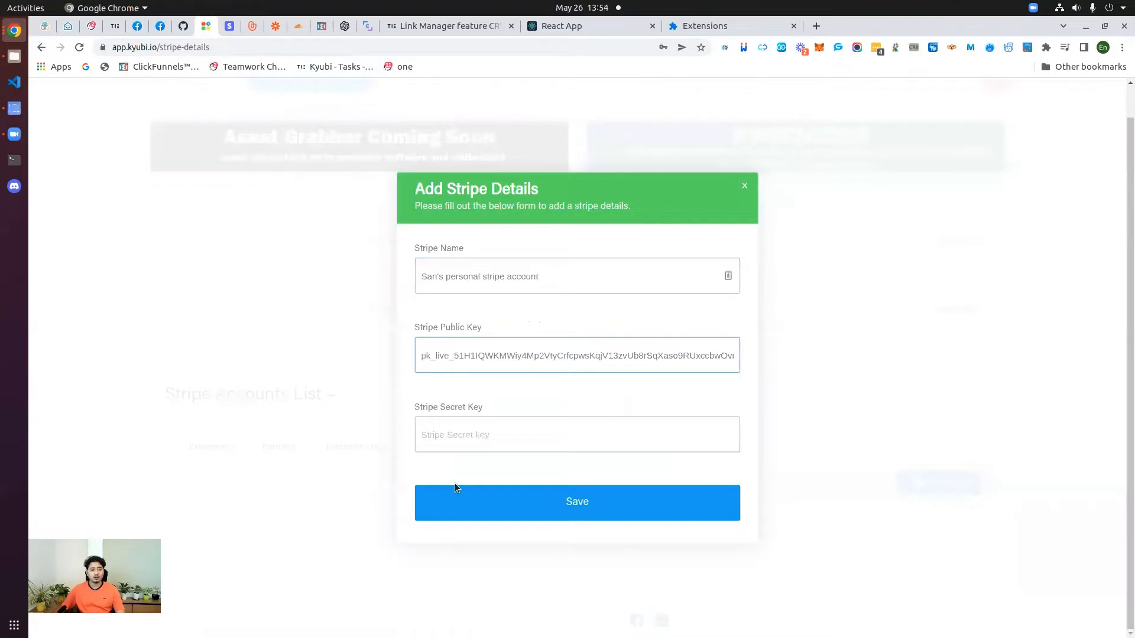
# Step: Paste the live secret key into Stripe Secret Key and save the new Stripe account
pyautogui.click(486, 427)
pyautogui.hotkey('ctrl', 'v')
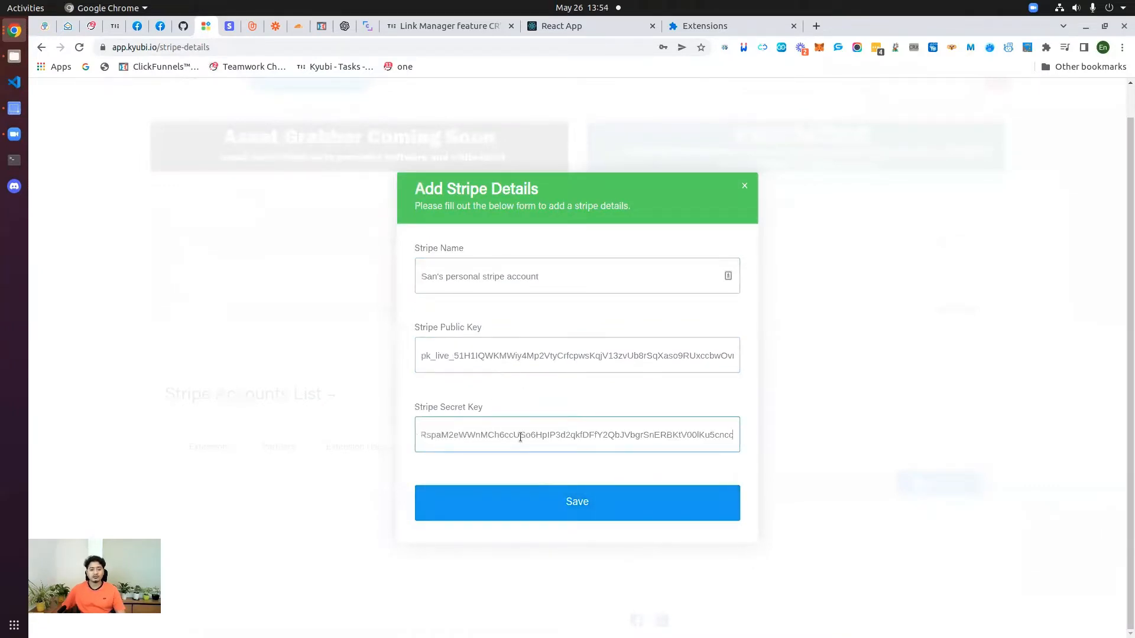
pyautogui.click(550, 500)
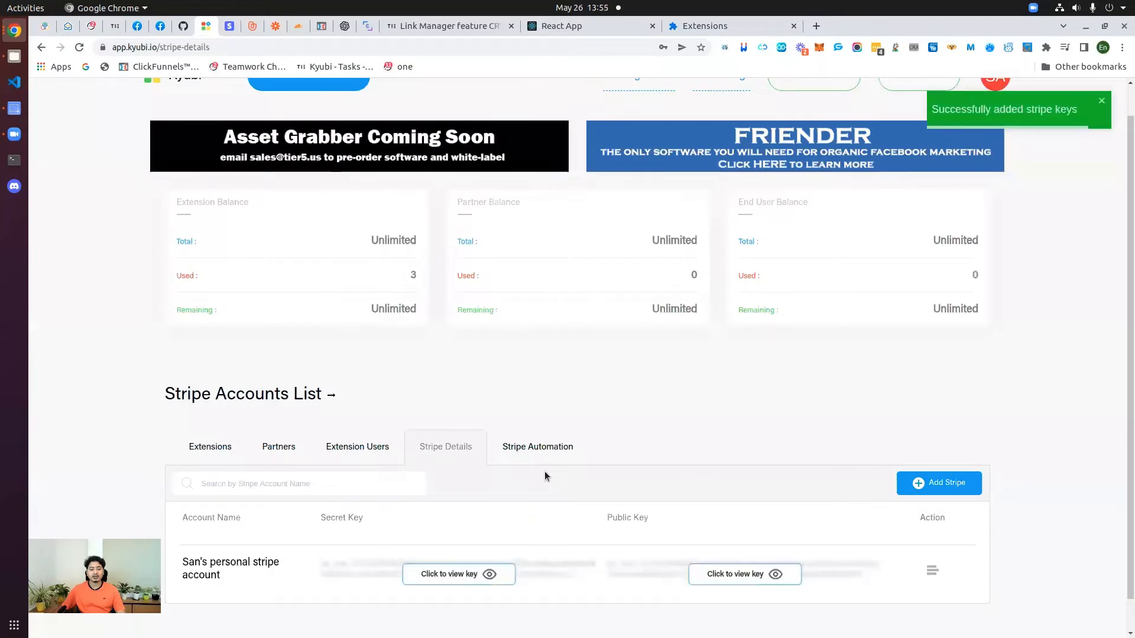
pyautogui.scroll(-1, 573, 413)
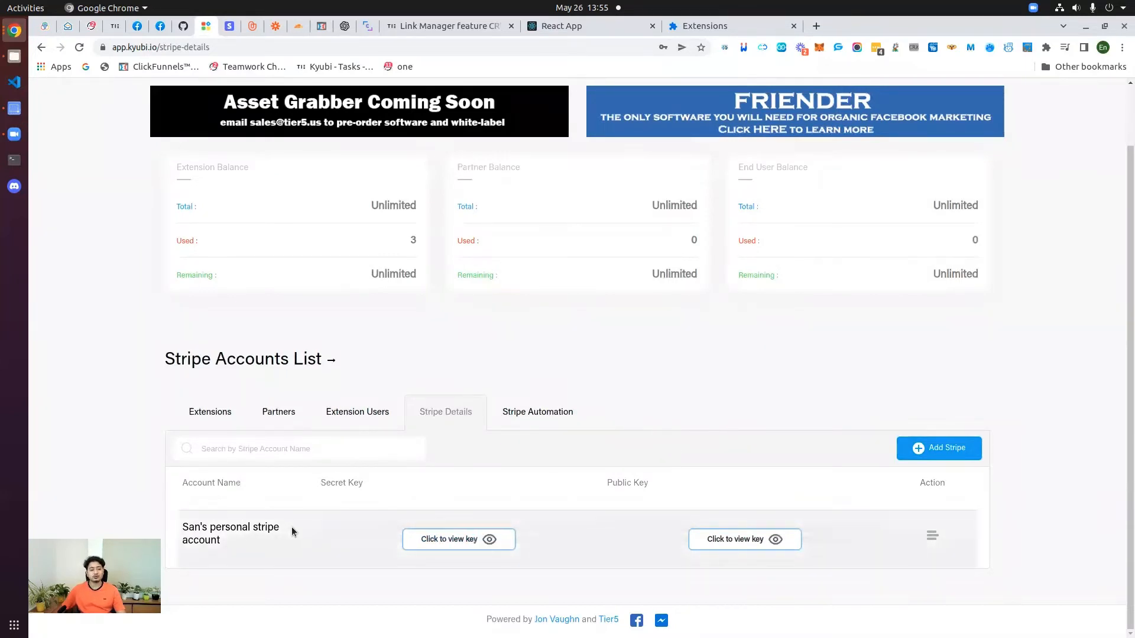
# Step: Confirm Stripe Automation is empty, dismiss Stripe's revealed live key dialog, and return to Stripe
pyautogui.click(531, 412)
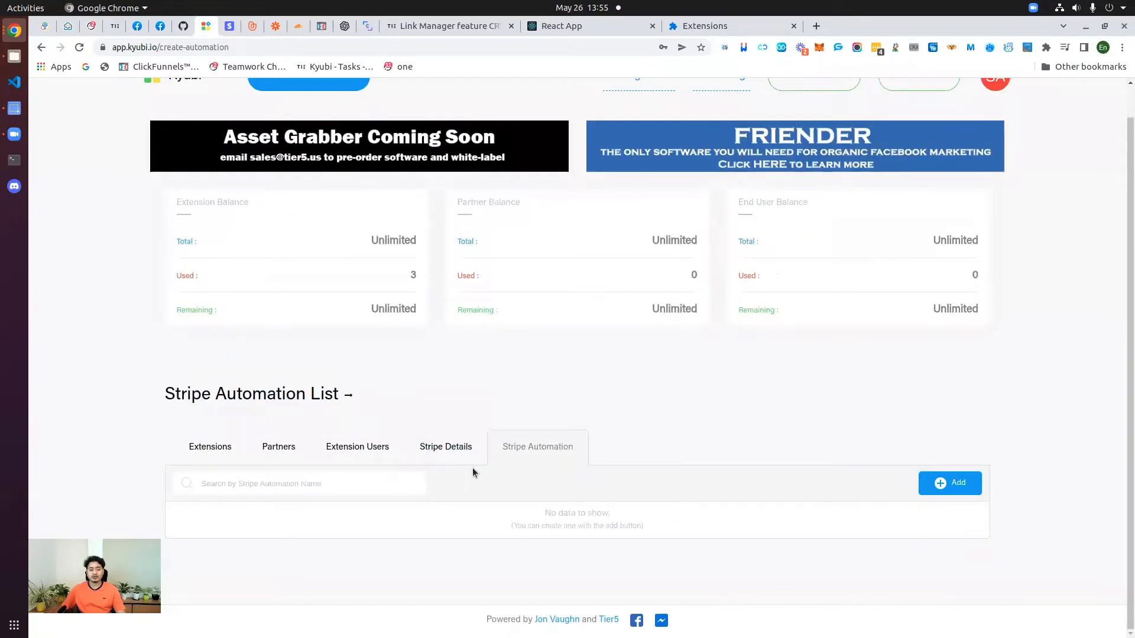
pyautogui.click(440, 451)
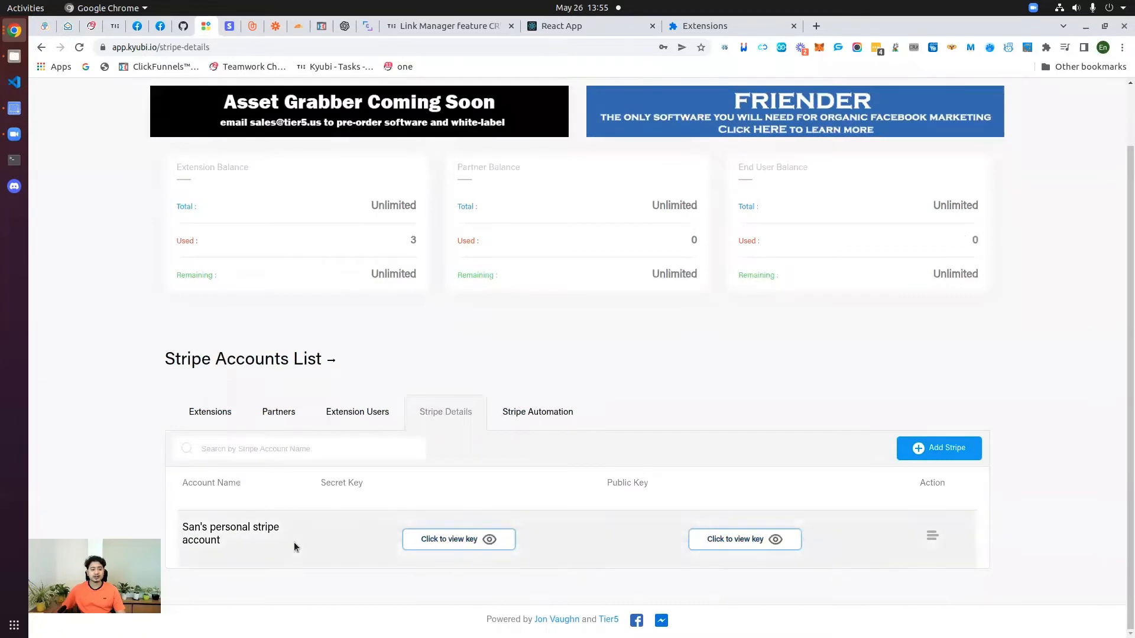
pyautogui.click(229, 32)
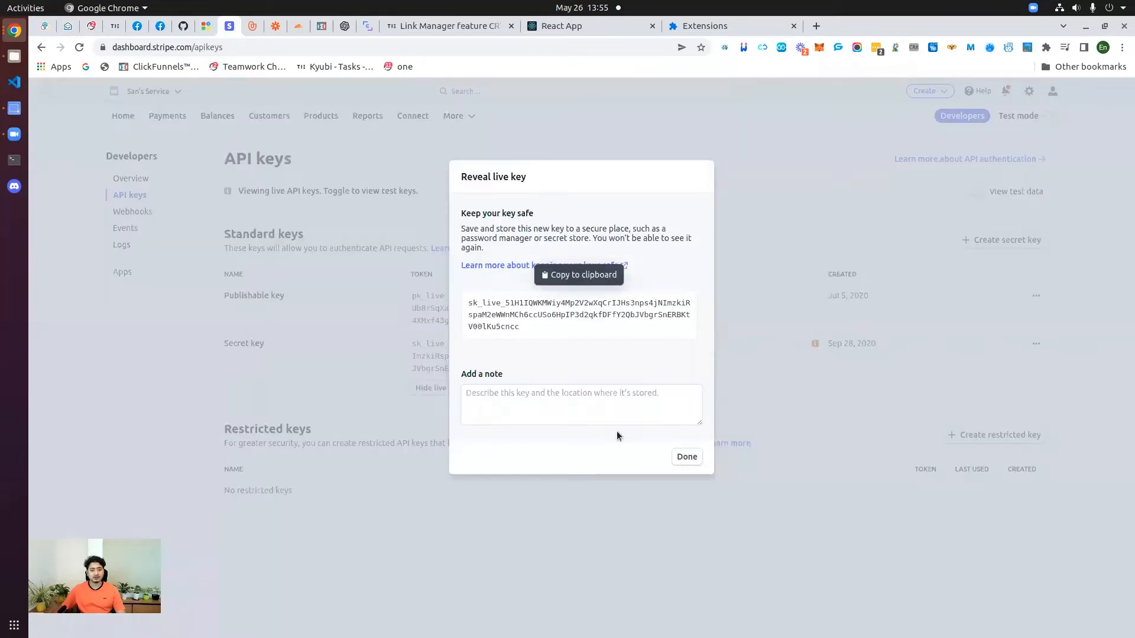
pyautogui.click(687, 457)
pyautogui.click(207, 27)
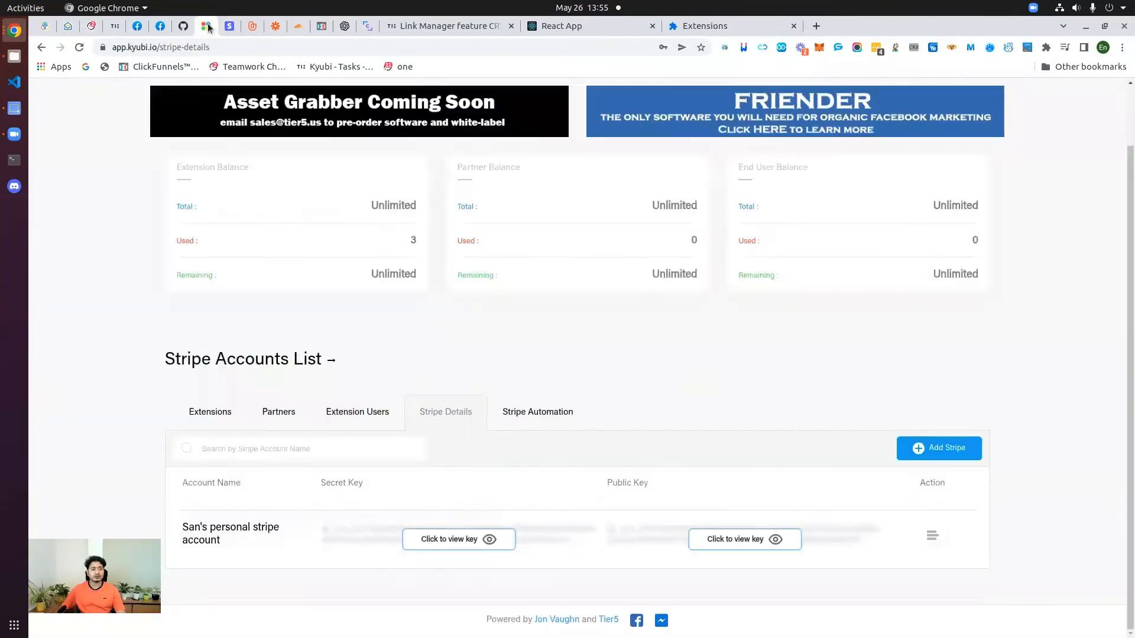
pyautogui.click(536, 413)
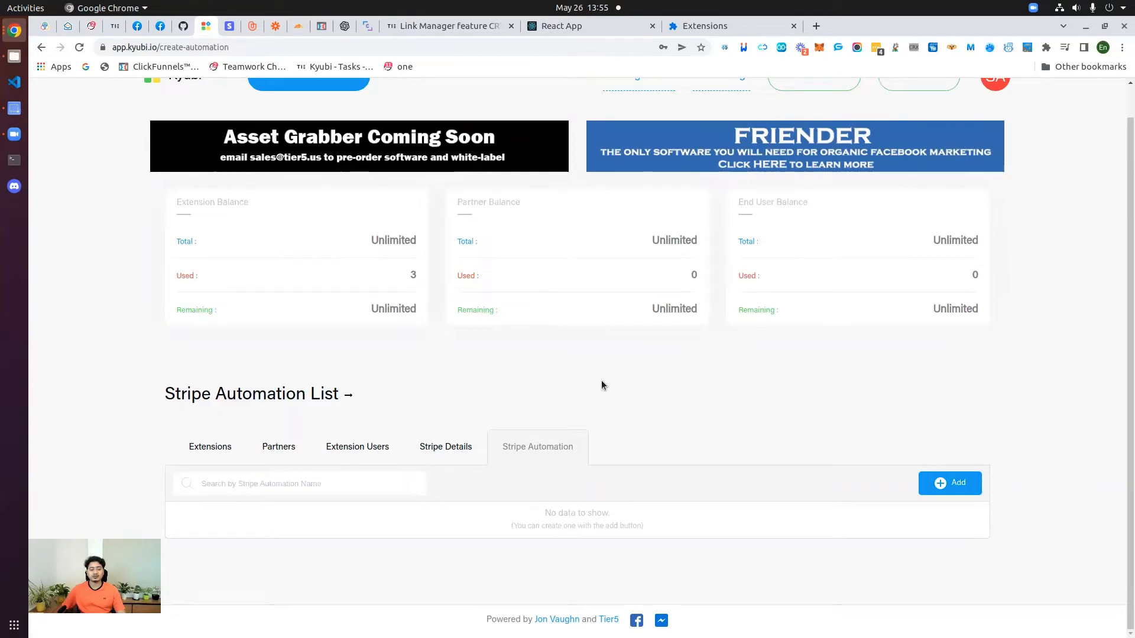
pyautogui.scroll(1, 601, 381)
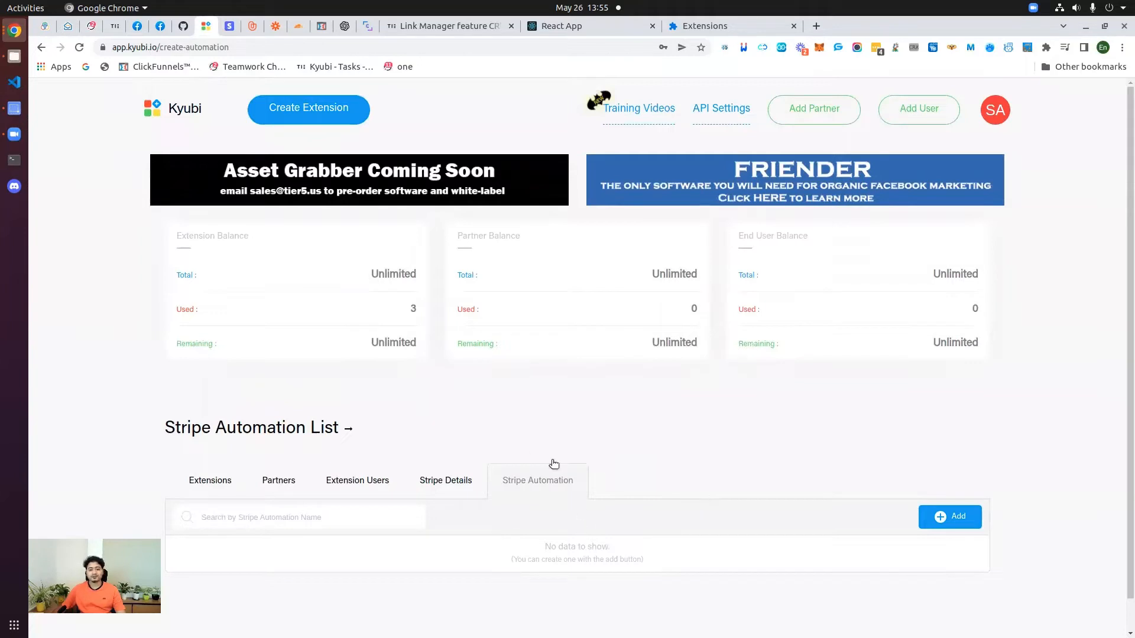
pyautogui.click(230, 28)
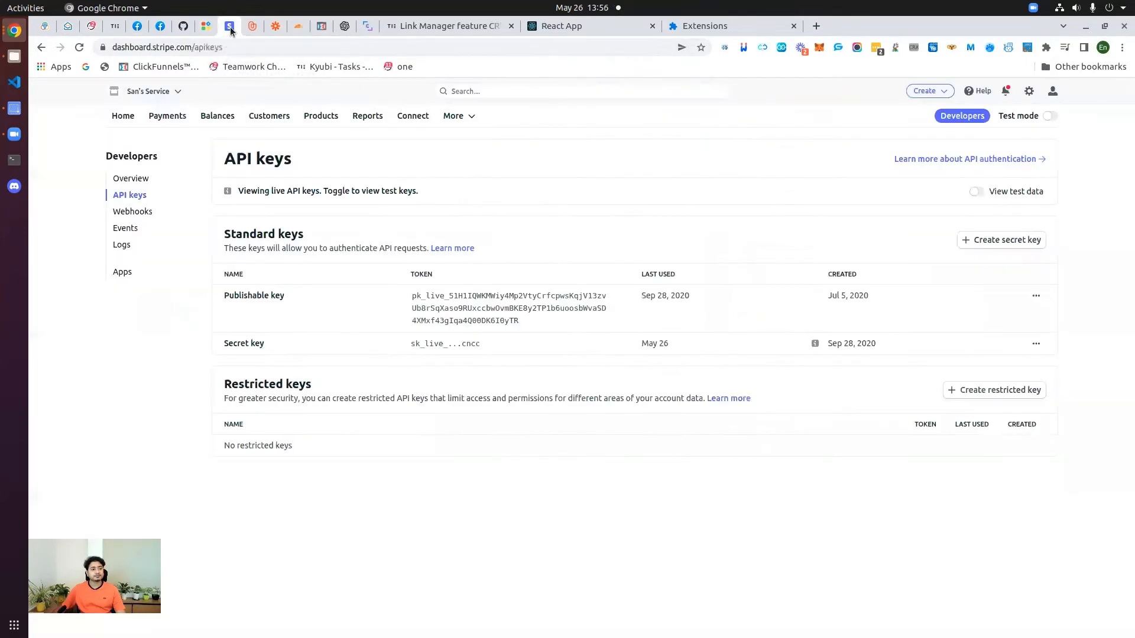
# Step: Go from Payments to the empty Products list and open the Add a product form
pyautogui.click(170, 118)
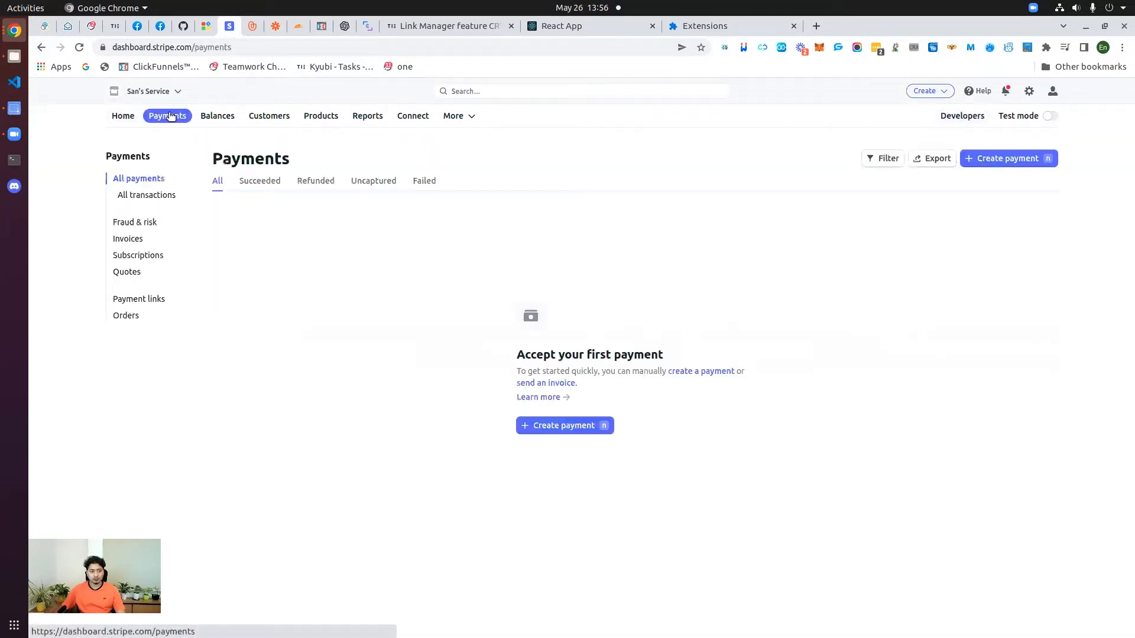
pyautogui.click(320, 116)
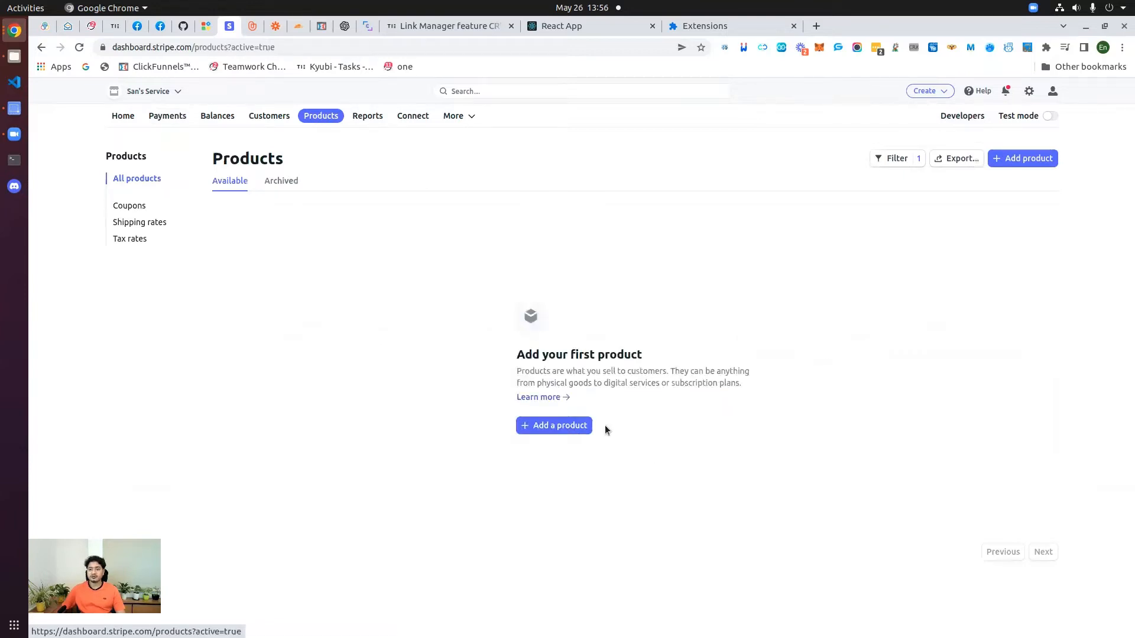
pyautogui.click(549, 426)
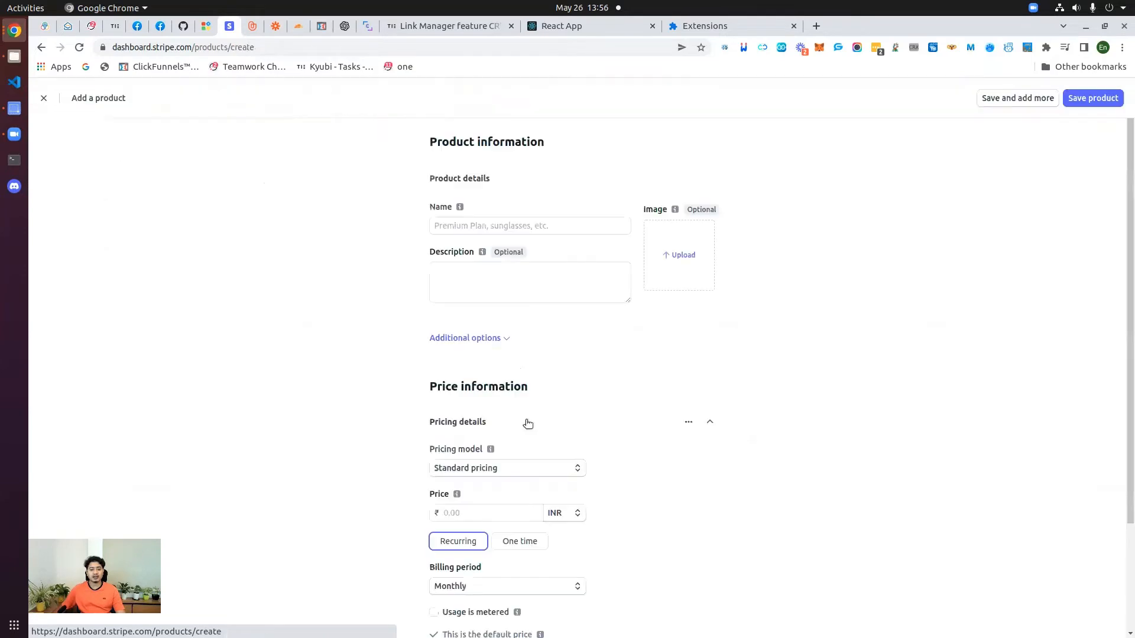
# Step: Name the product 'FC Pro access' with a Standard, one-time price of 1.00 INR
pyautogui.click(483, 229)
pyautogui.write('FC ')
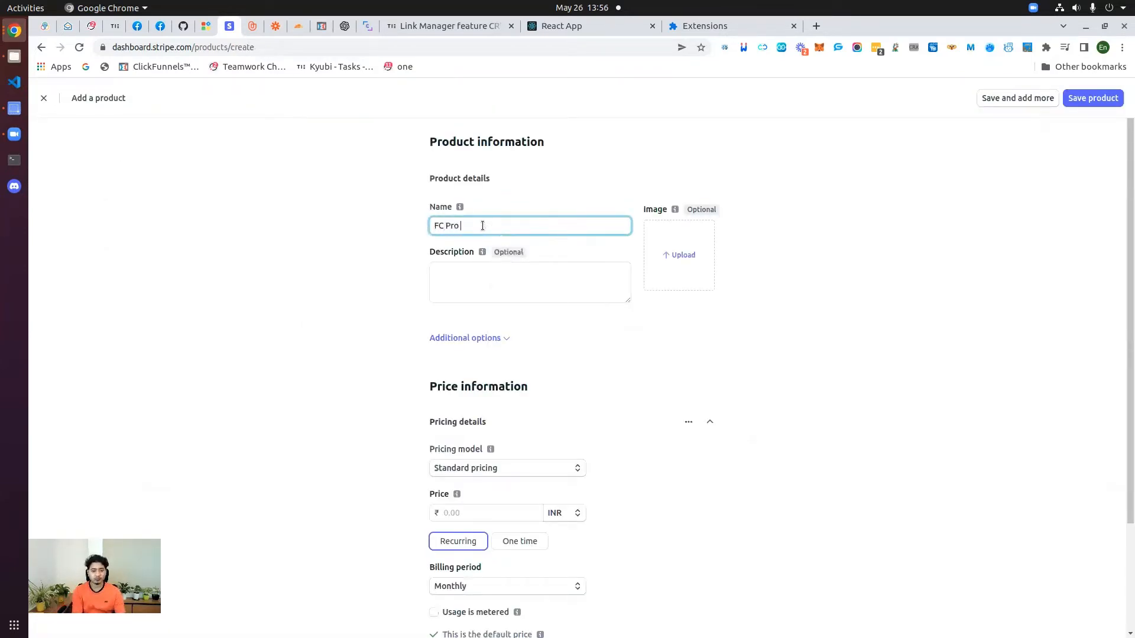
pyautogui.write('Pro access')
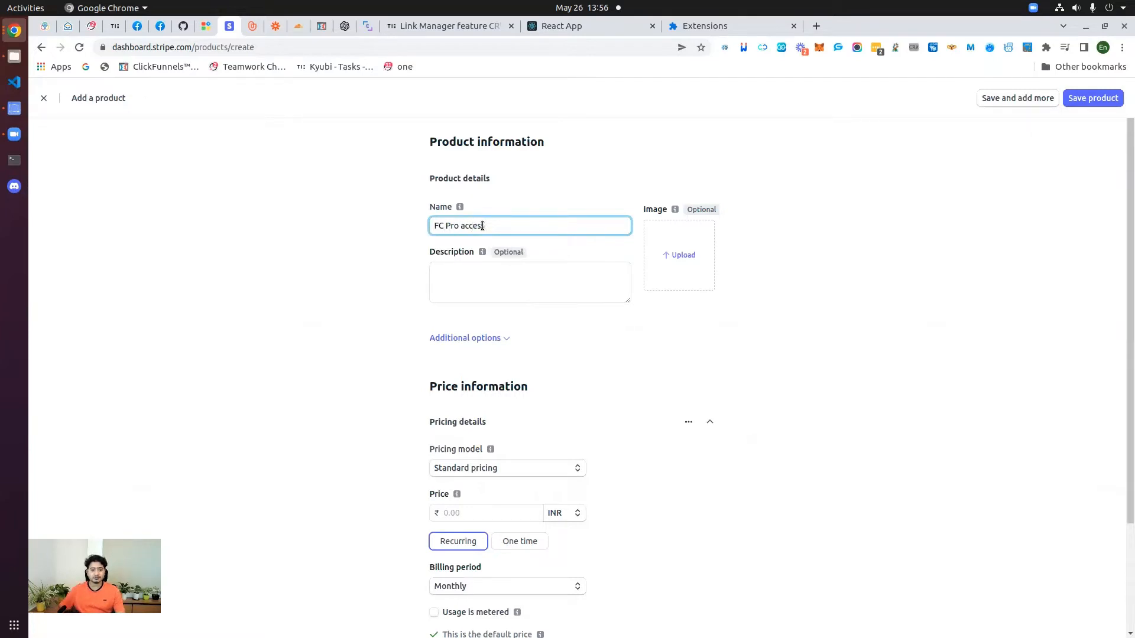
pyautogui.scroll(-4, 436, 329)
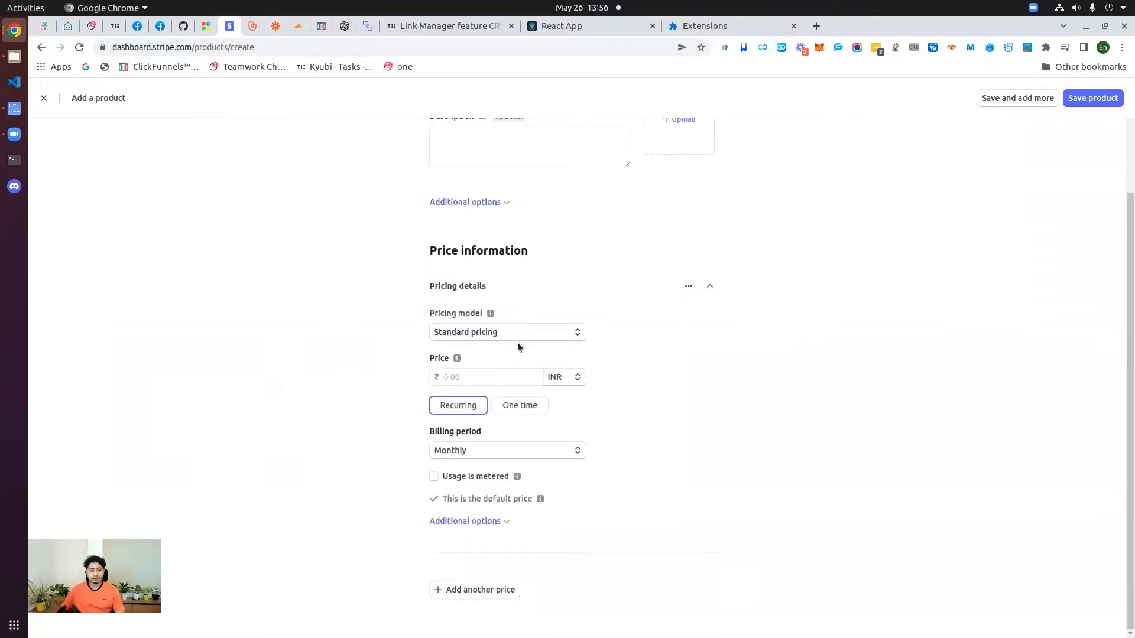
pyautogui.click(488, 334)
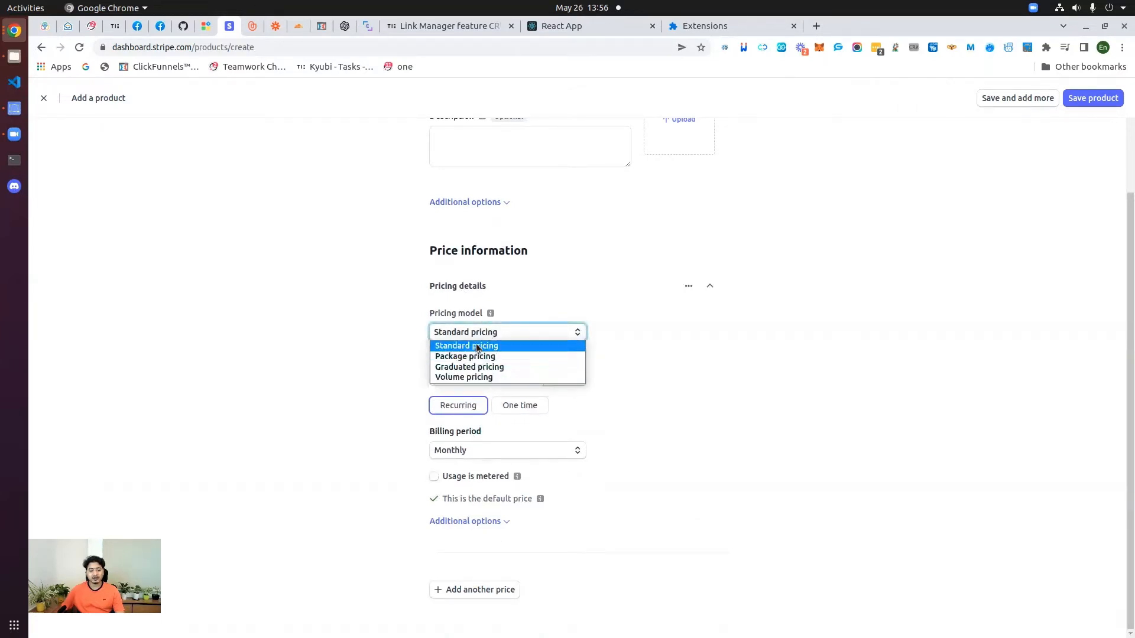
pyautogui.click(478, 346)
pyautogui.click(478, 377)
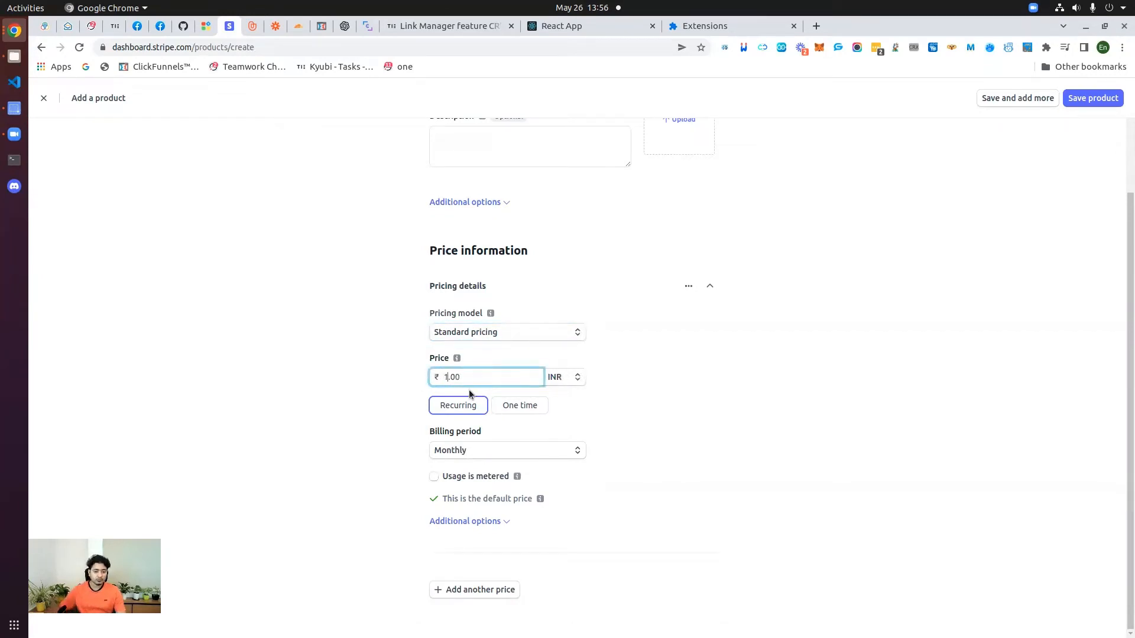
pyautogui.click(615, 368)
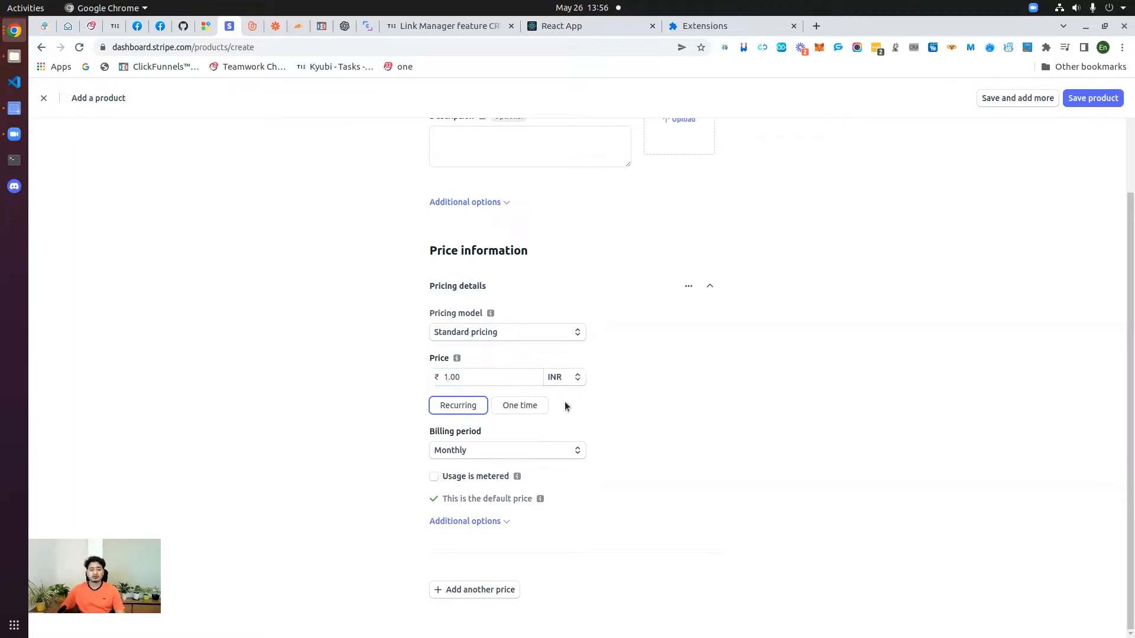
pyautogui.click(556, 382)
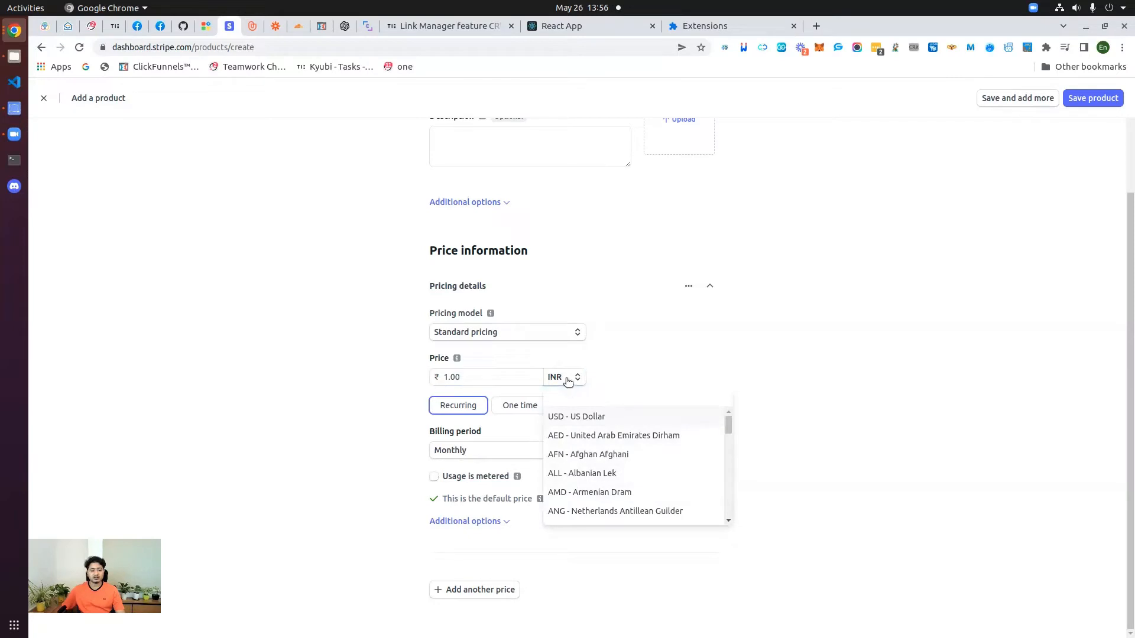
pyautogui.click(564, 378)
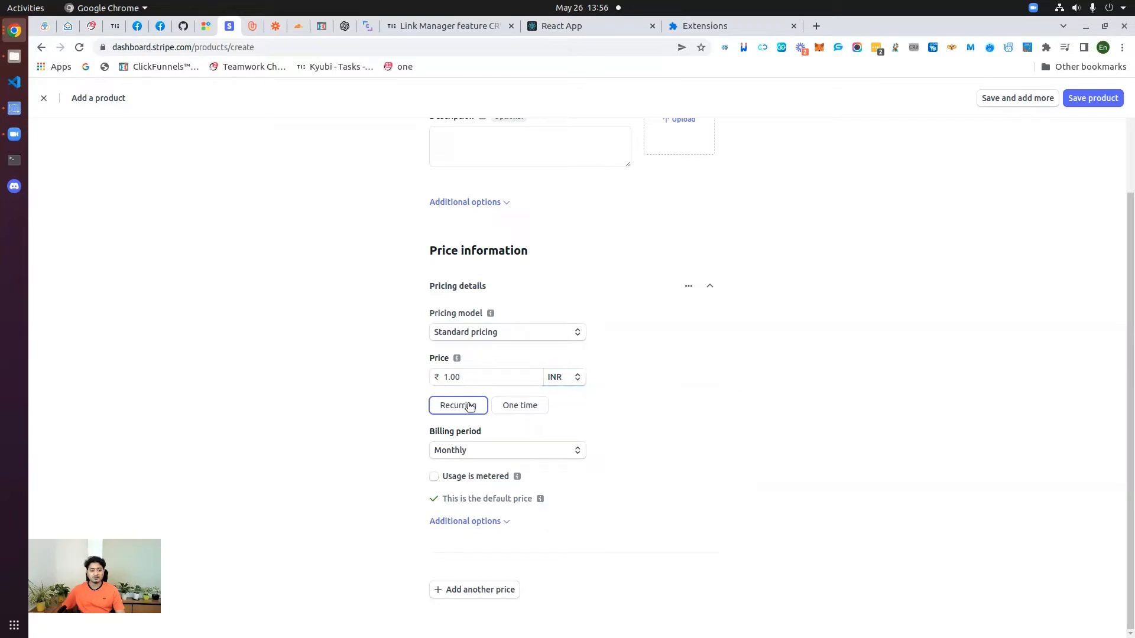
pyautogui.click(508, 406)
pyautogui.click(456, 473)
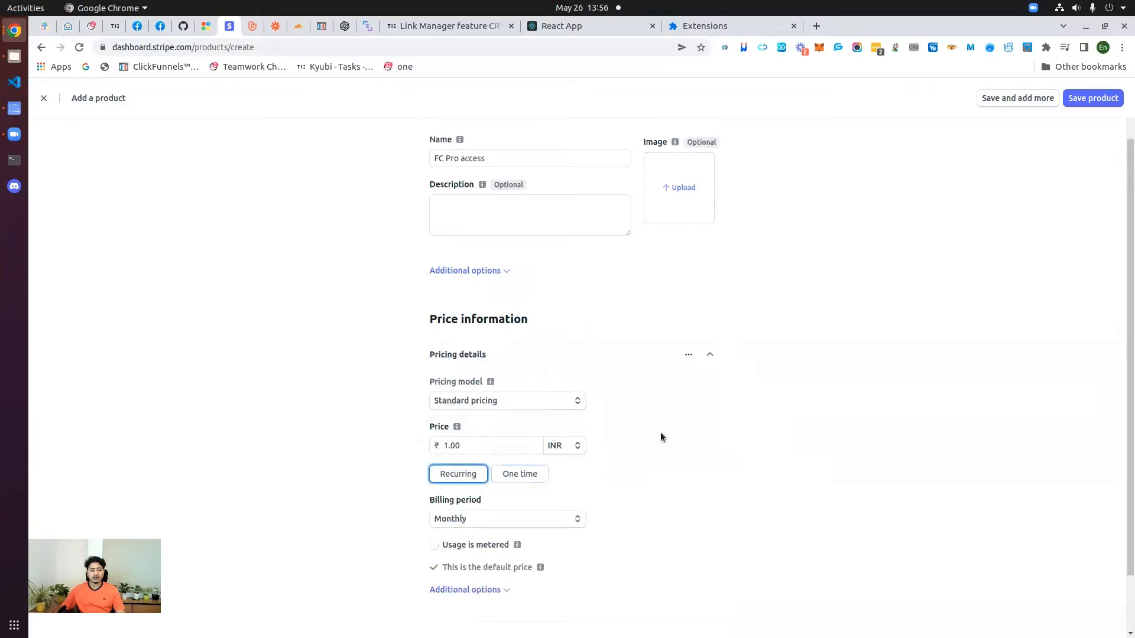
pyautogui.click(520, 406)
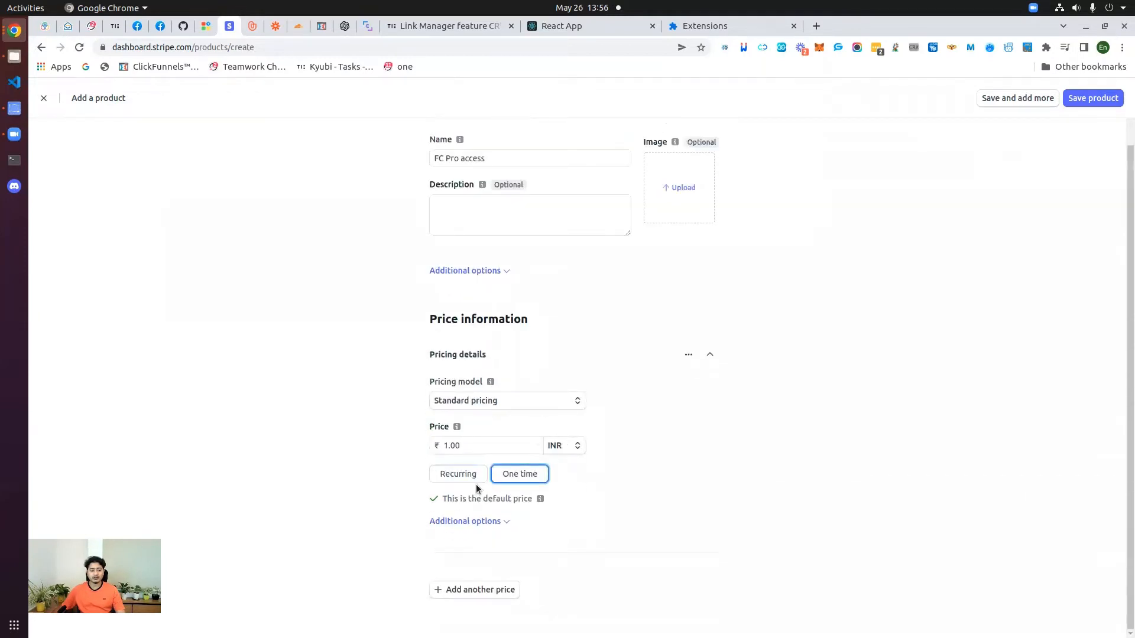
# Step: Give the price the description 'FC pro Basic level end user access'
pyautogui.click(501, 520)
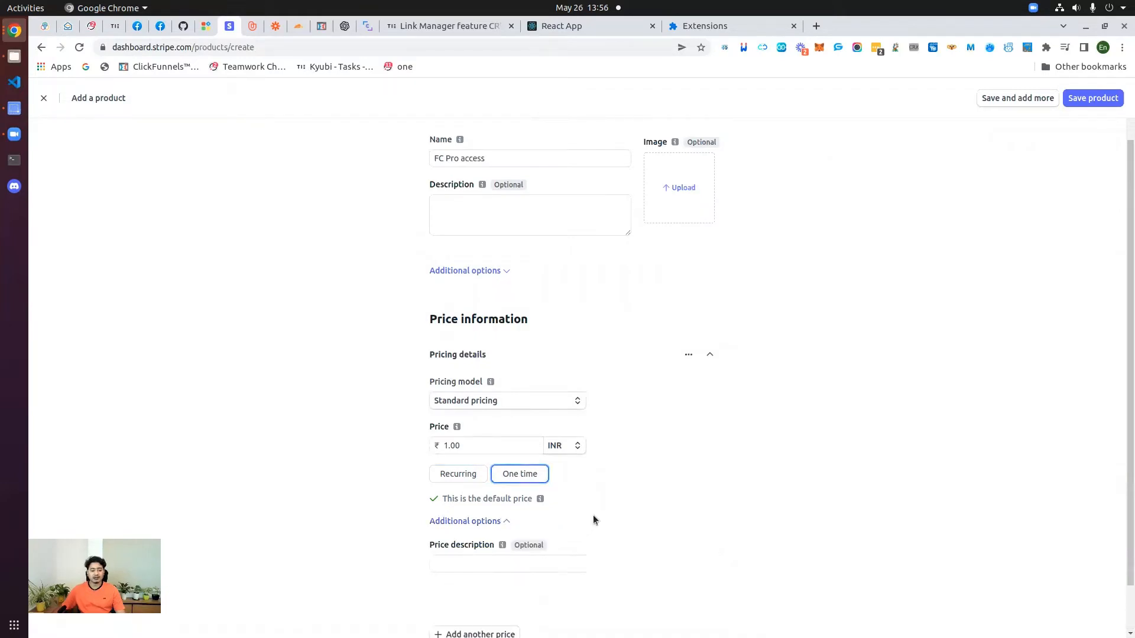
pyautogui.click(462, 518)
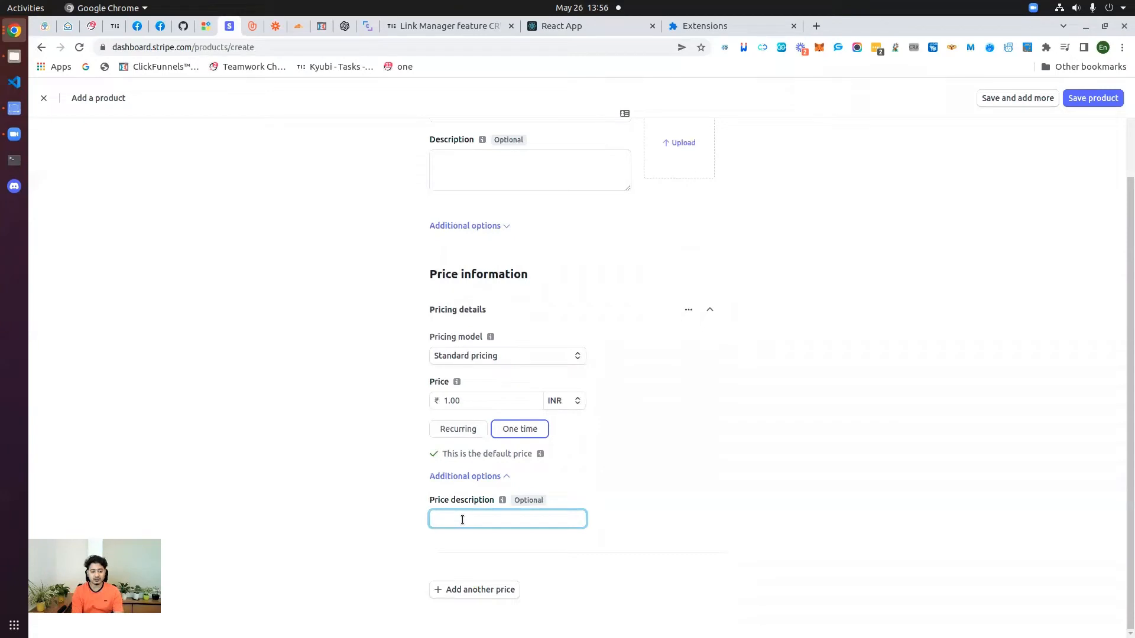
pyautogui.write('FC ')
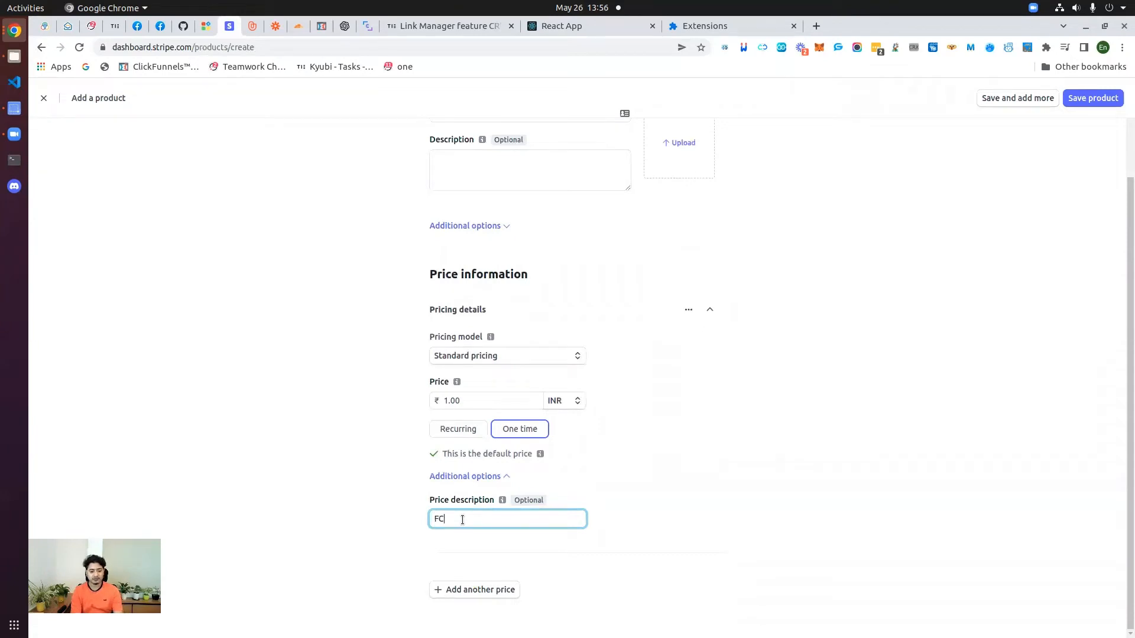
pyautogui.write('pro')
pyautogui.write(' ba')
pyautogui.write('sic l')
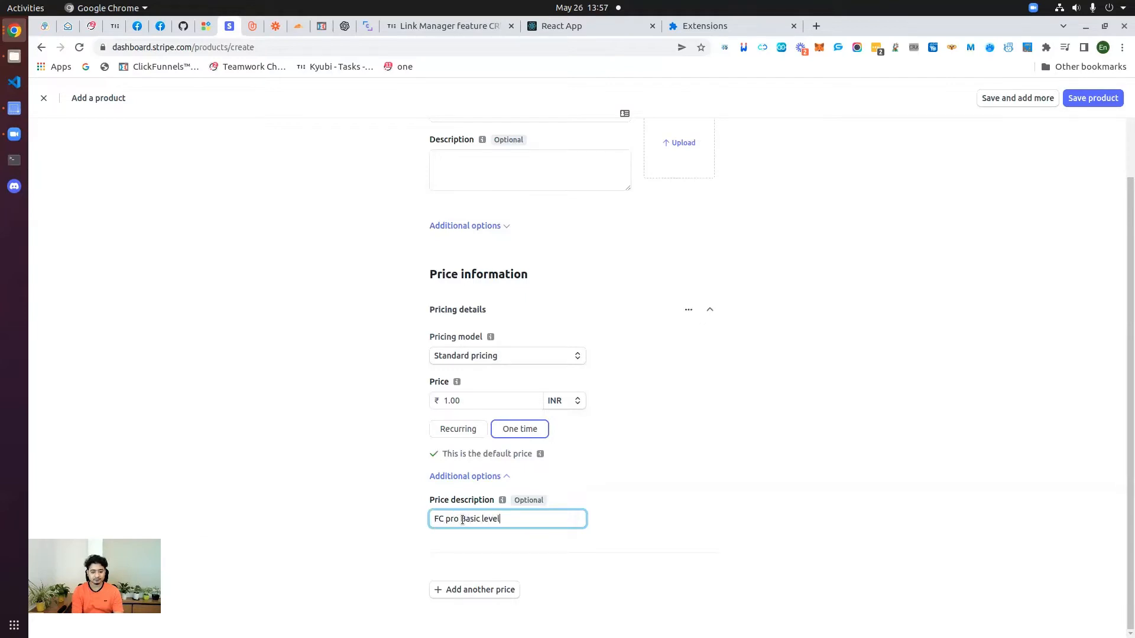
pyautogui.write('evce access')
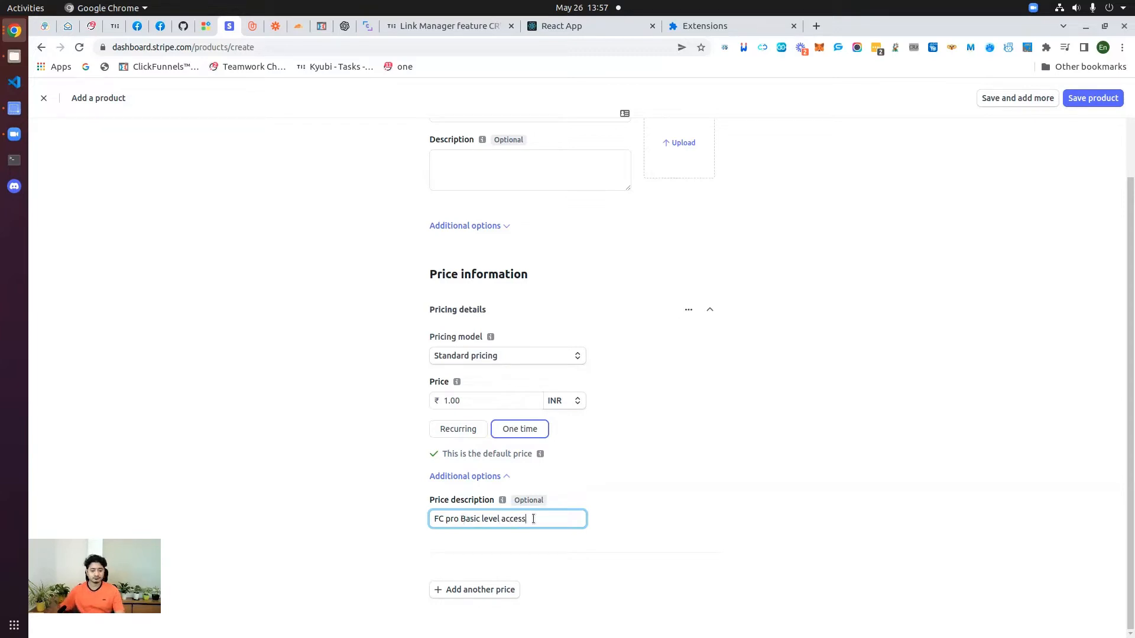
pyautogui.click(501, 519)
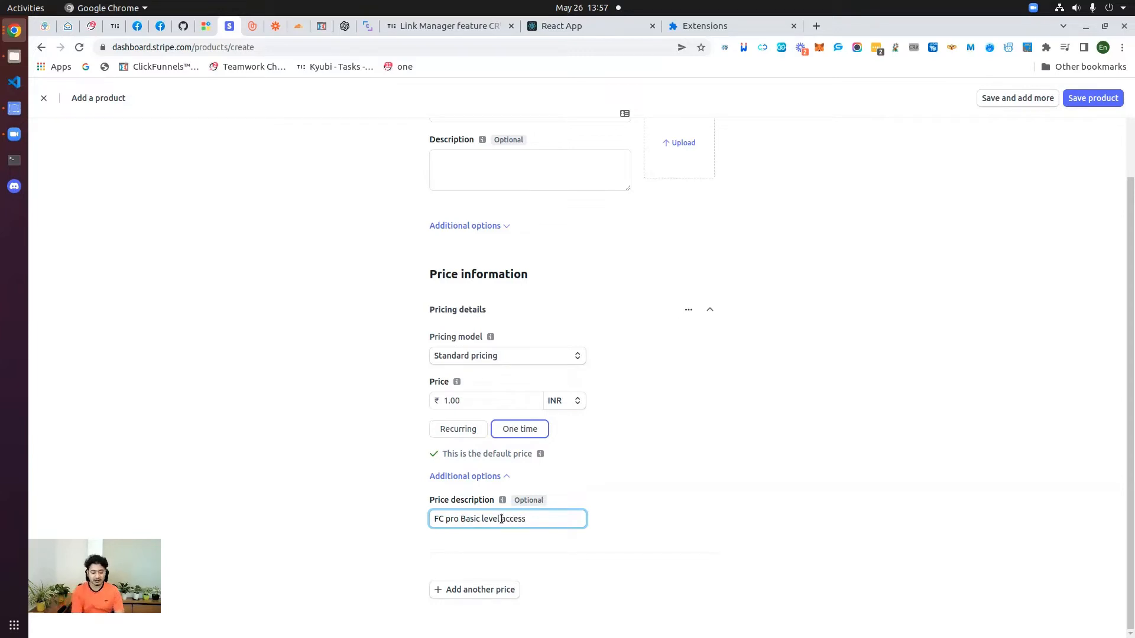
pyautogui.write('and user access')
pyautogui.press('Delete')
pyautogui.press('Delete')
pyautogui.press('Delete')
pyautogui.press('Delete')
pyautogui.press('Delete')
pyautogui.press('Delete')
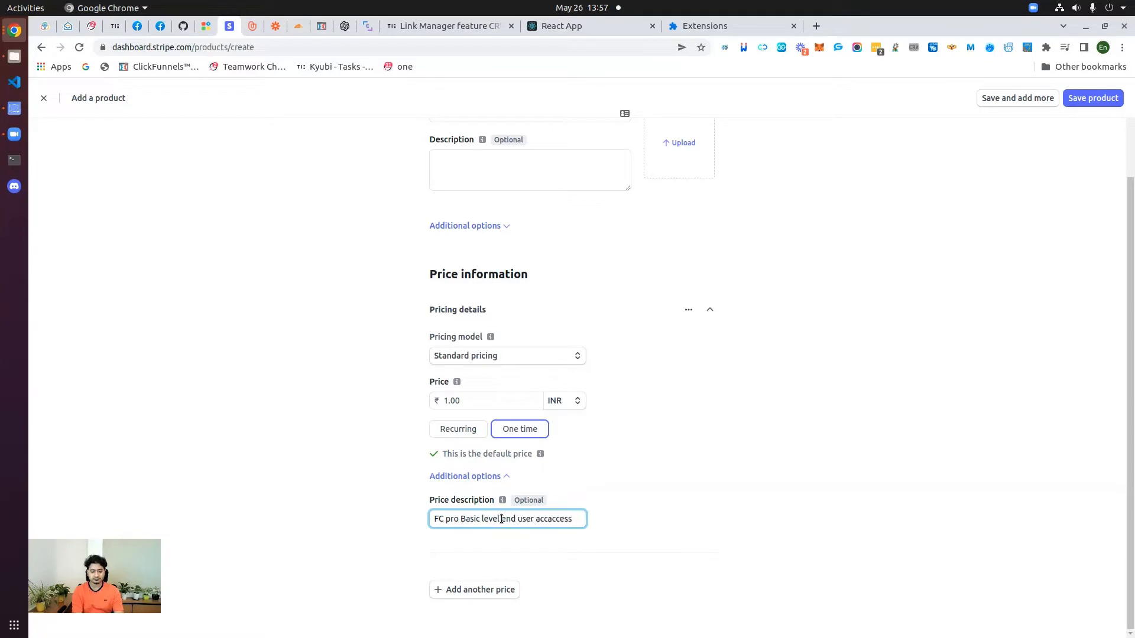
pyautogui.click(659, 478)
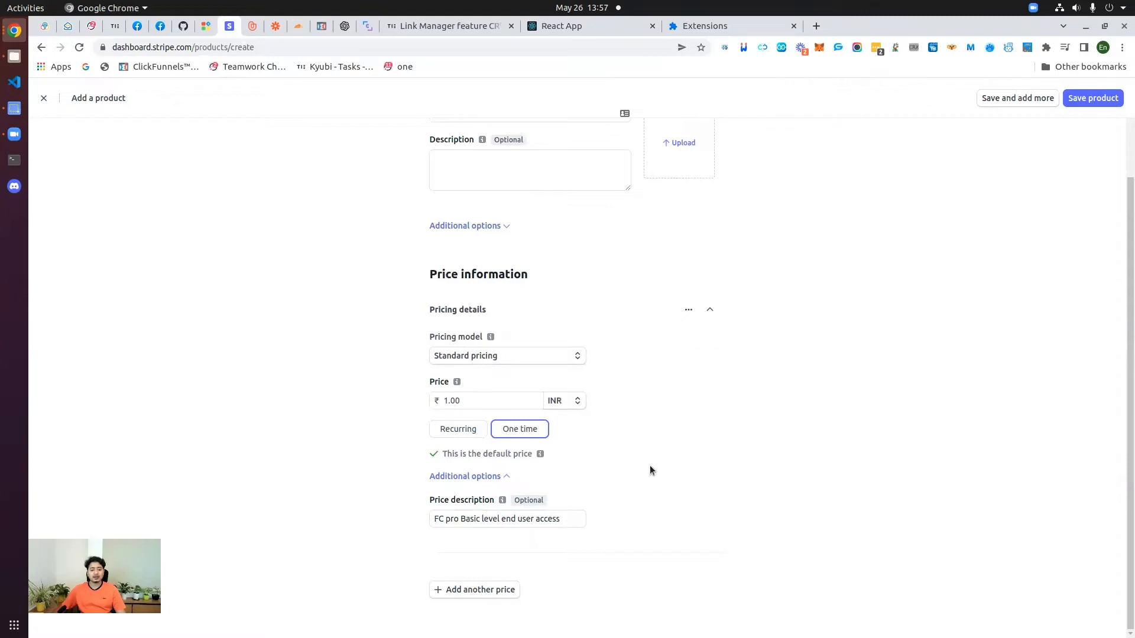
# Step: Add a second 2.00 price described 'FC pro partner account with 100 user balance'
pyautogui.click(476, 591)
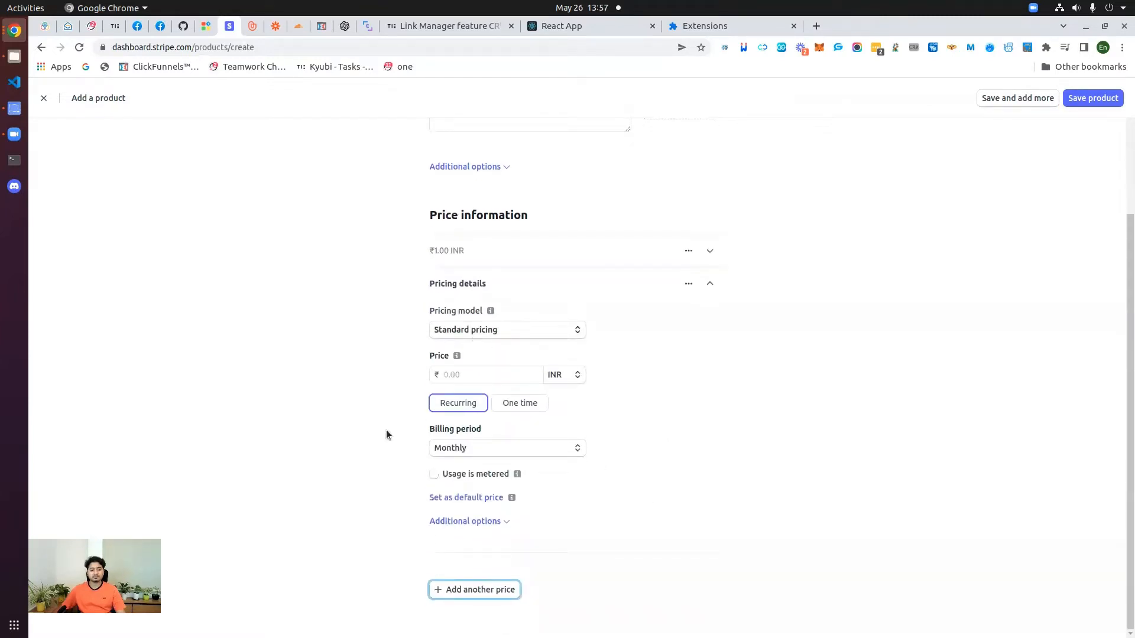
pyautogui.click(450, 378)
pyautogui.write('2')
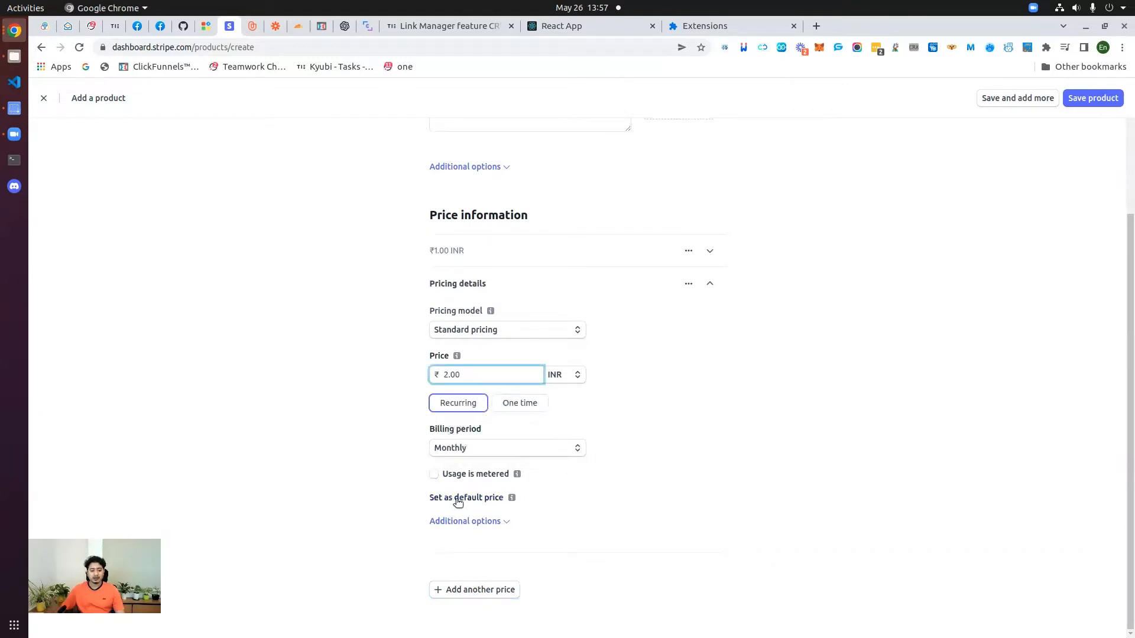
pyautogui.click(453, 521)
pyautogui.scroll(-2, 625, 529)
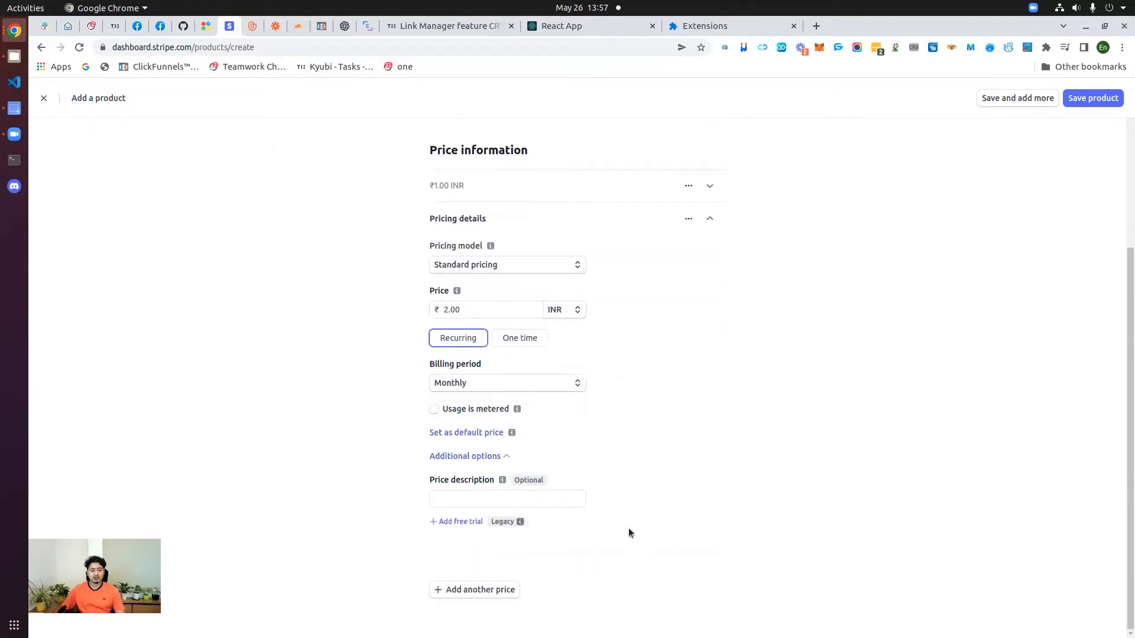
pyautogui.click(478, 498)
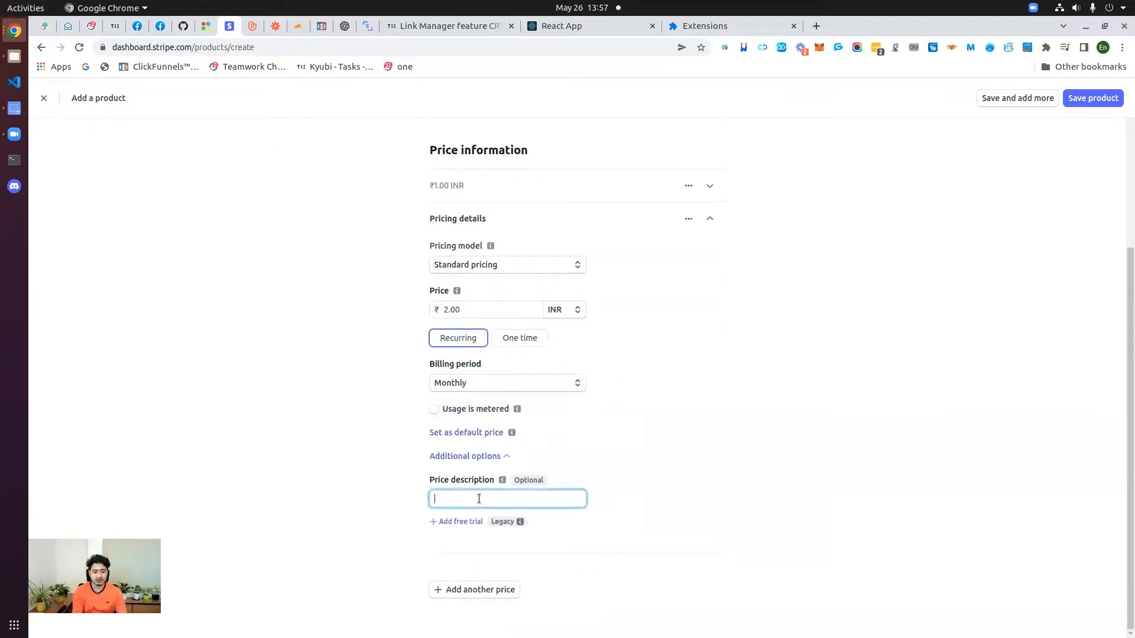
pyautogui.write('FC')
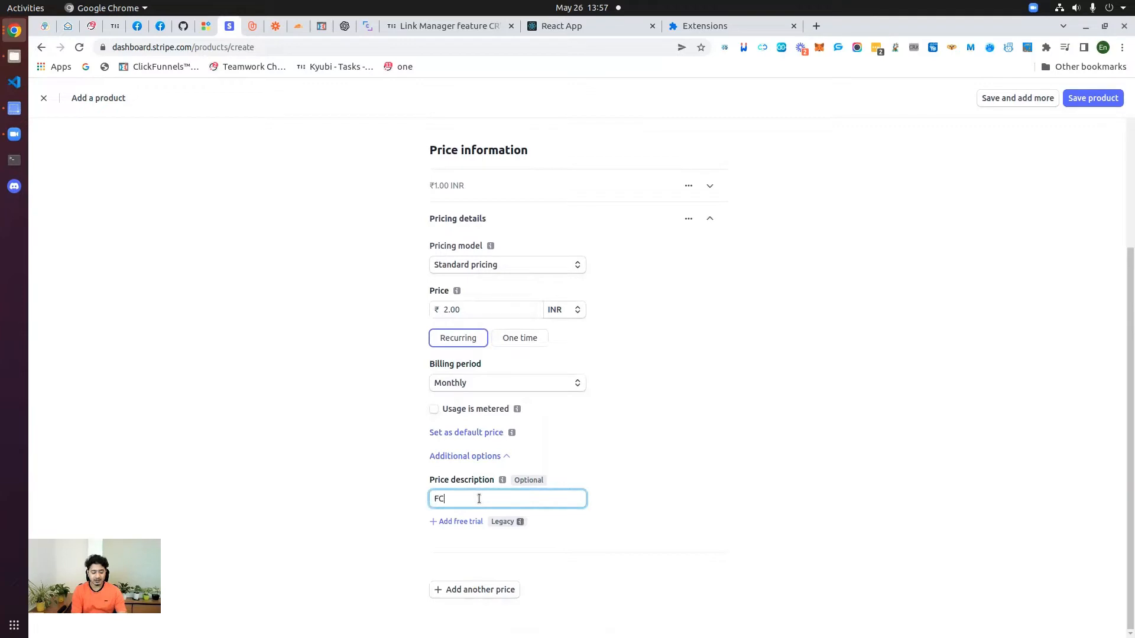
pyautogui.write(' pro partner account')
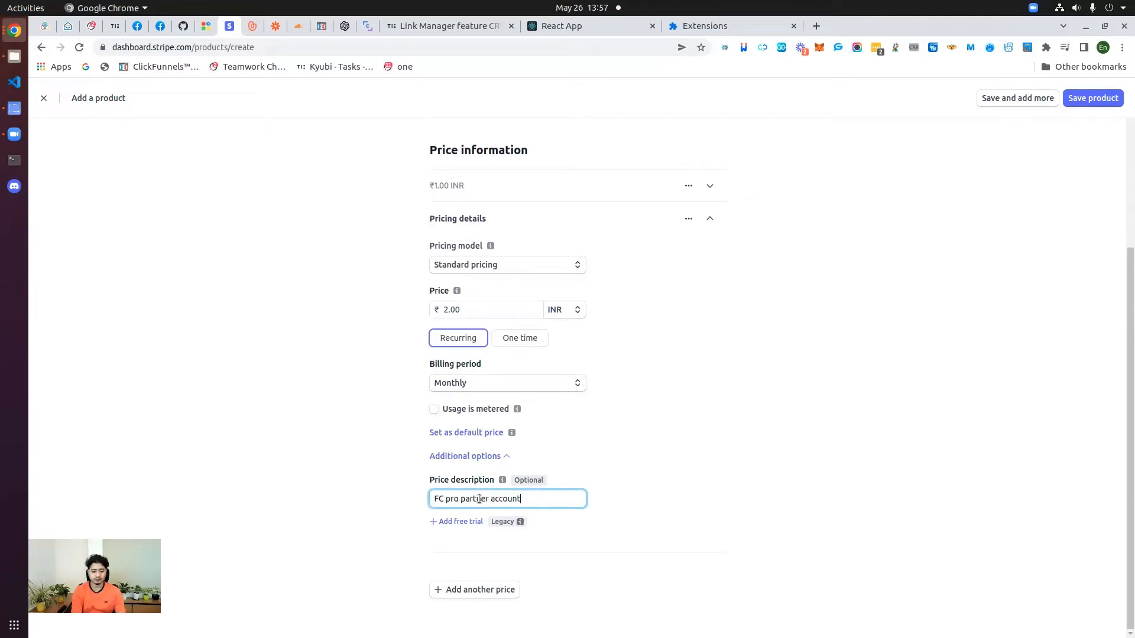
pyautogui.write(' with 100 balance')
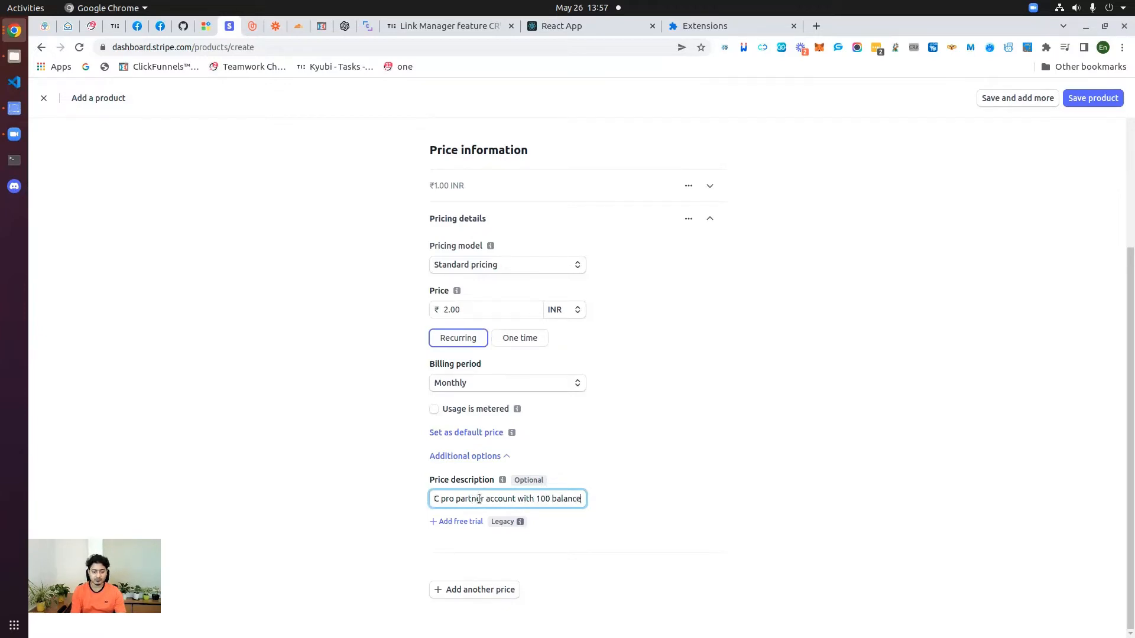
pyautogui.write('user')
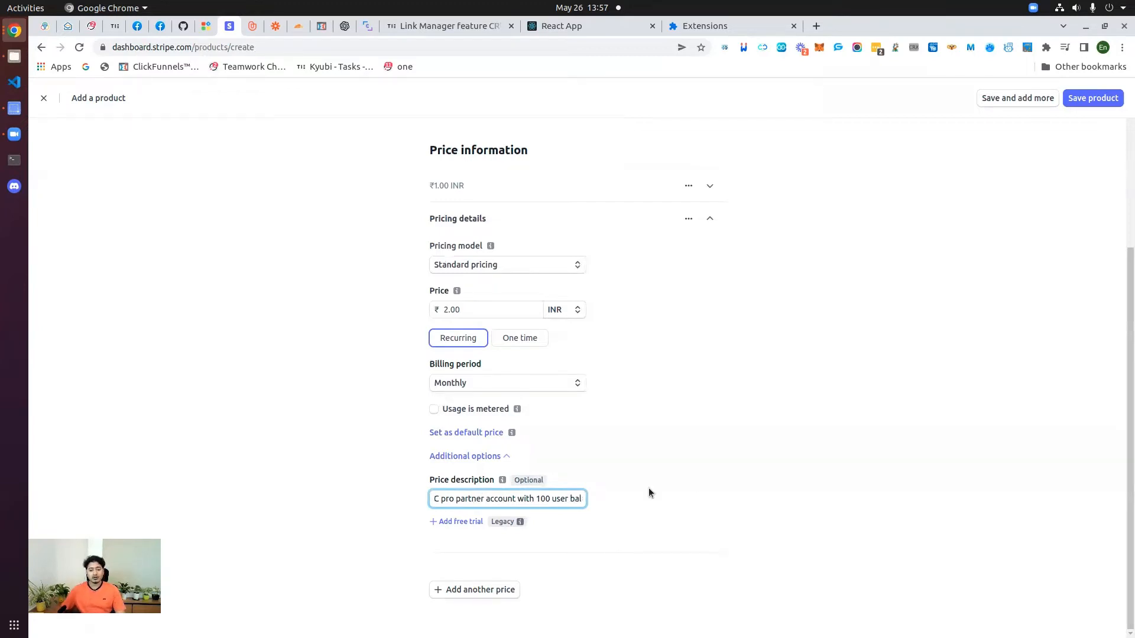
pyautogui.click(698, 481)
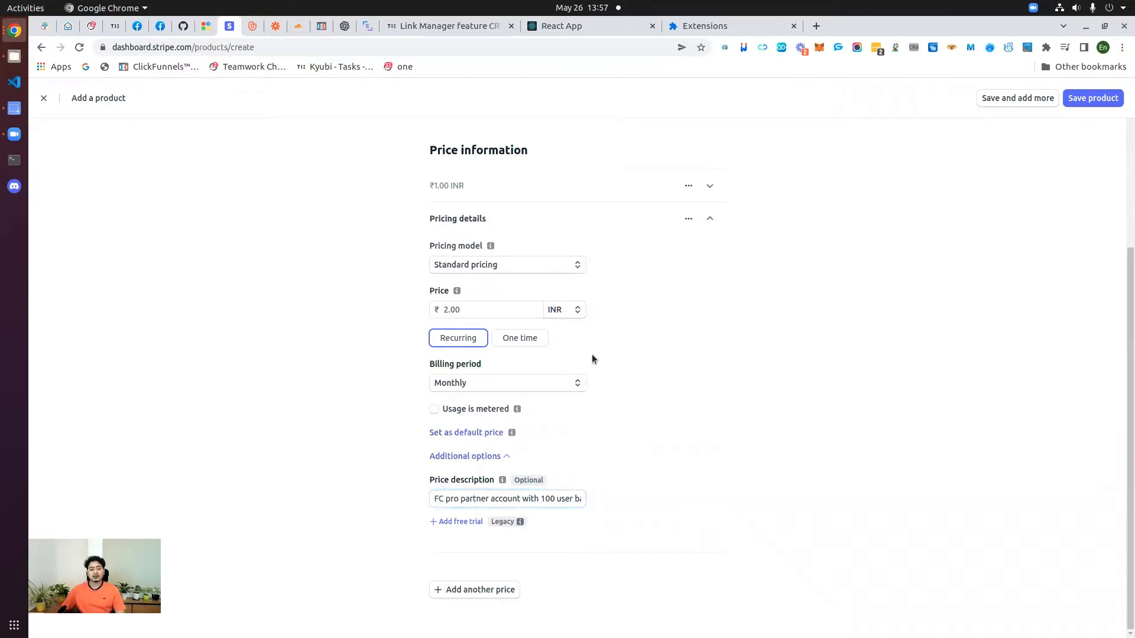
# Step: Review the product form and save the FC Pro access product
pyautogui.scroll(4, 555, 402)
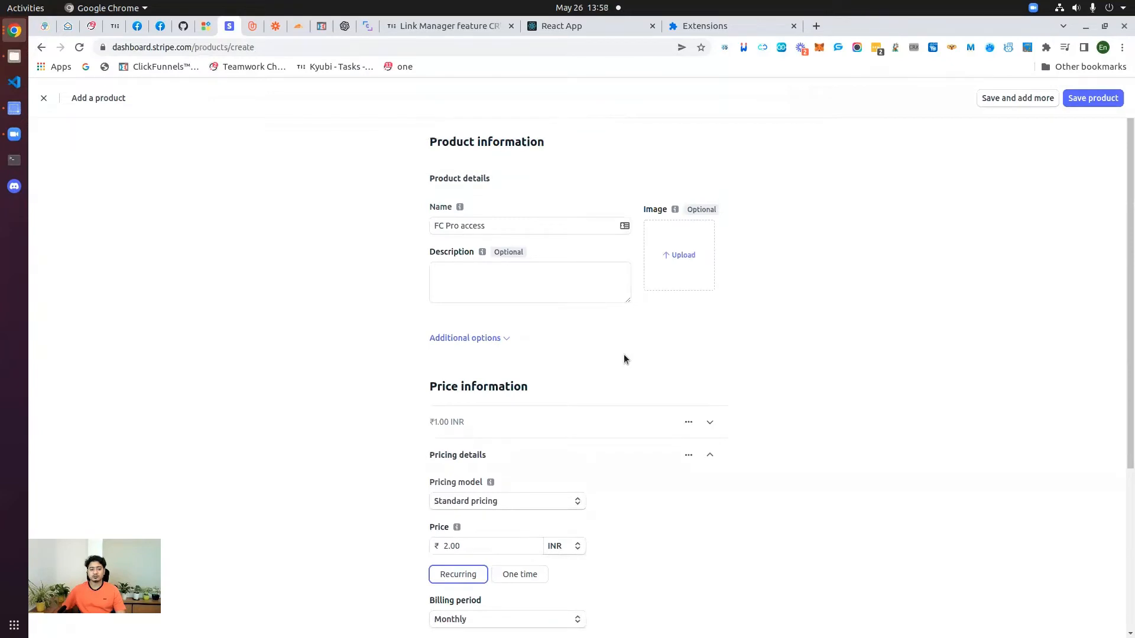
pyautogui.scroll(-3, 623, 358)
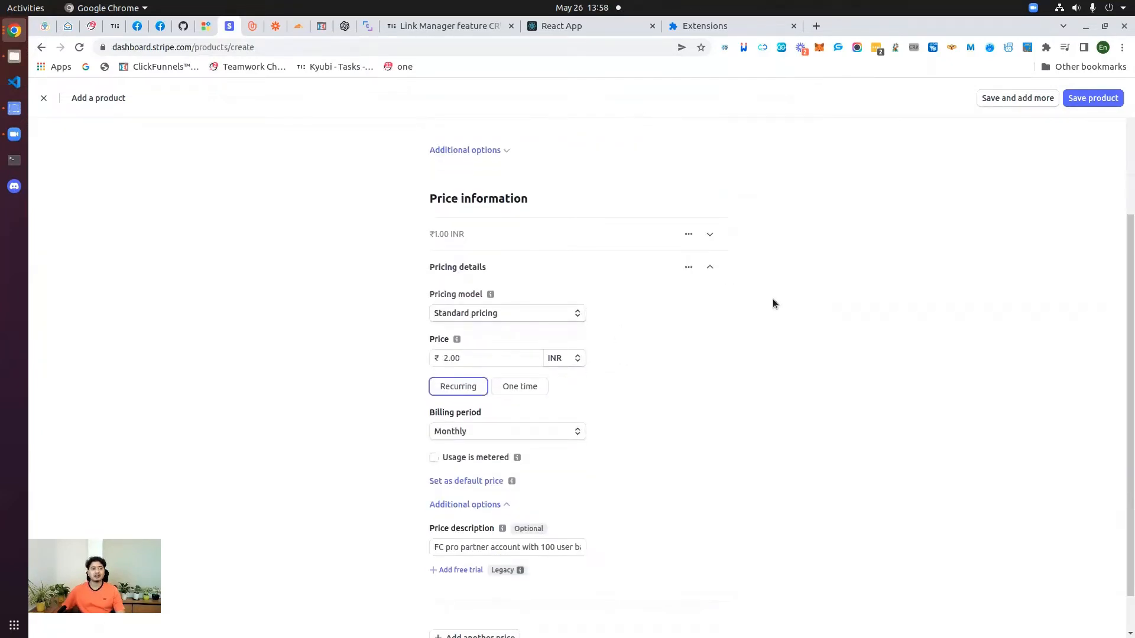
pyautogui.scroll(-2, 765, 293)
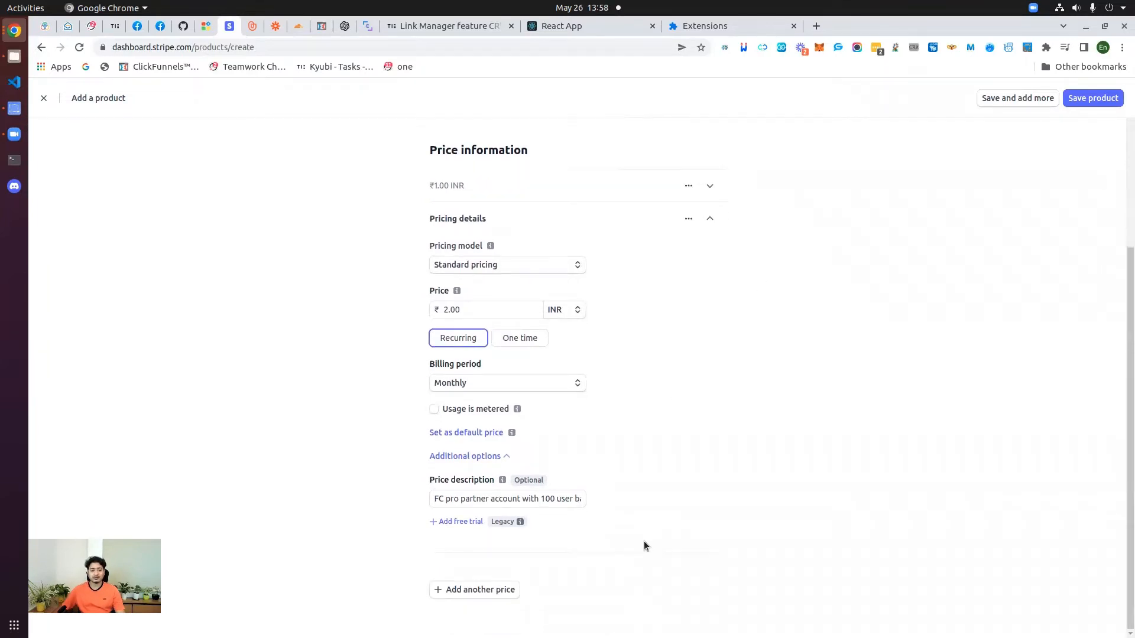
pyautogui.scroll(4, 644, 541)
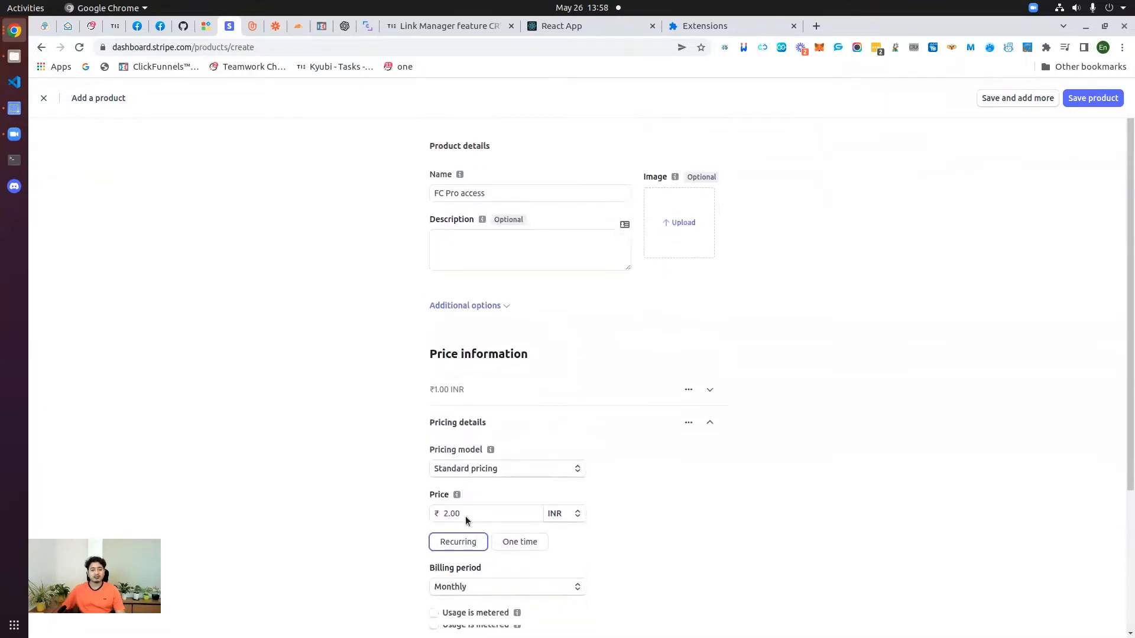
pyautogui.scroll(-3, 466, 515)
pyautogui.scroll(1, 496, 504)
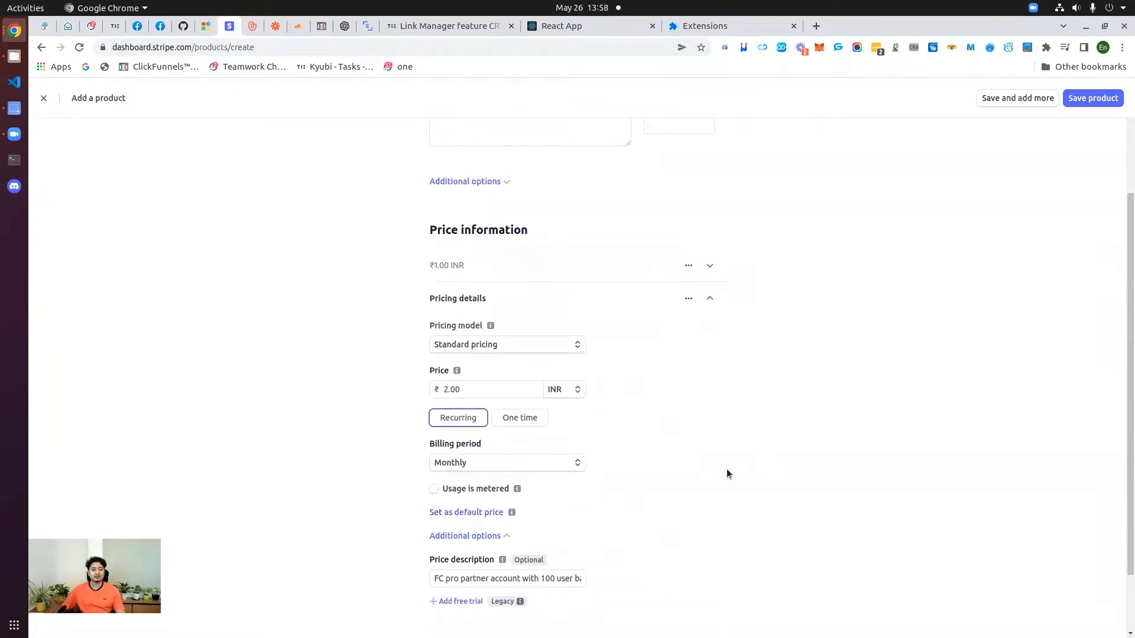
pyautogui.scroll(3, 725, 467)
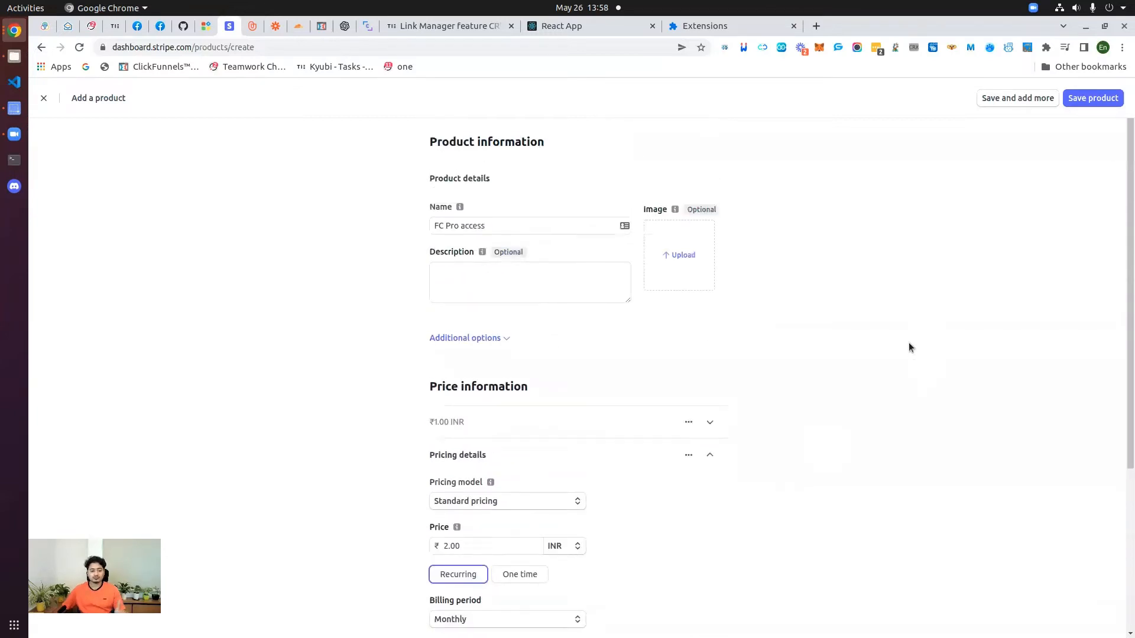
pyautogui.click(1099, 100)
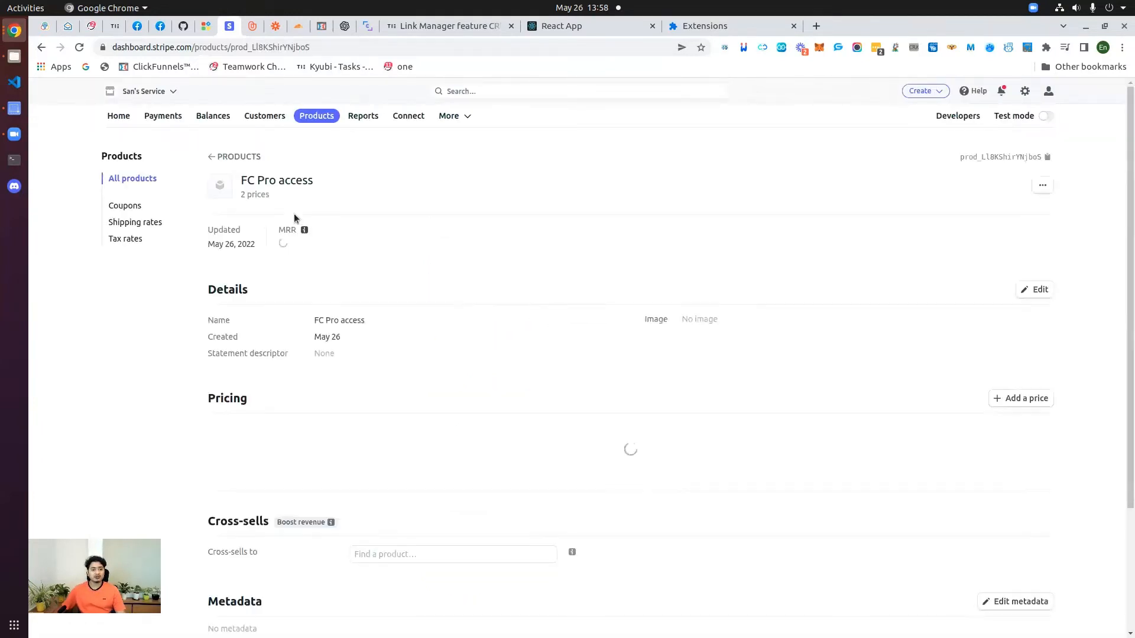
# Step: Check FC Pro access's name and its two prices, then go back to Kyubi's Stripe Automation page
pyautogui.moveTo(241, 179); pyautogui.dragTo(315, 181)
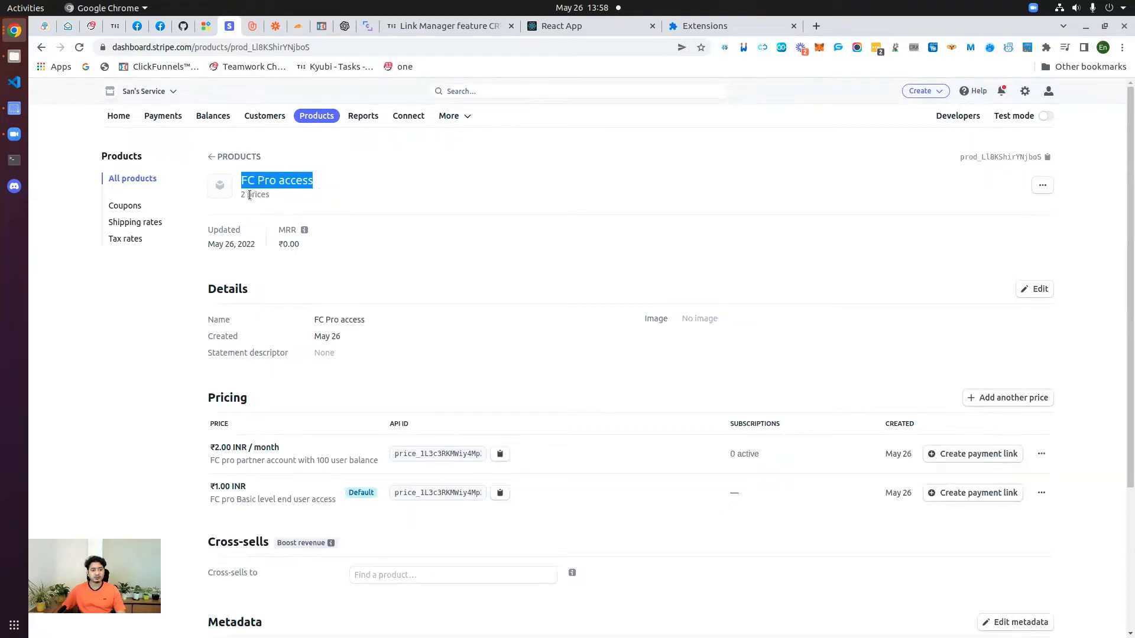
pyautogui.scroll(-3, 245, 248)
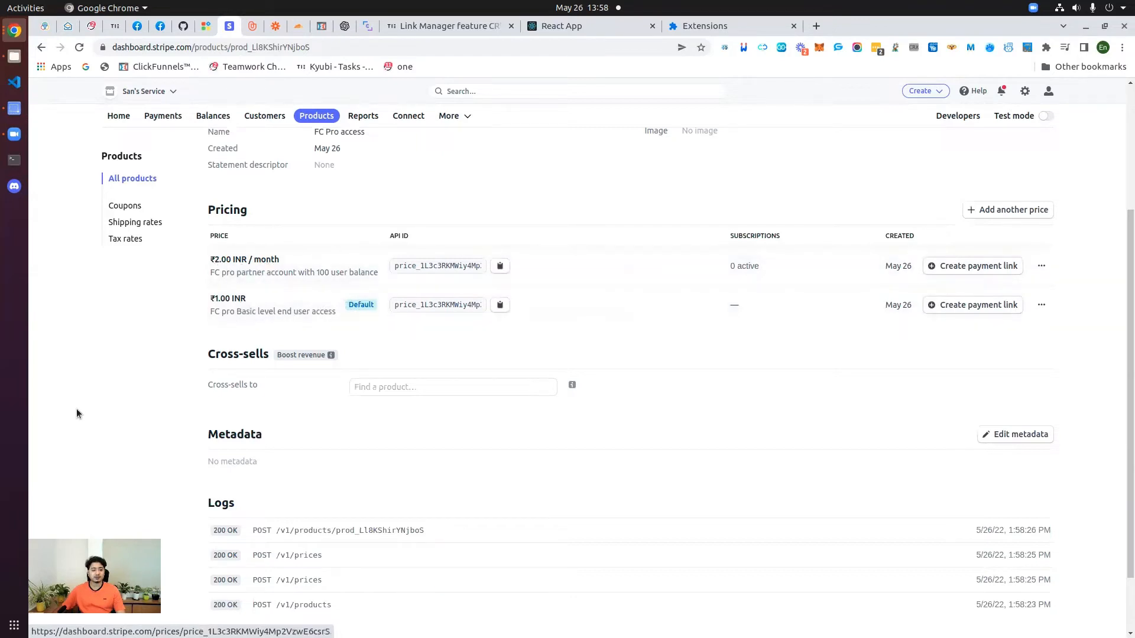
pyautogui.scroll(2, 253, 406)
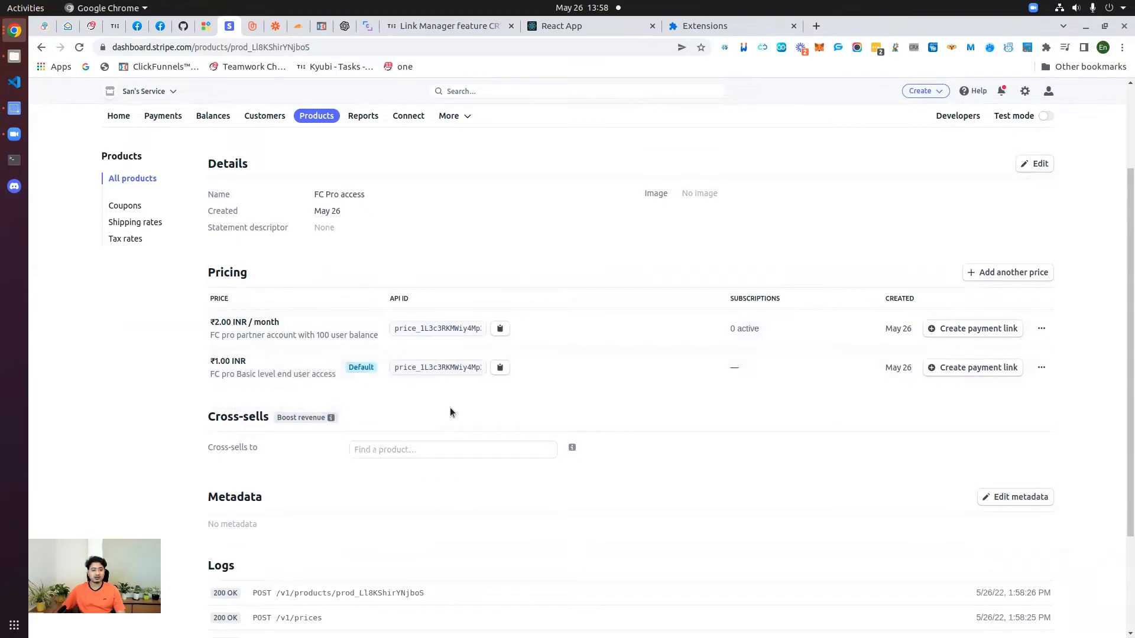
pyautogui.scroll(4, 449, 407)
pyautogui.click(206, 26)
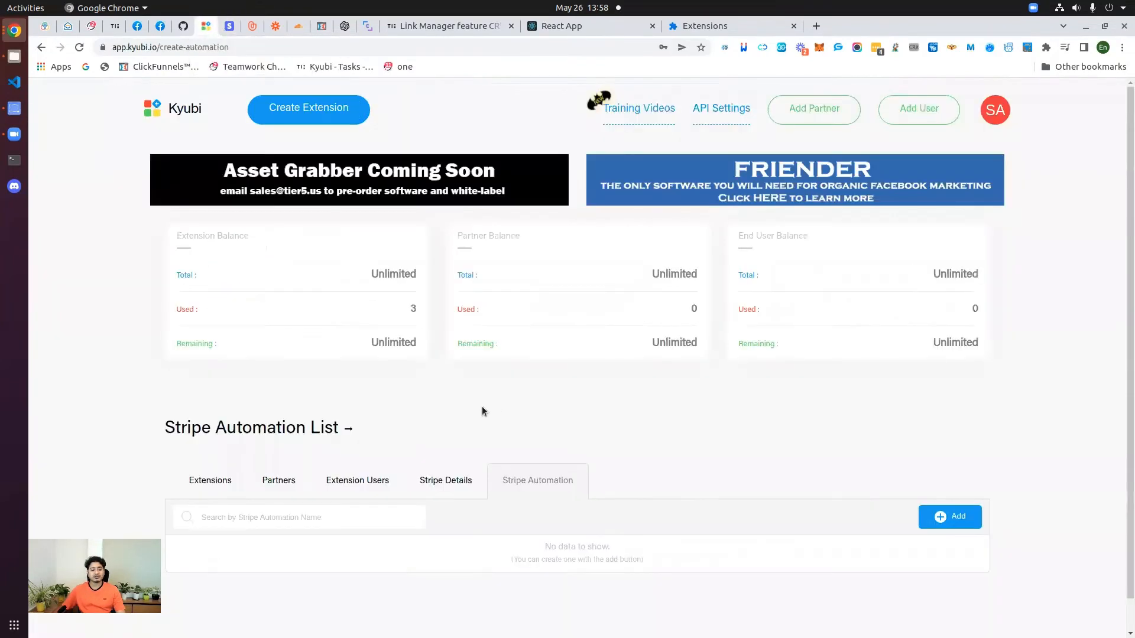
# Step: Check the FC Pro access product in Stripe, then start a new Stripe automation in Kyubi
pyautogui.scroll(-1, 270, 127)
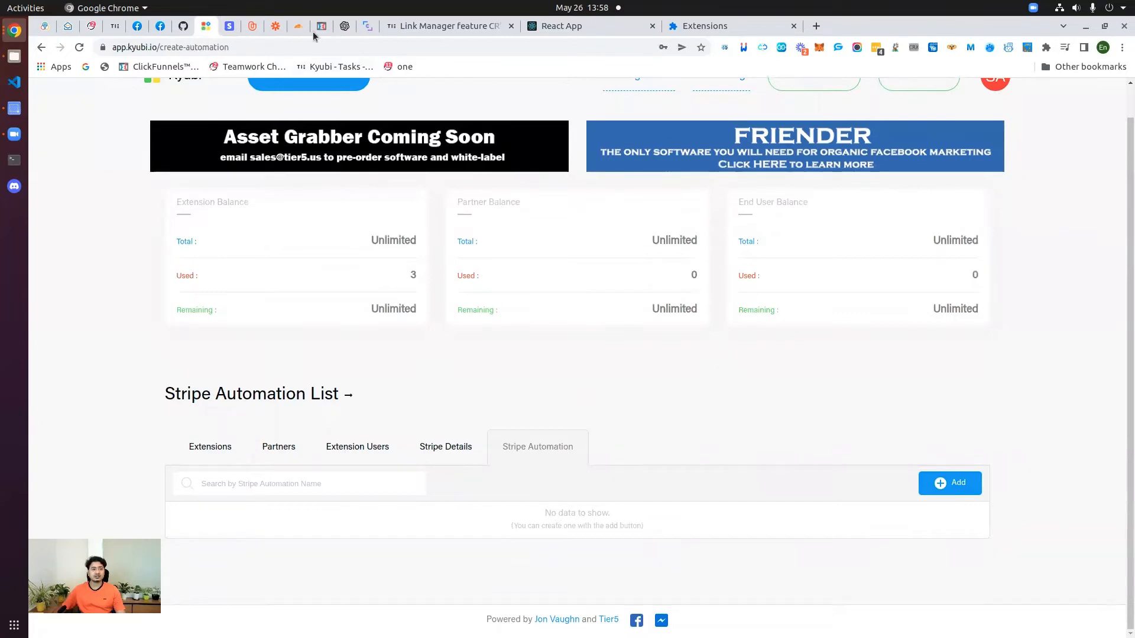
pyautogui.click(229, 26)
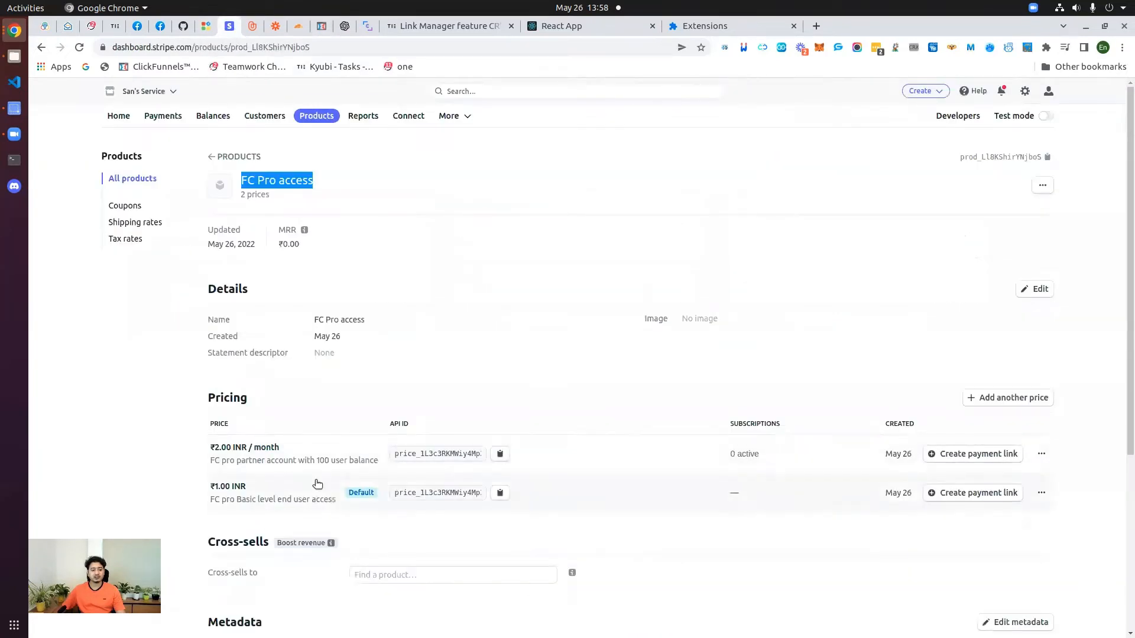
pyautogui.click(205, 26)
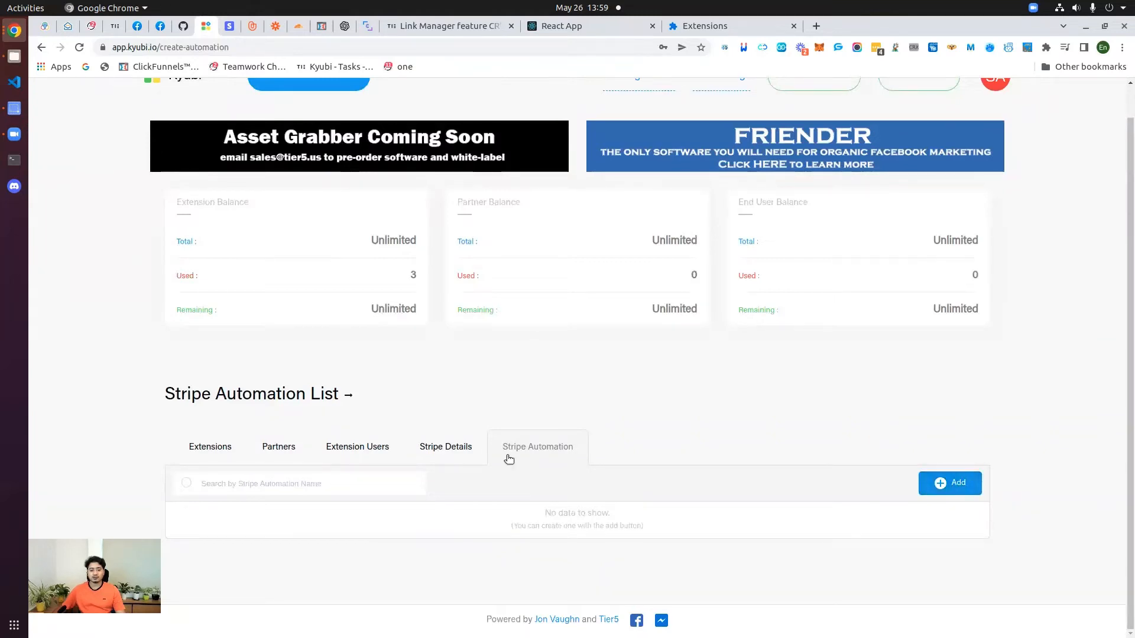
pyautogui.click(967, 486)
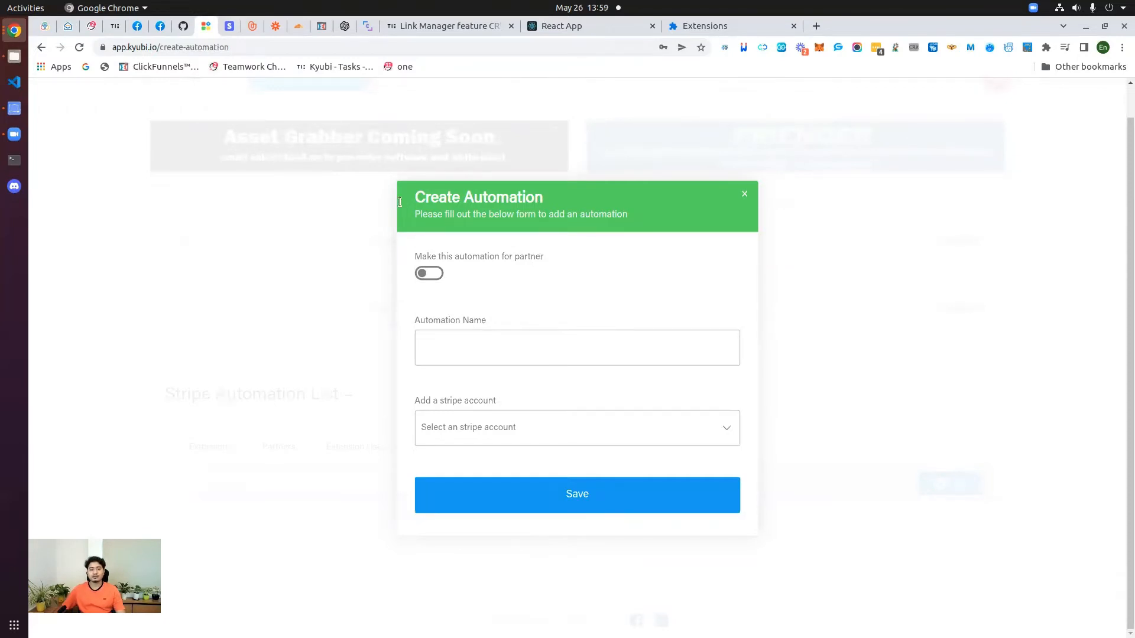
pyautogui.click(234, 26)
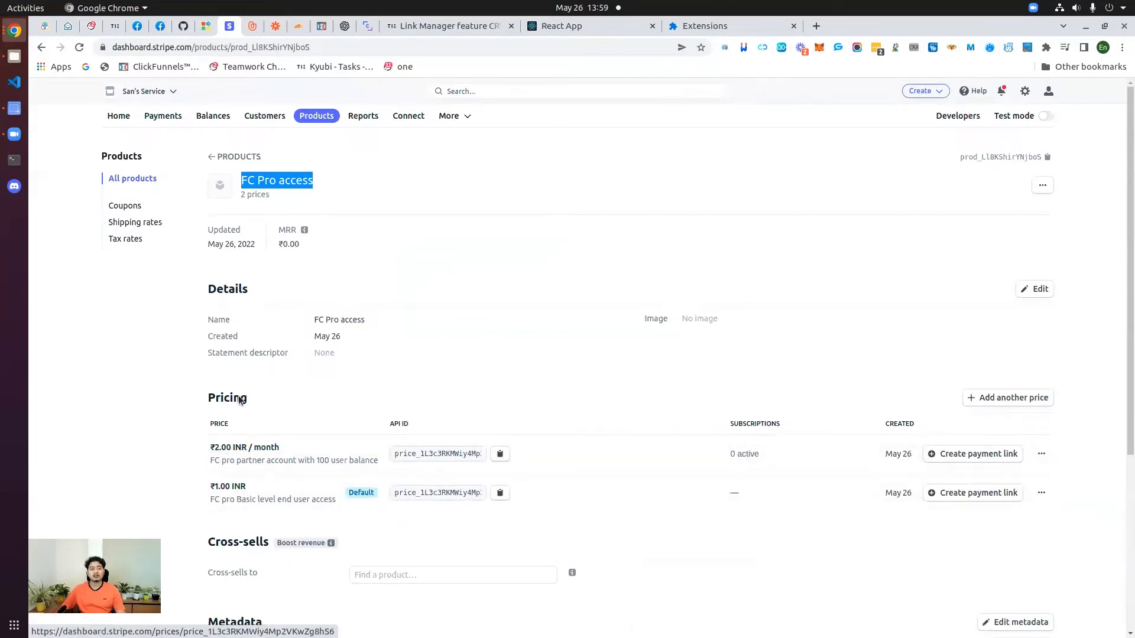
pyautogui.click(214, 26)
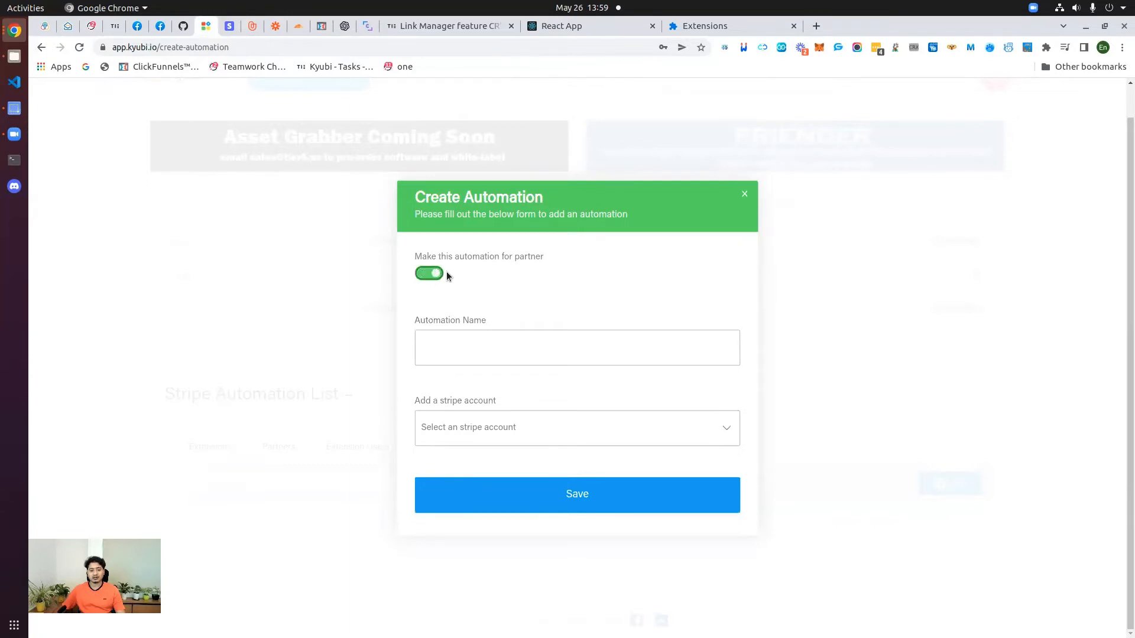
pyautogui.click(445, 273)
# Step: Enable the partner option, name it 'FC pro partner access with 100 accounts', and pick the personal Stripe account
pyautogui.click(423, 275)
pyautogui.click(472, 336)
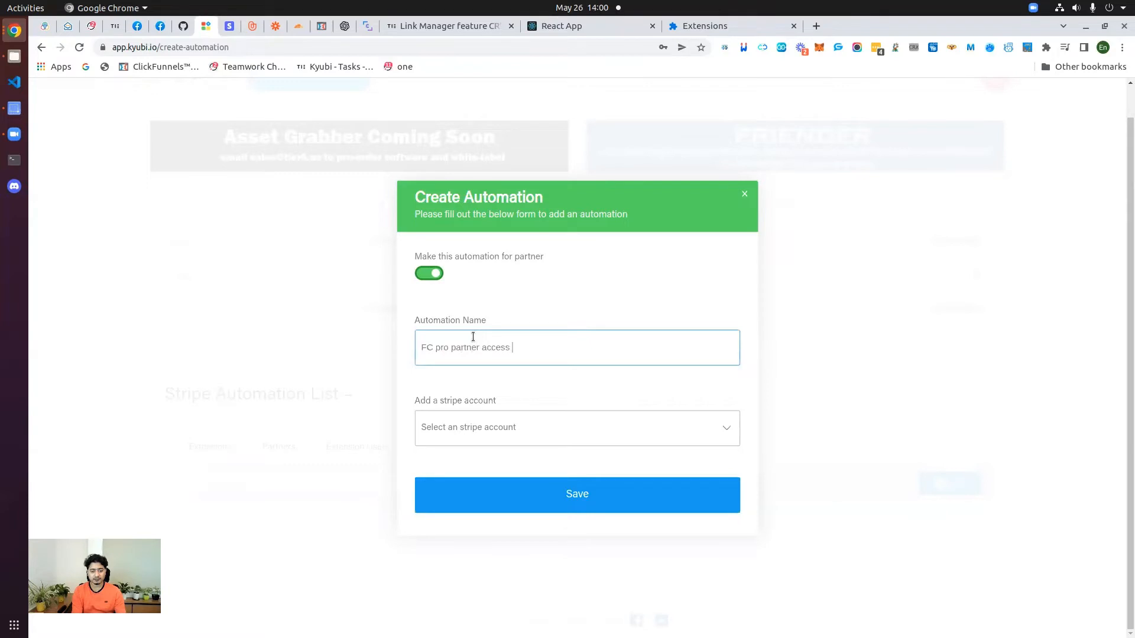
pyautogui.write('FC pro partner access with 100 accounts')
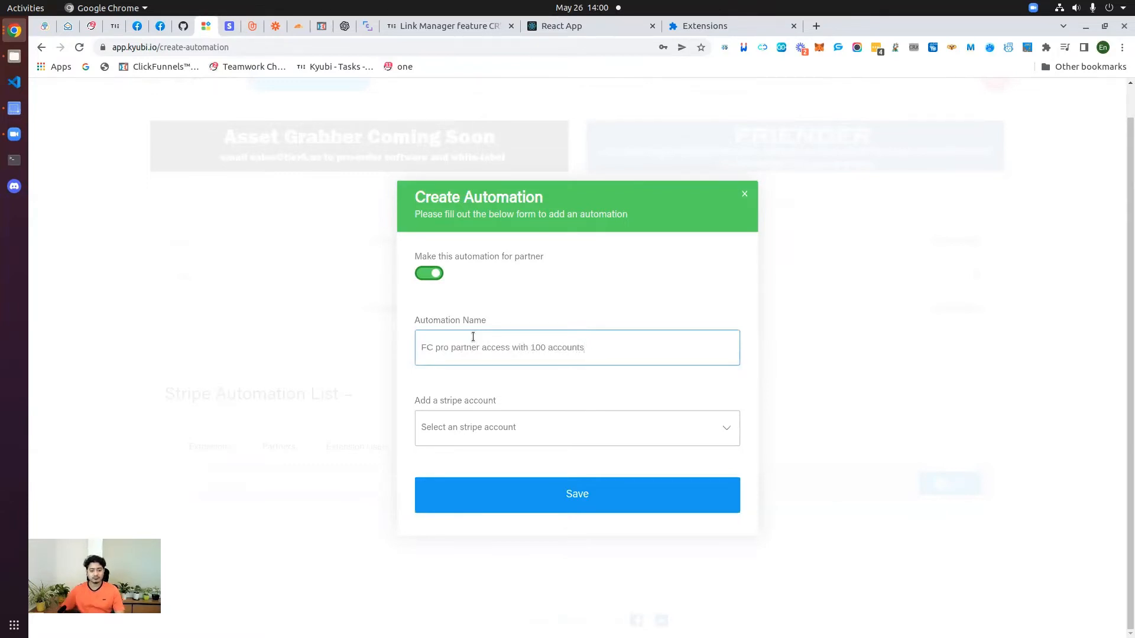
pyautogui.click(531, 434)
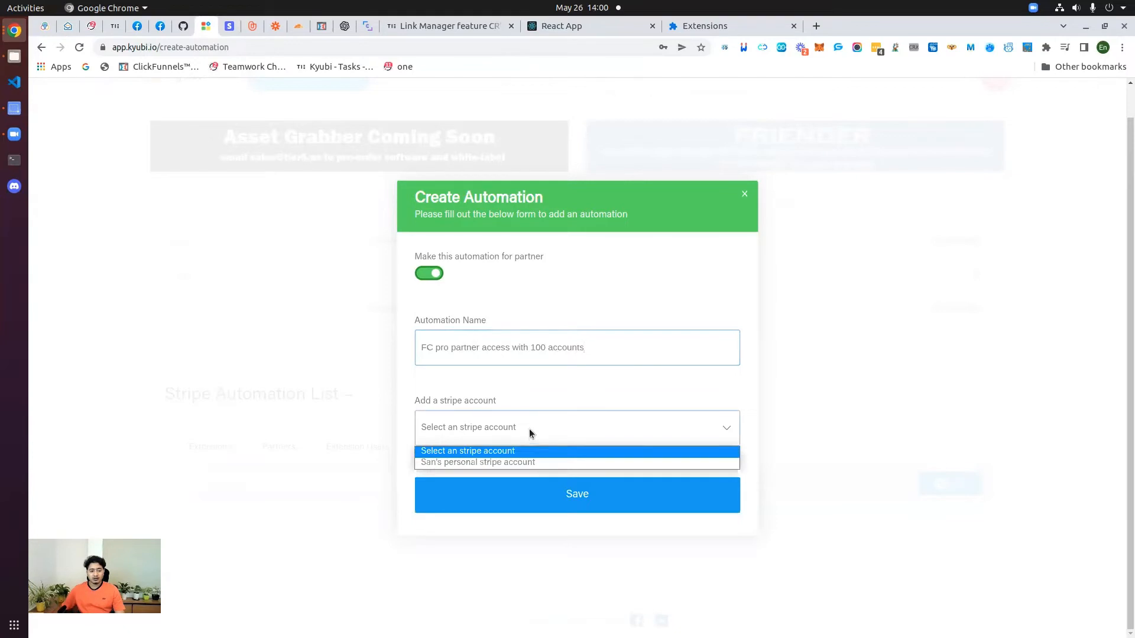
pyautogui.click(484, 462)
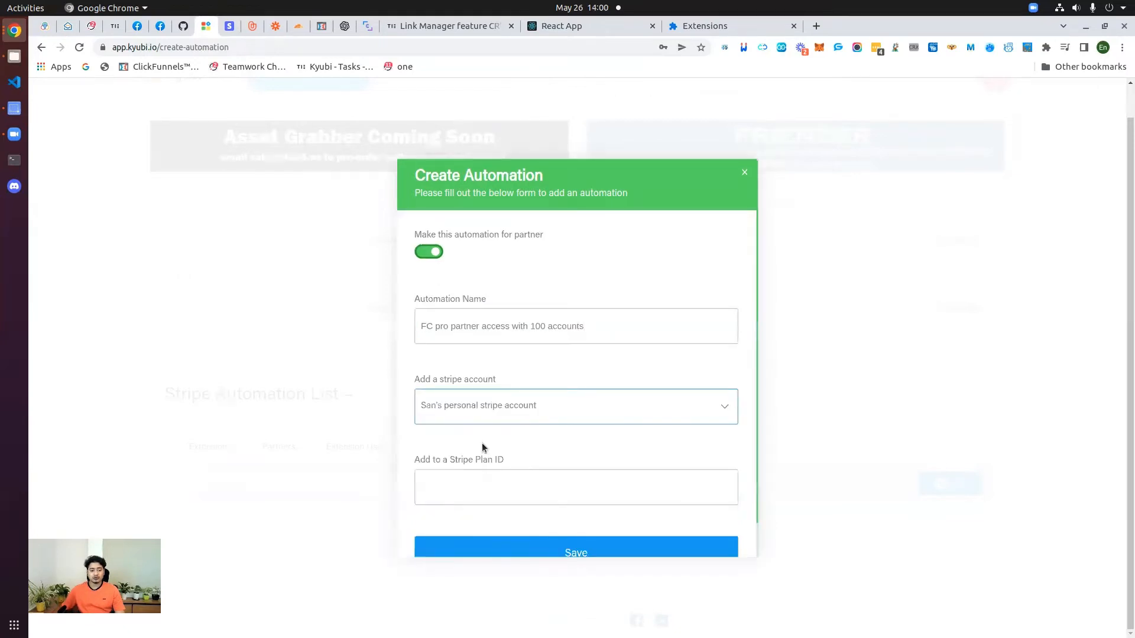
pyautogui.click(499, 411)
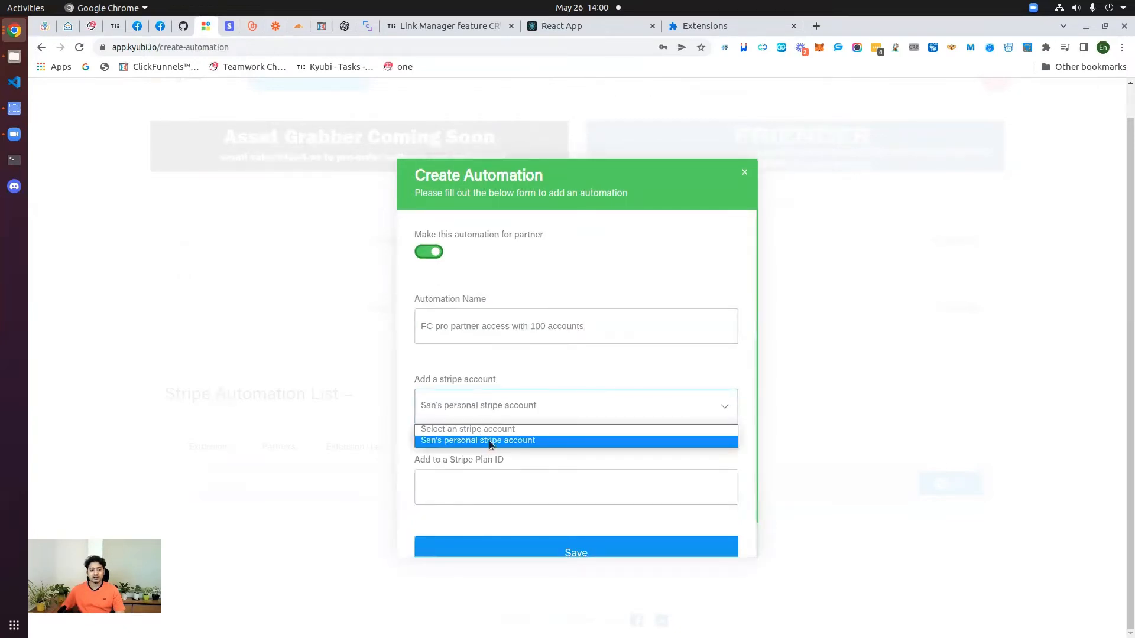
pyautogui.click(488, 441)
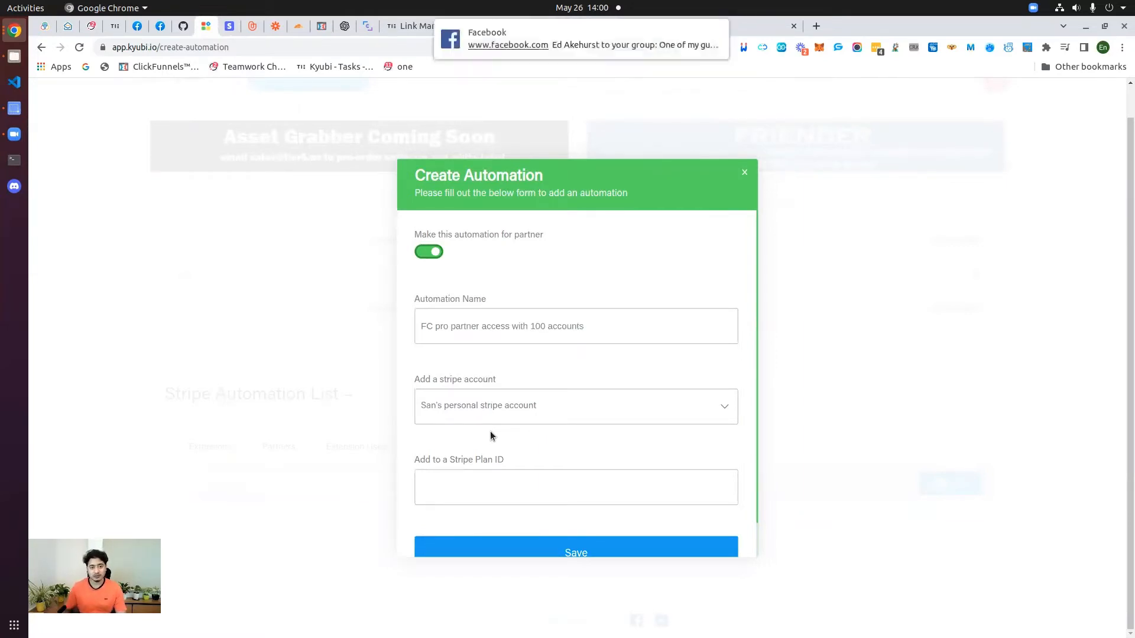
pyautogui.scroll(-1, 497, 448)
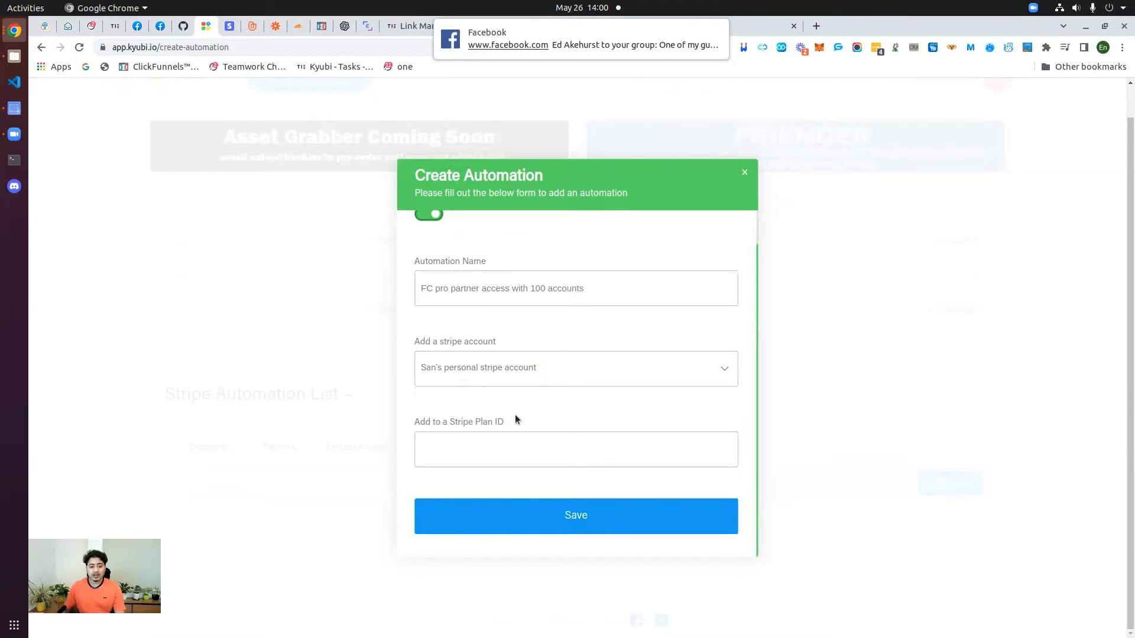
# Step: Paste the ₹2.00 monthly price ID price_1L3c3RKMWiy4Mp2VKwZg8hS6 from Stripe into Stripe Plan ID
pyautogui.click(501, 451)
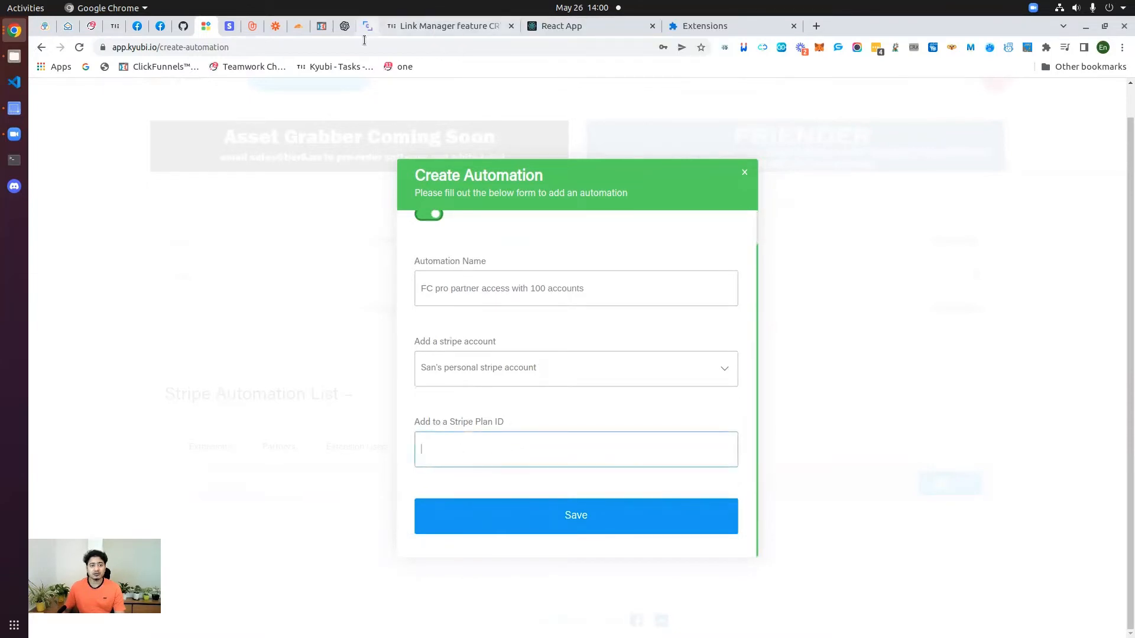
pyautogui.click(234, 29)
pyautogui.scroll(-2, 385, 414)
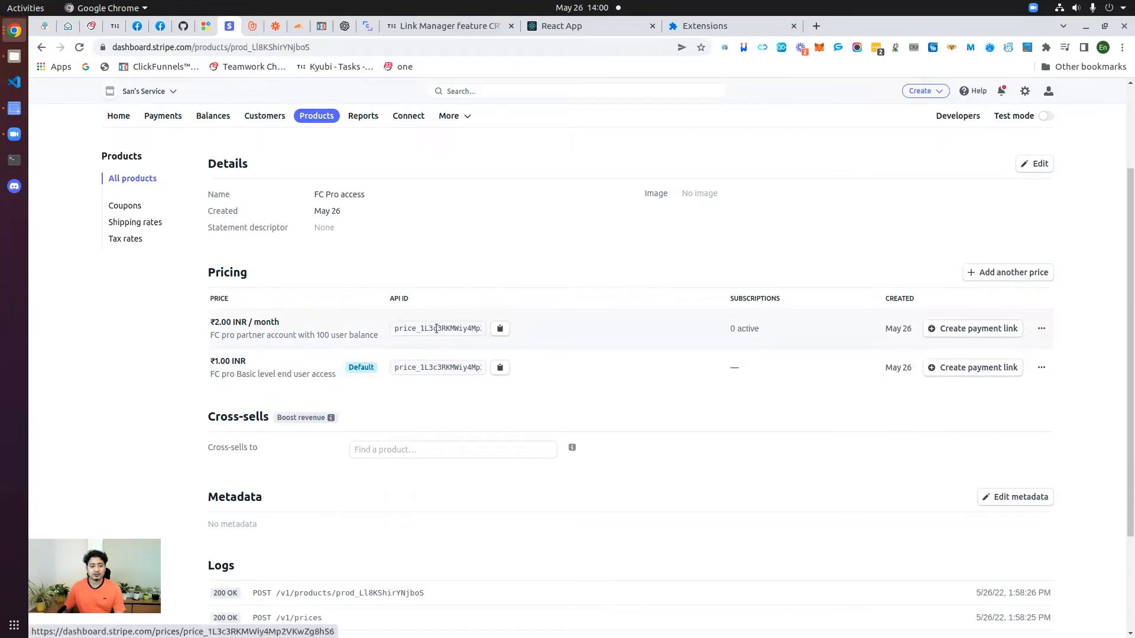
pyautogui.click(501, 329)
pyautogui.click(205, 26)
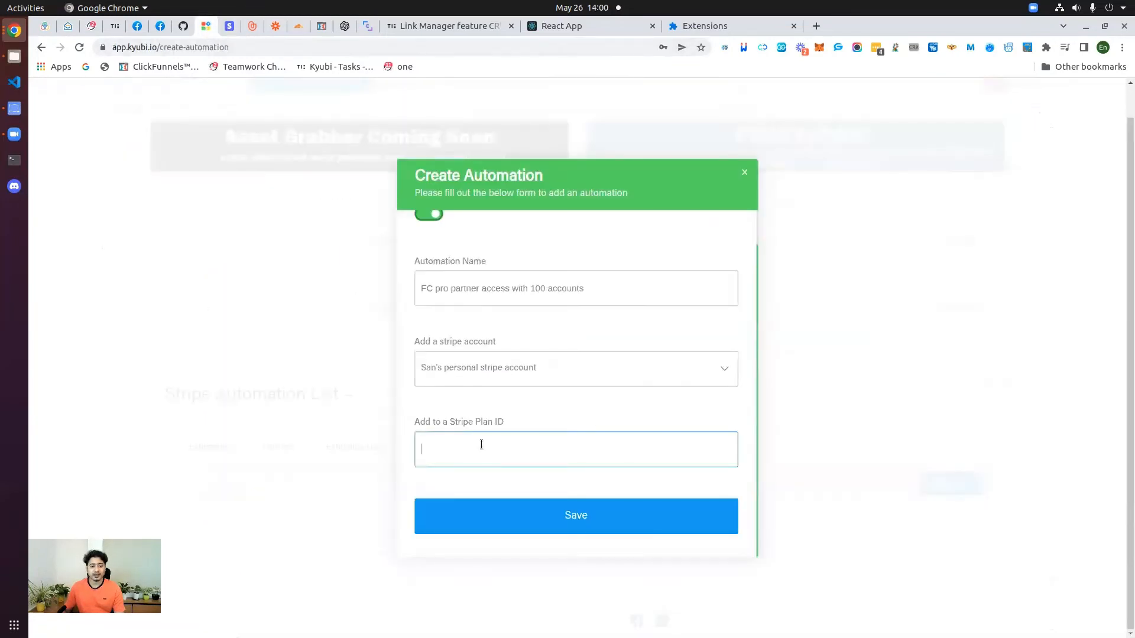
pyautogui.hotkey('ctrl', 'v')
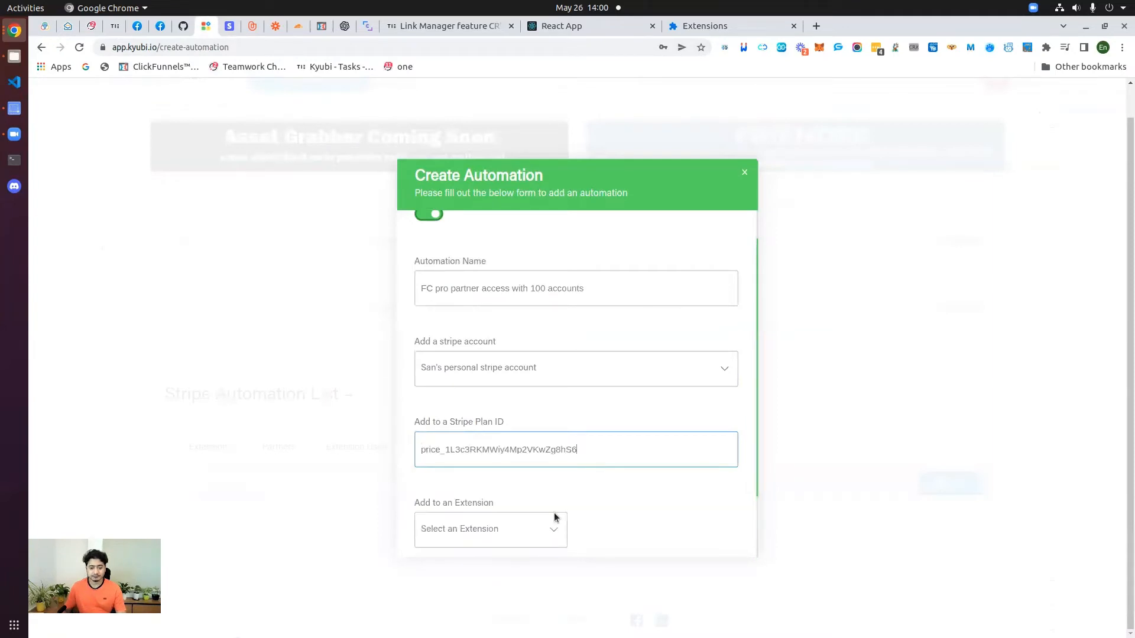
pyautogui.scroll(-2, 502, 426)
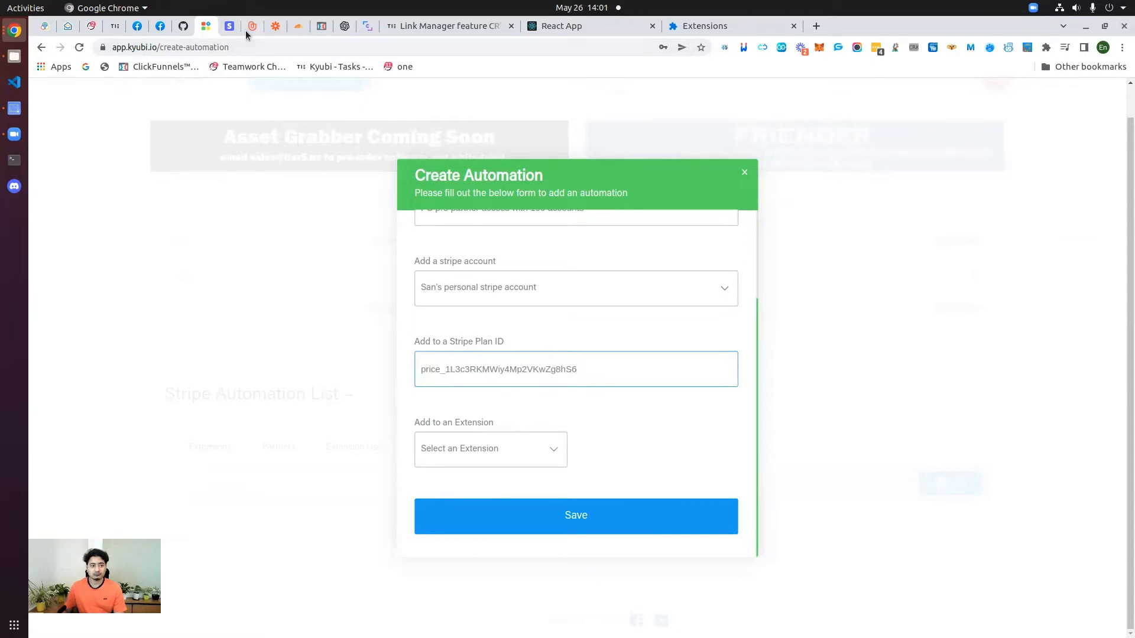
pyautogui.click(229, 25)
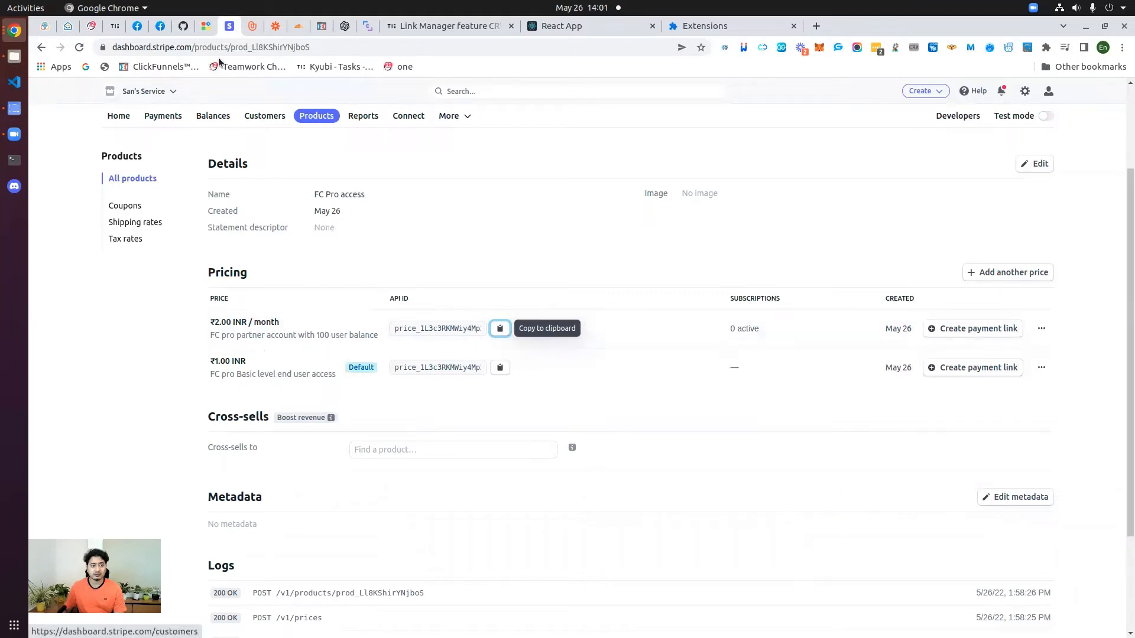
pyautogui.click(205, 25)
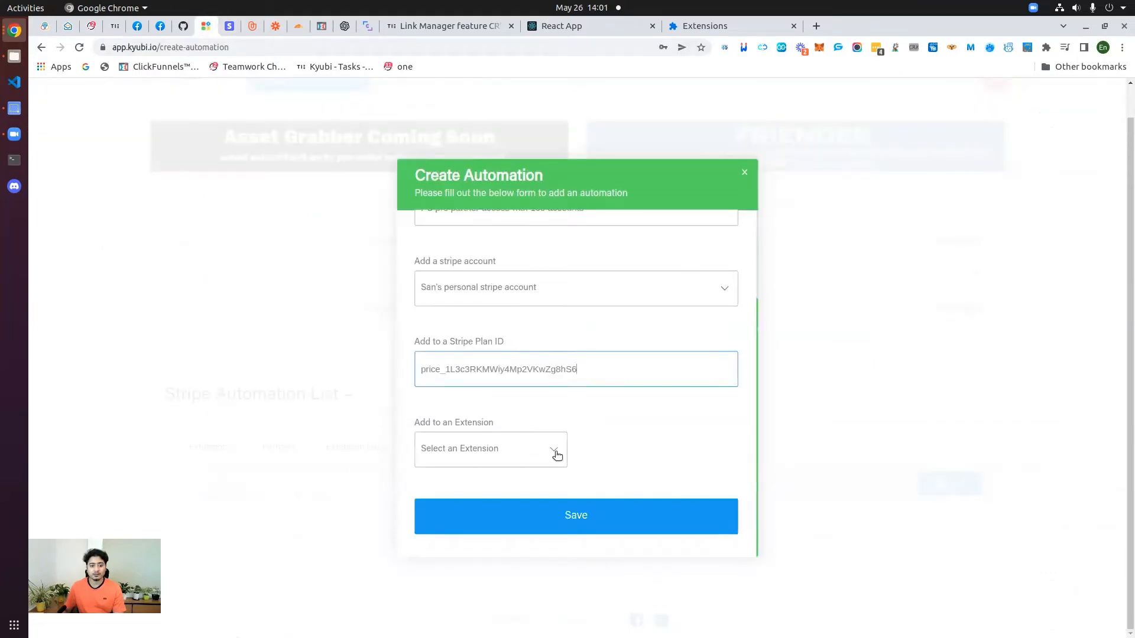
# Step: Choose Friend Connector Pro Va testing as the extension and keep the user balance at 100
pyautogui.click(506, 449)
pyautogui.click(484, 495)
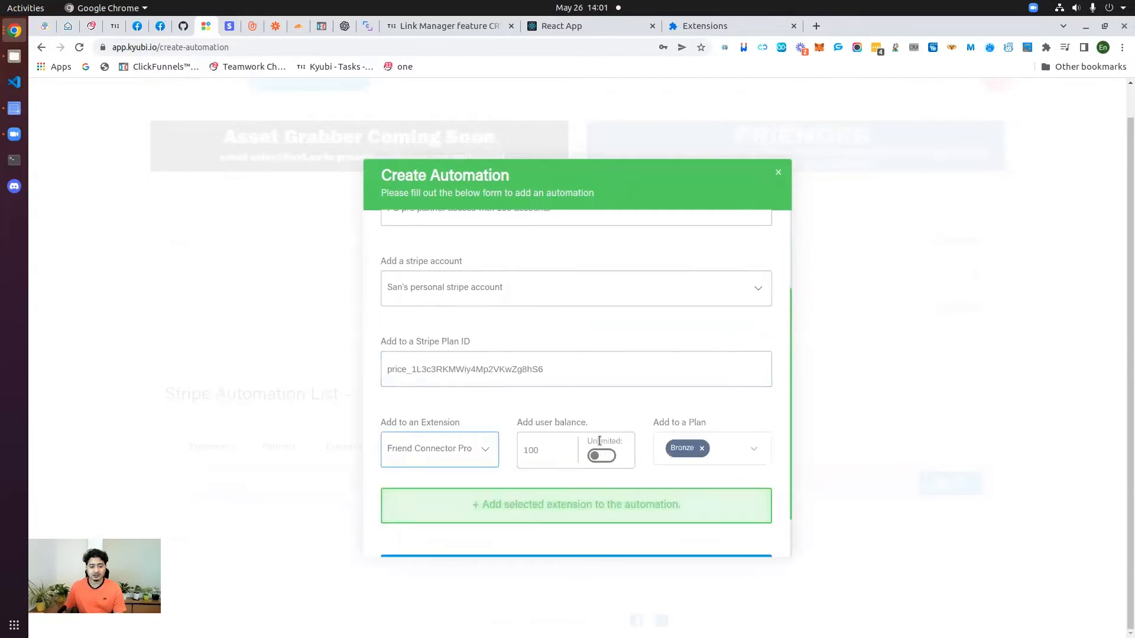
pyautogui.scroll(-1, 539, 400)
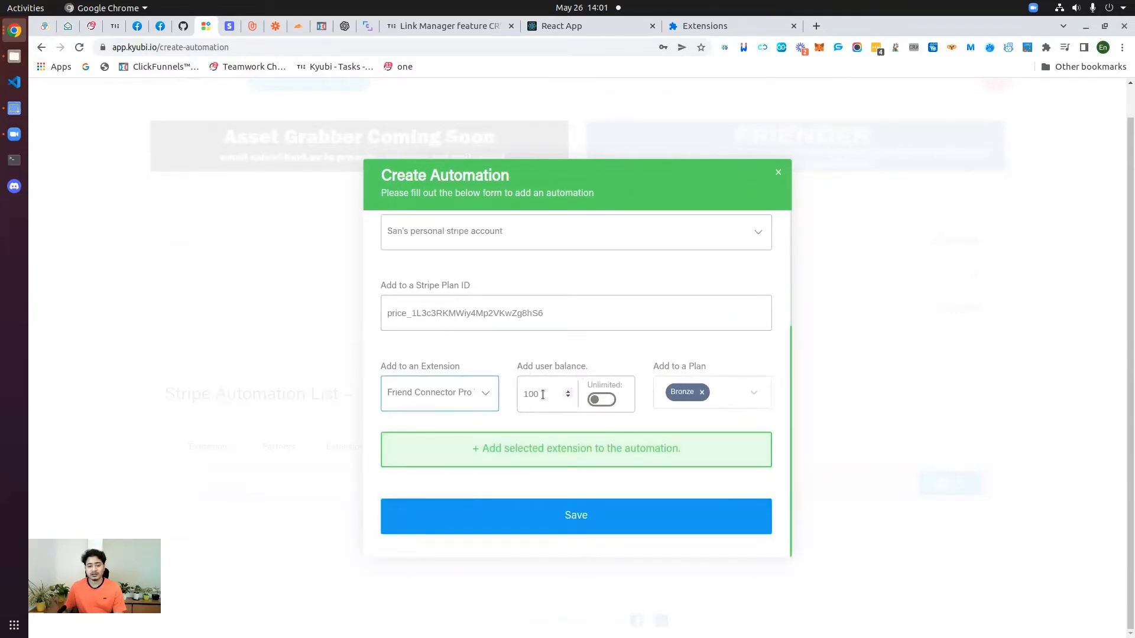
pyautogui.moveTo(542, 394); pyautogui.dragTo(507, 394)
pyautogui.click(558, 424)
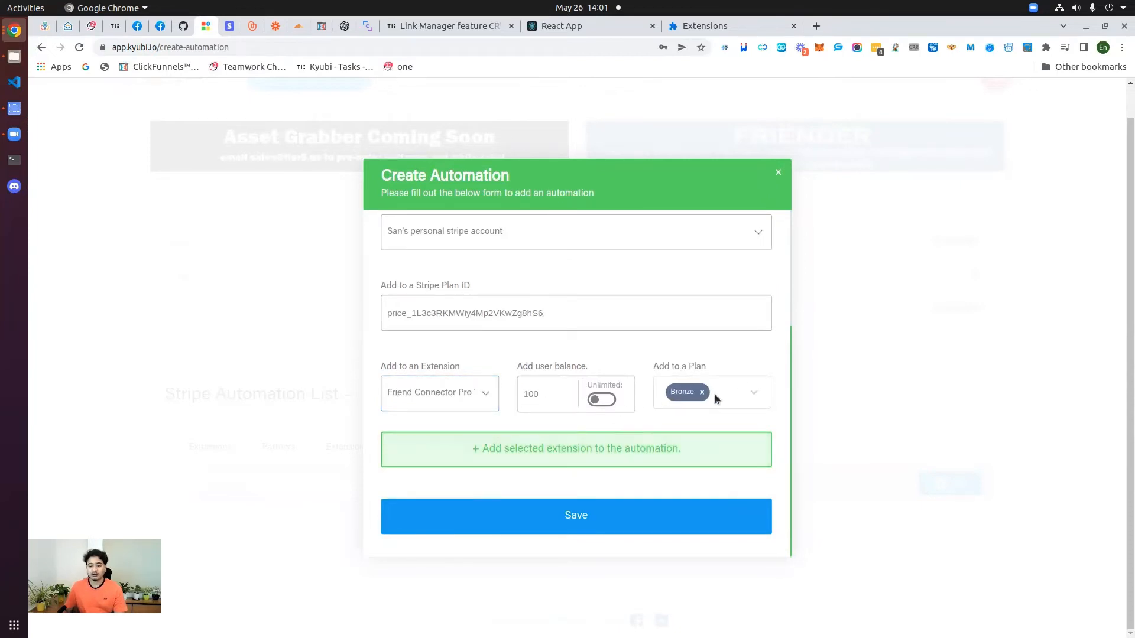
# Step: Add Silver, Gold, Diamond and Unlocked to the plans alongside Bronze
pyautogui.click(753, 395)
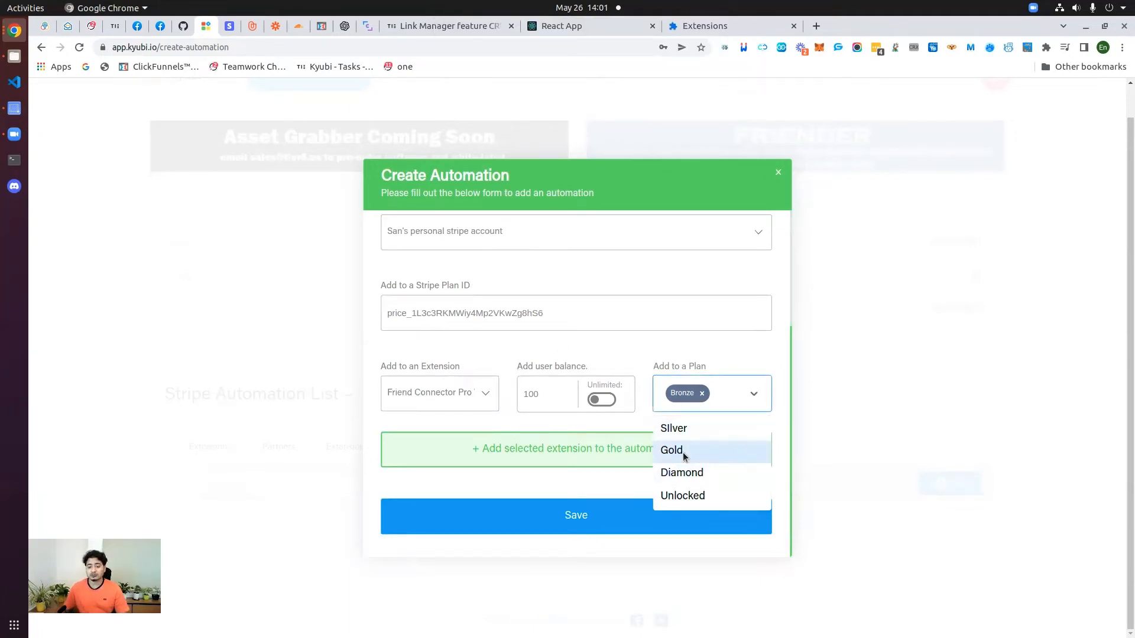
pyautogui.click(699, 429)
pyautogui.click(752, 402)
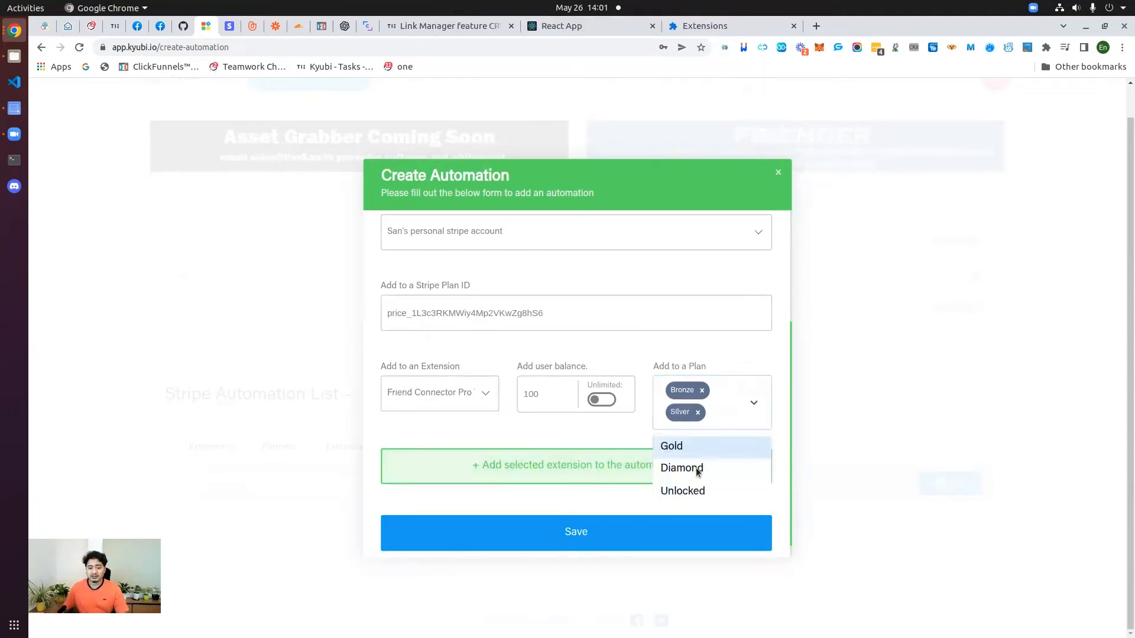
pyautogui.click(691, 447)
pyautogui.click(753, 414)
pyautogui.click(695, 470)
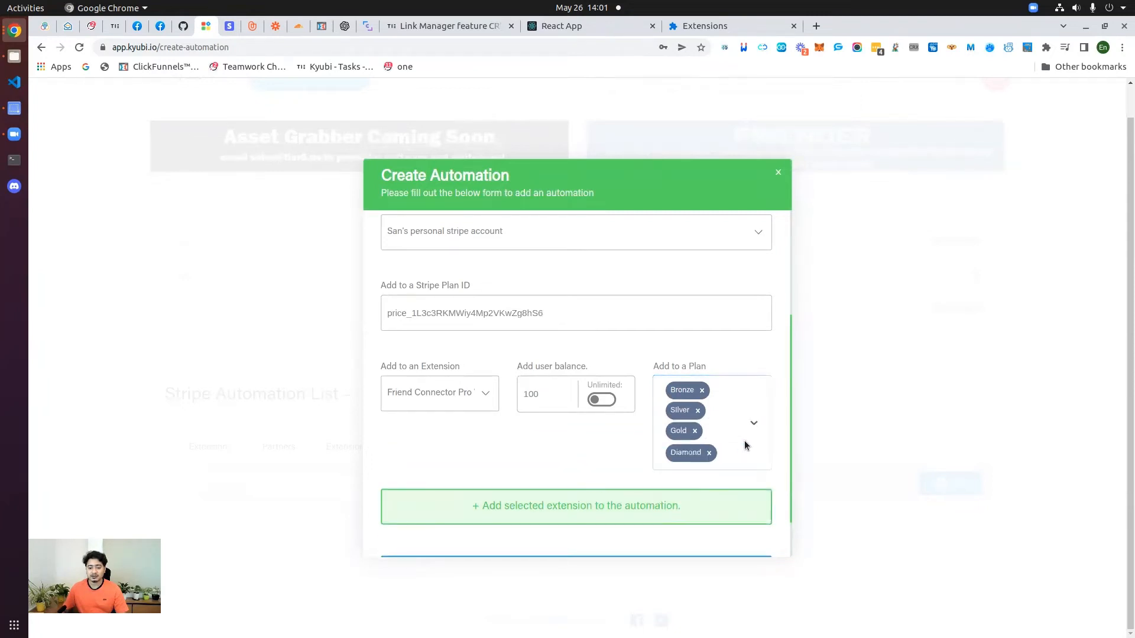
pyautogui.click(744, 446)
pyautogui.click(736, 478)
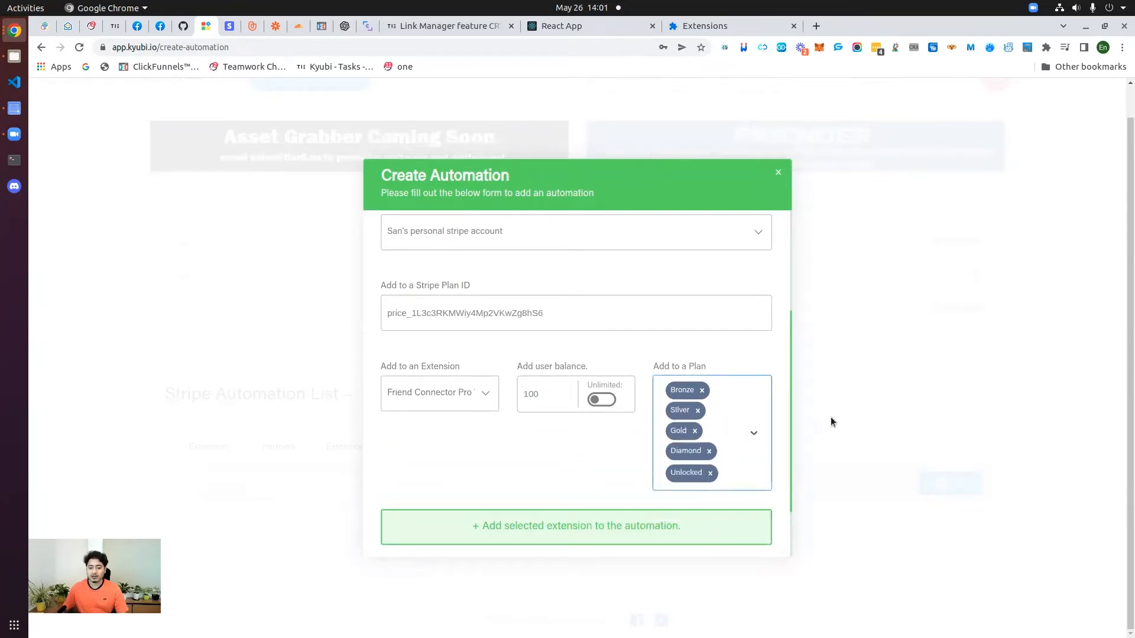
pyautogui.click(541, 468)
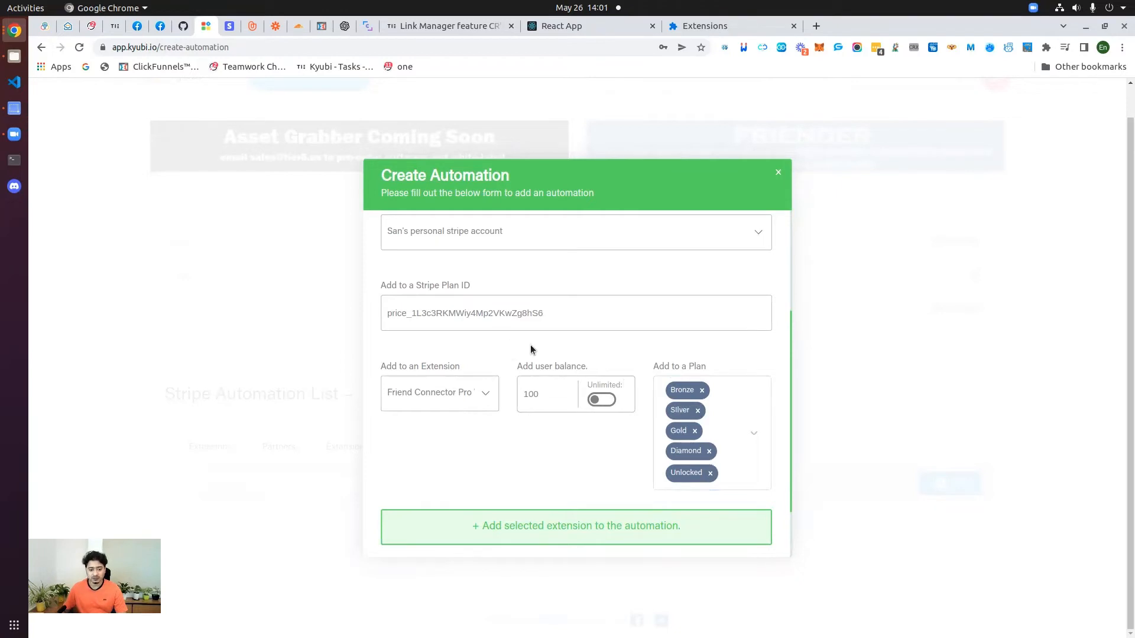
pyautogui.scroll(-2, 516, 485)
pyautogui.scroll(2, 451, 456)
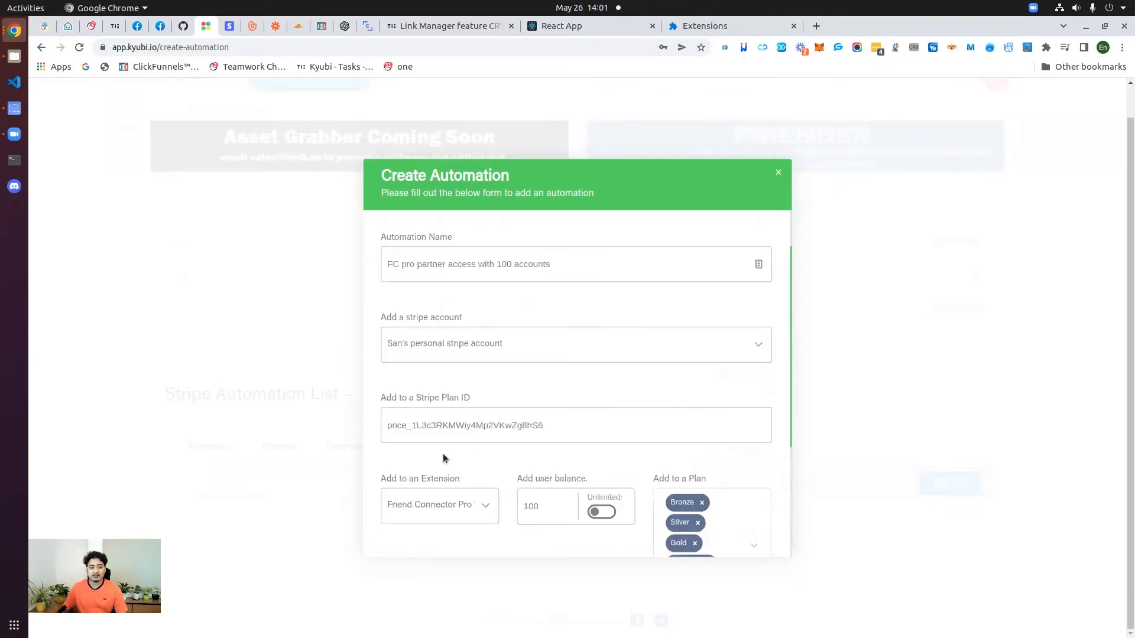
pyautogui.scroll(-3, 456, 471)
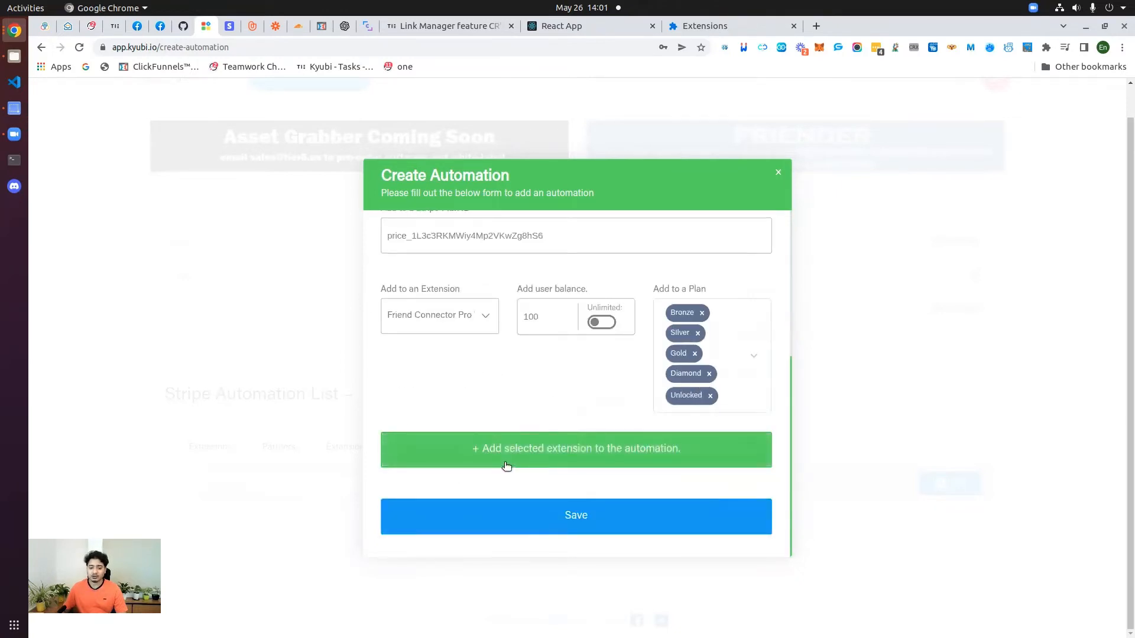
# Step: Attach Friend Connector Pro Va testing to the automation as extension 1
pyautogui.click(537, 456)
pyautogui.scroll(-3, 387, 399)
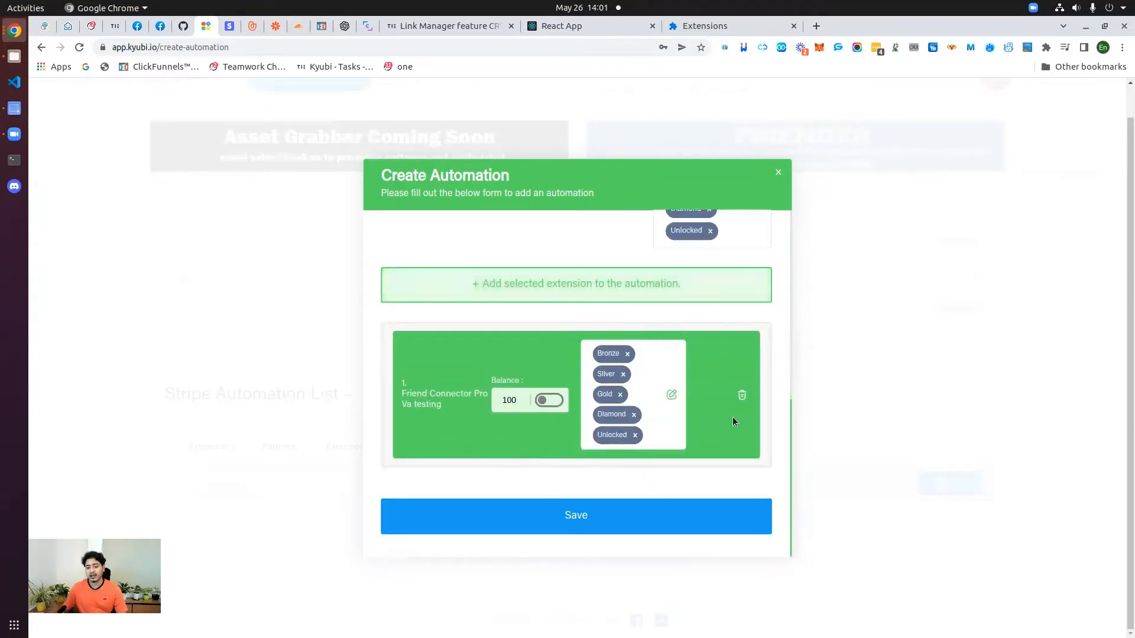
pyautogui.scroll(5, 478, 400)
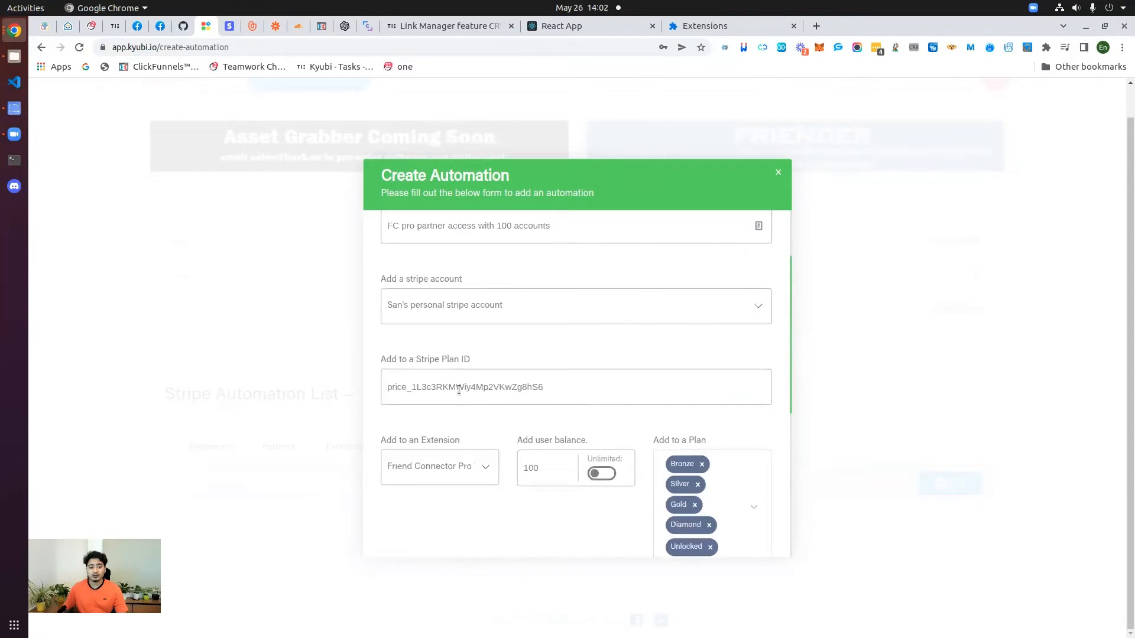
pyautogui.scroll(-2, 453, 412)
# Step: Switch the extension picker to Birthday Wisher By San, then back to Friend Connector Pro Va testing
pyautogui.click(484, 375)
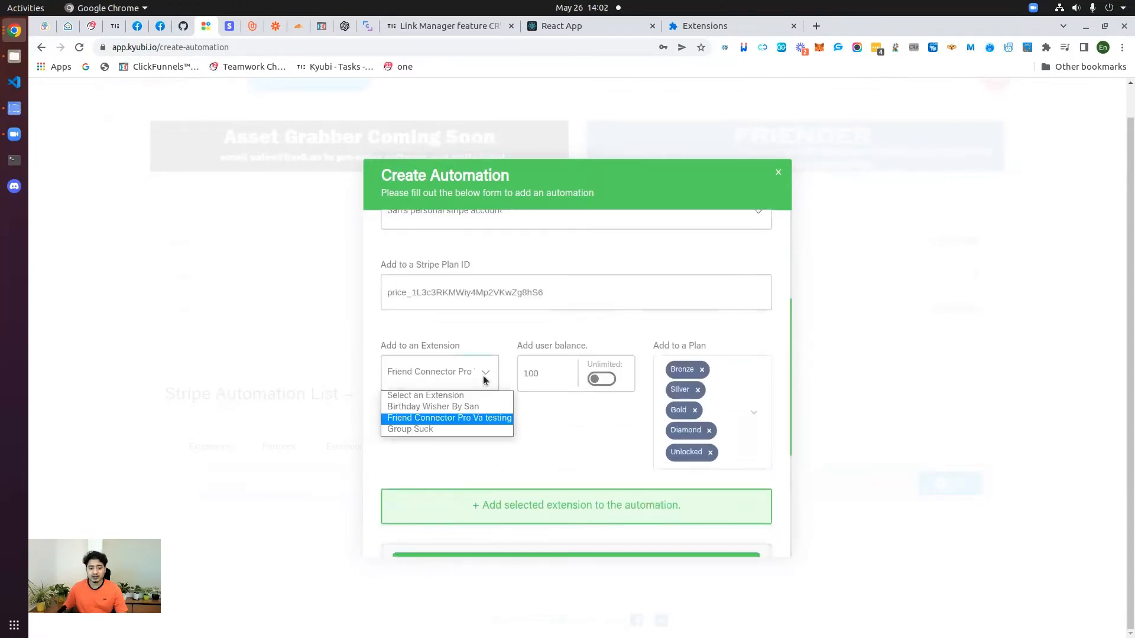
pyautogui.click(437, 406)
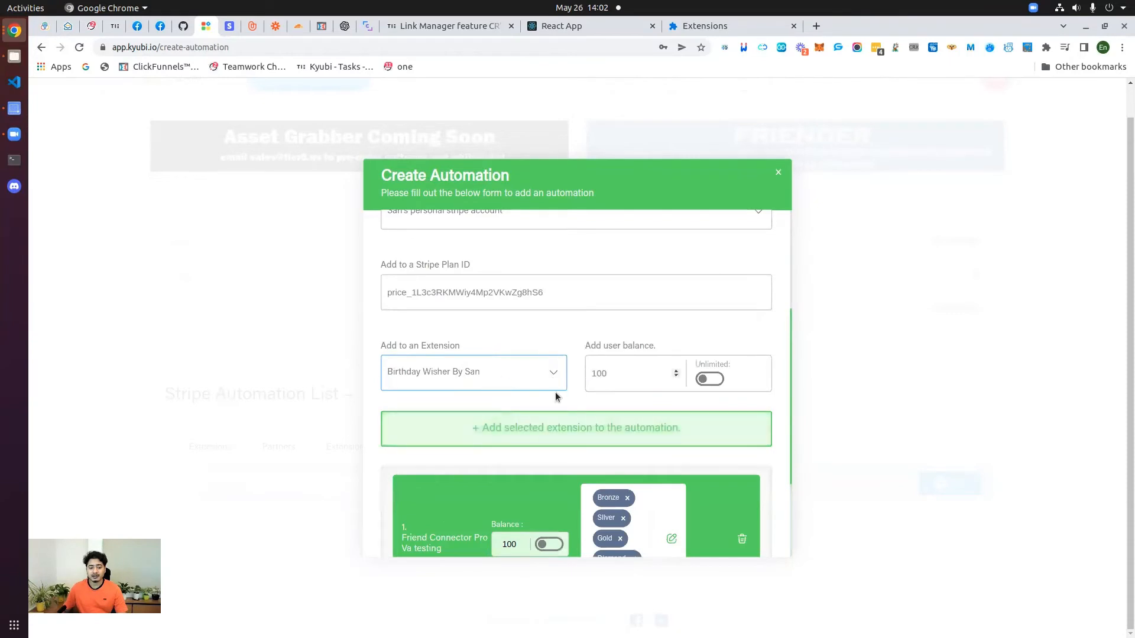
pyautogui.click(516, 379)
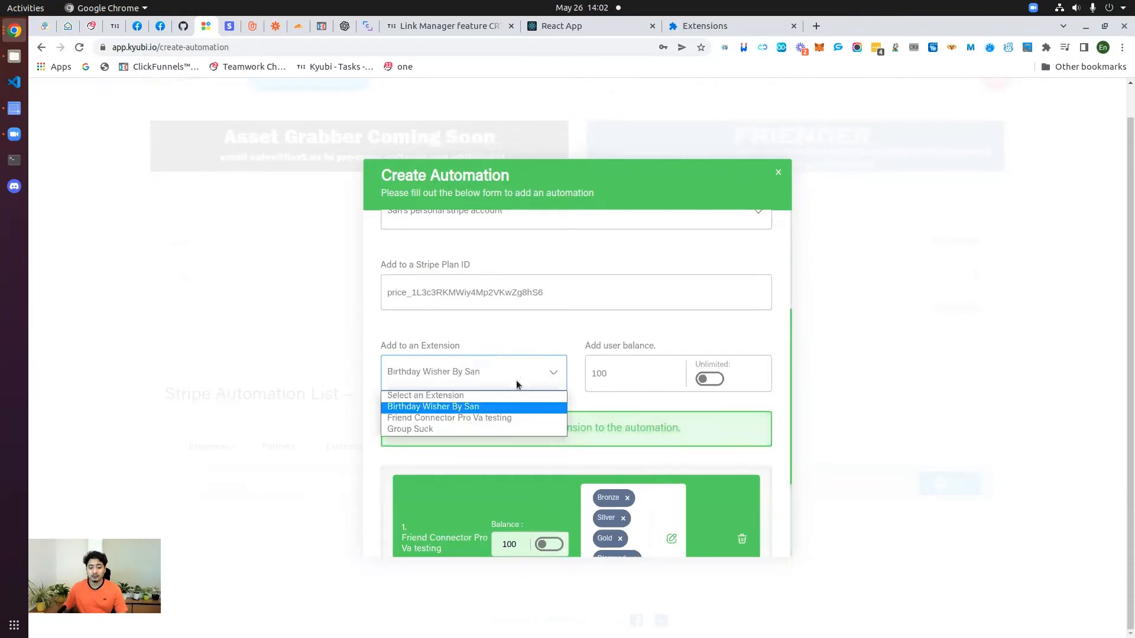
pyautogui.click(481, 417)
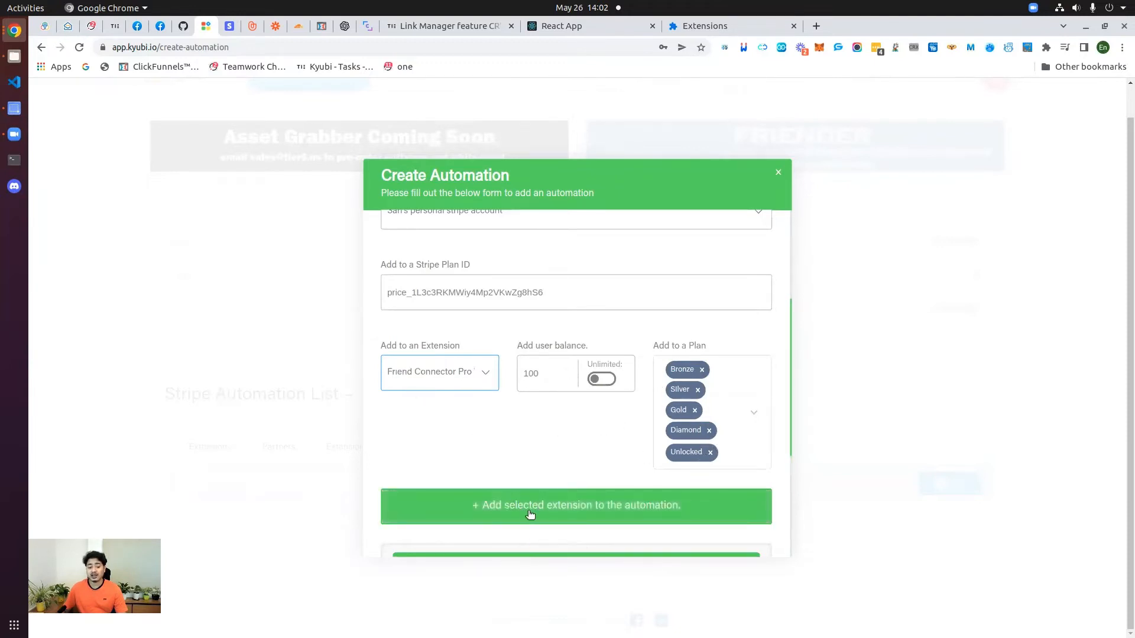
# Step: Add Birthday Wisher By San as a second extension card
pyautogui.click(650, 511)
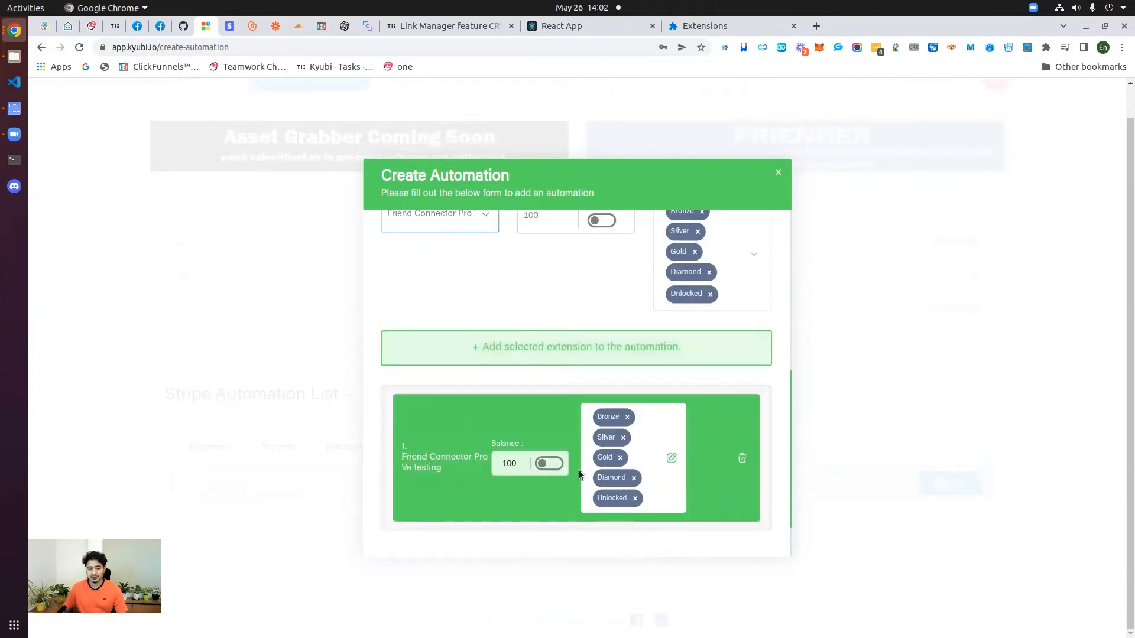
pyautogui.scroll(3, 561, 467)
pyautogui.scroll(-1, 502, 462)
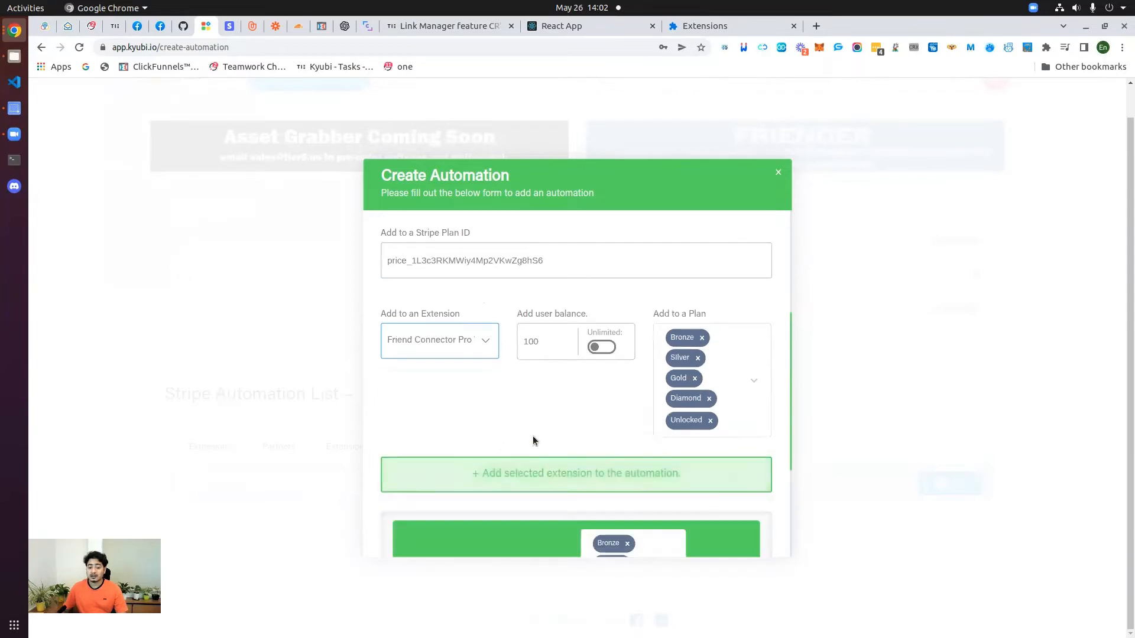
pyautogui.scroll(-5, 533, 435)
pyautogui.scroll(5, 542, 536)
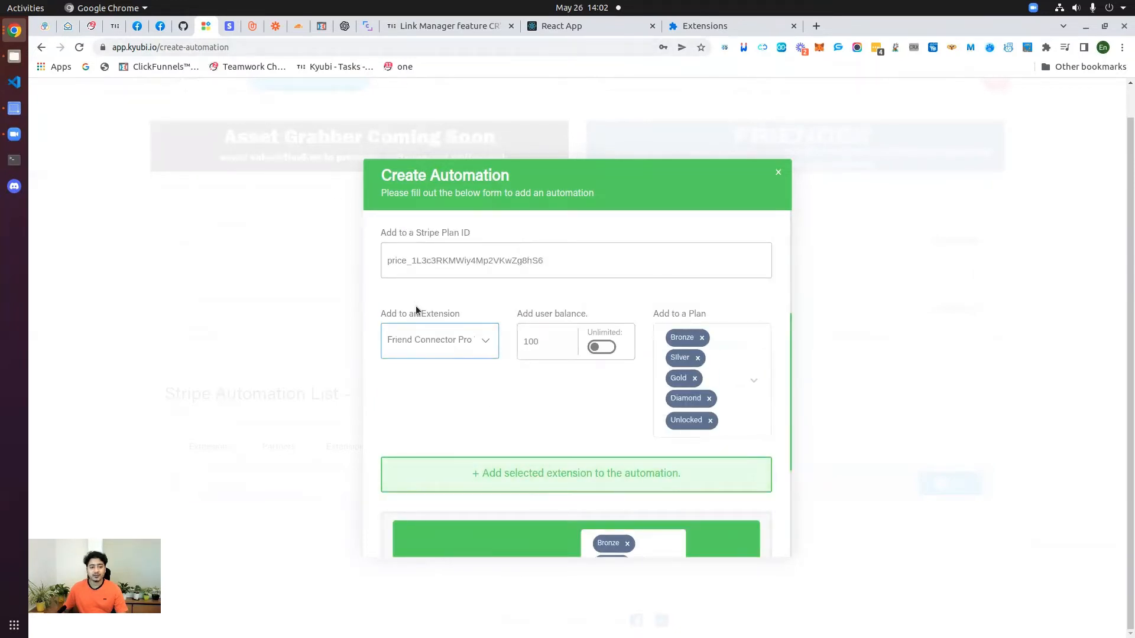
pyautogui.click(445, 340)
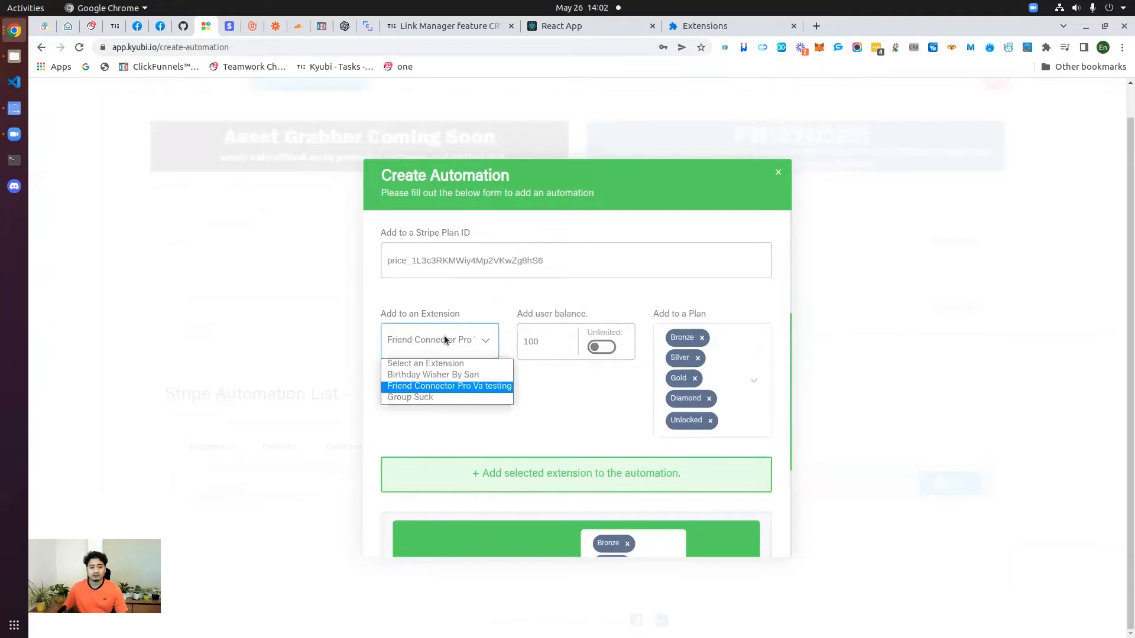
pyautogui.click(436, 377)
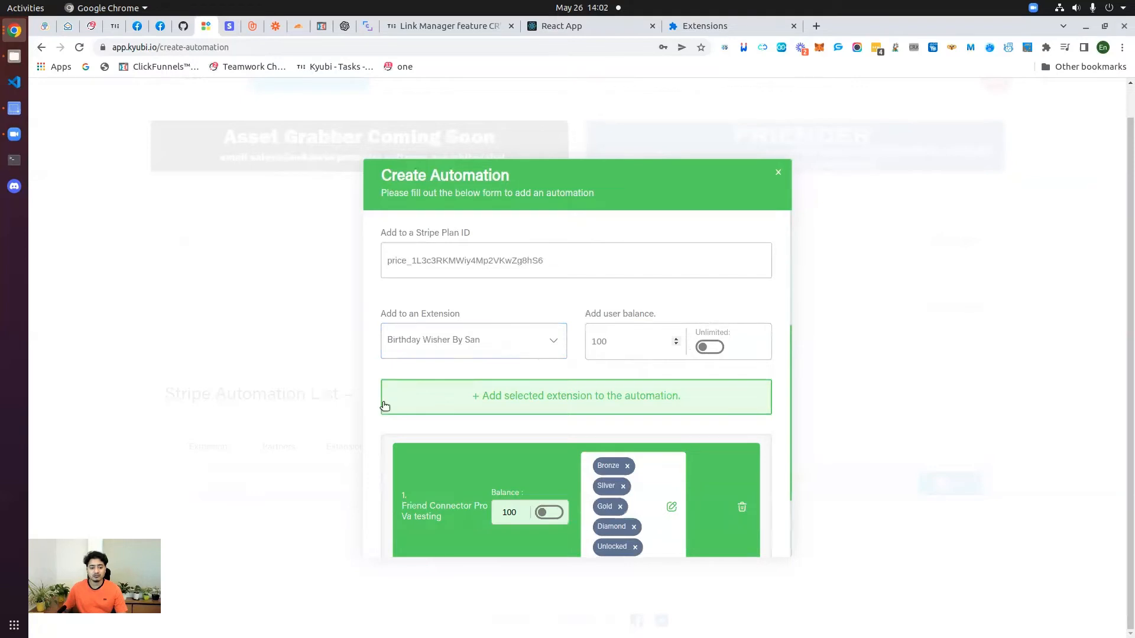
pyautogui.click(596, 407)
pyautogui.scroll(-3, 588, 473)
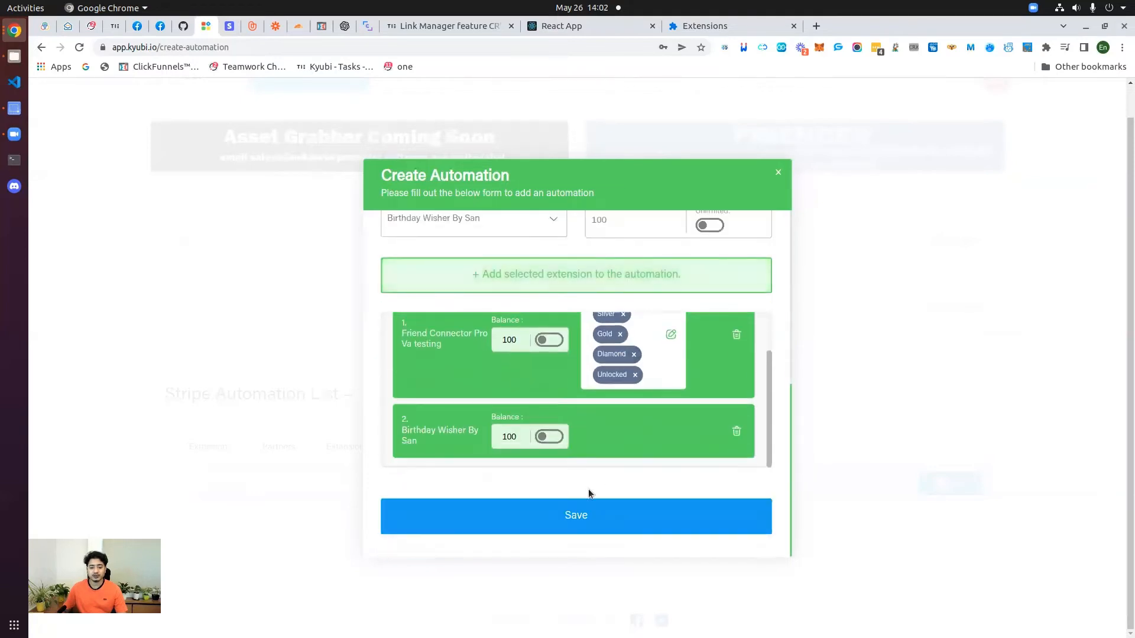
pyautogui.scroll(1, 594, 438)
pyautogui.scroll(-1, 644, 427)
# Step: Delete the Birthday Wisher By San card and save the automation
pyautogui.click(737, 433)
pyautogui.scroll(4, 553, 400)
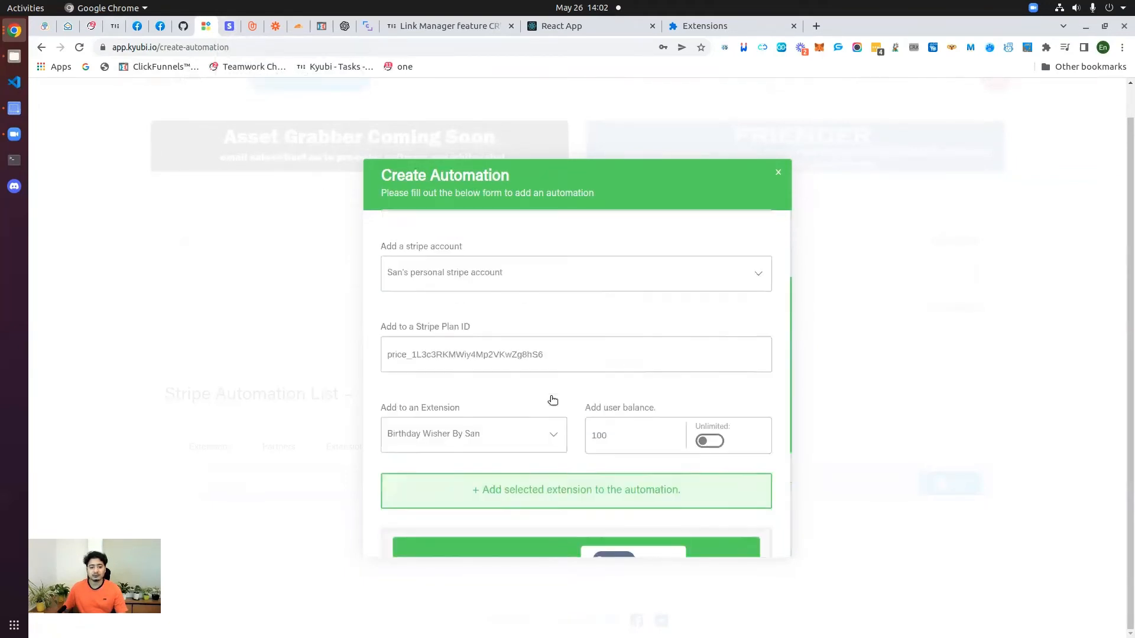
pyautogui.scroll(-4, 547, 424)
pyautogui.click(545, 509)
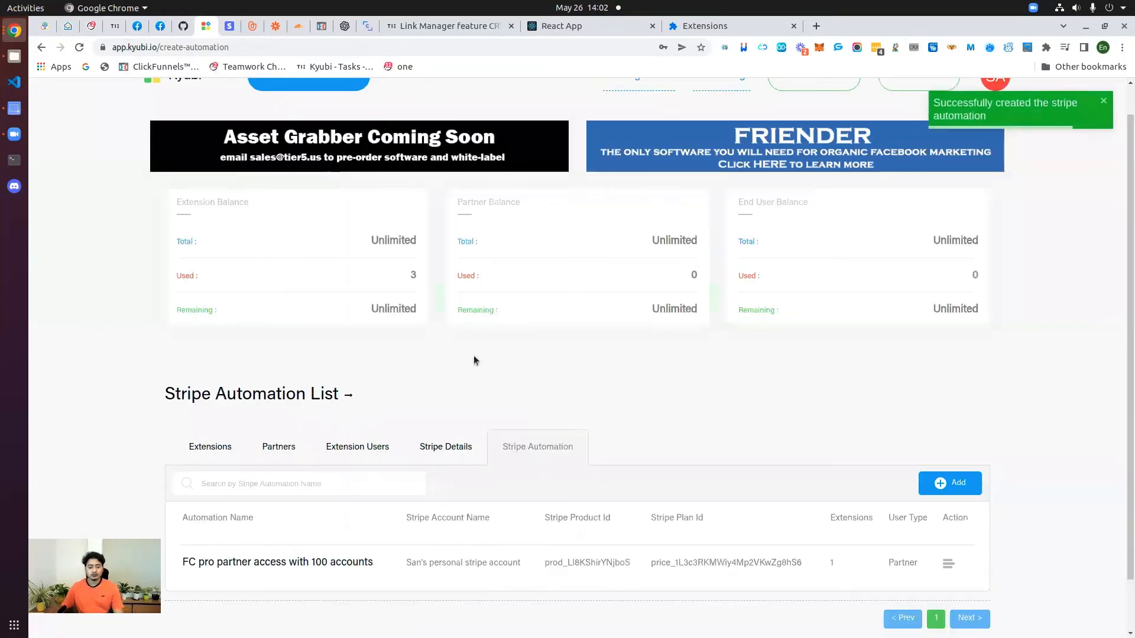
pyautogui.scroll(-1, 464, 390)
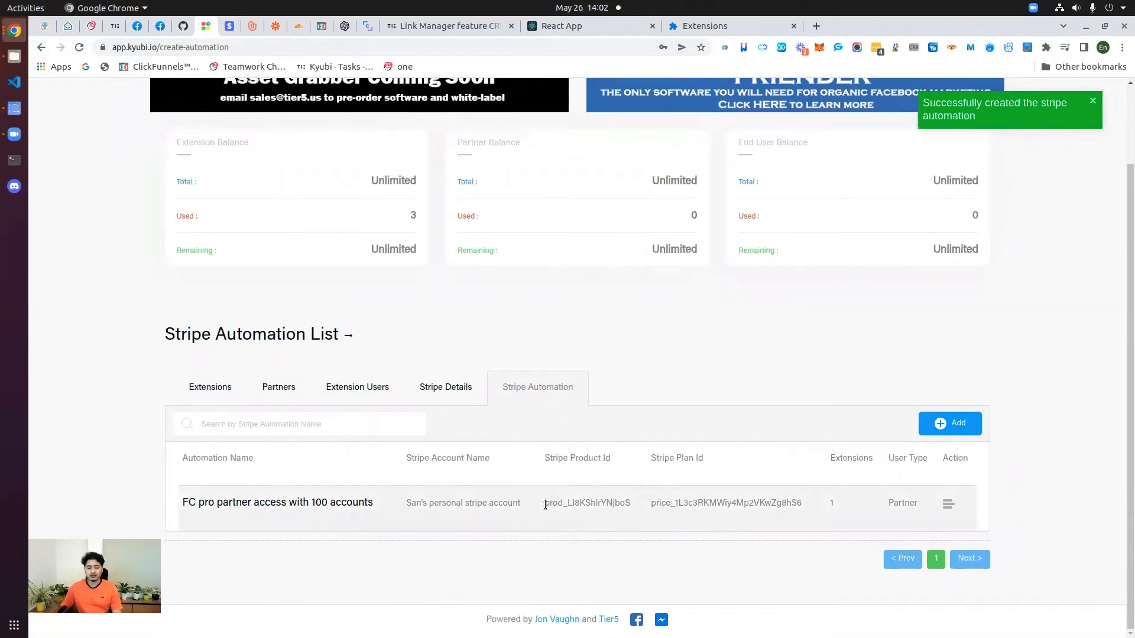
pyautogui.doubleClick(625, 503)
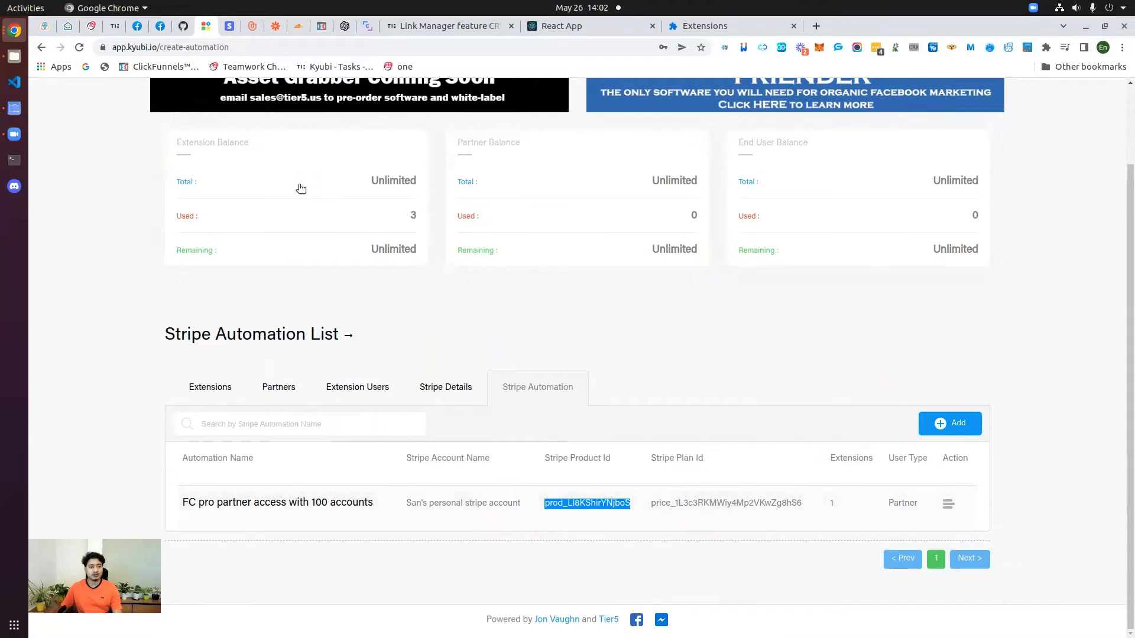
pyautogui.click(230, 26)
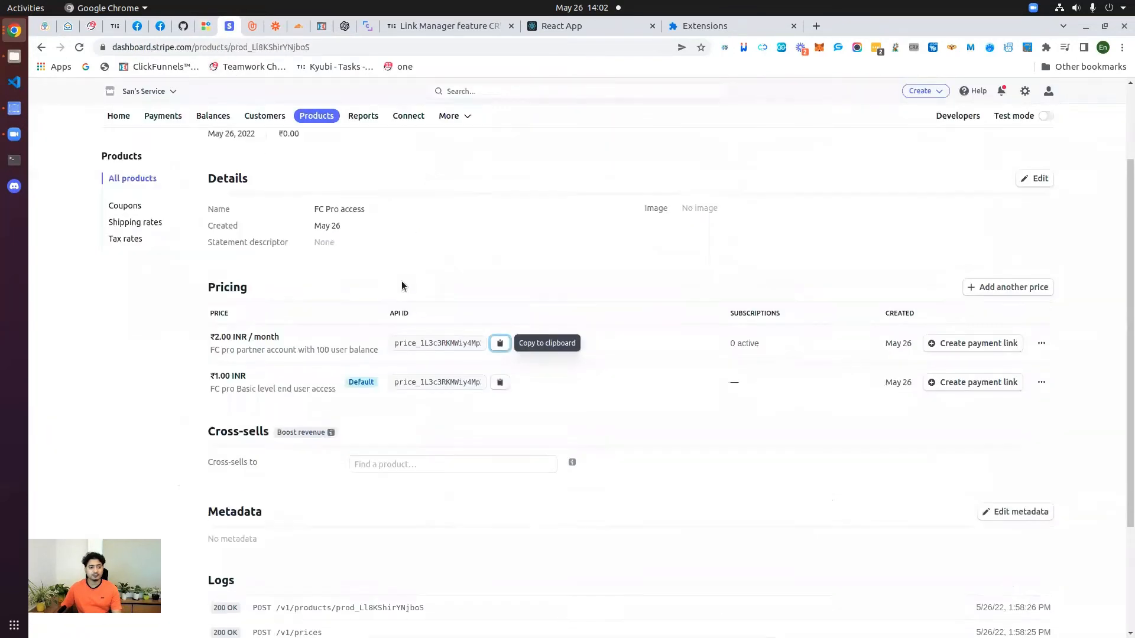
pyautogui.scroll(3, 402, 281)
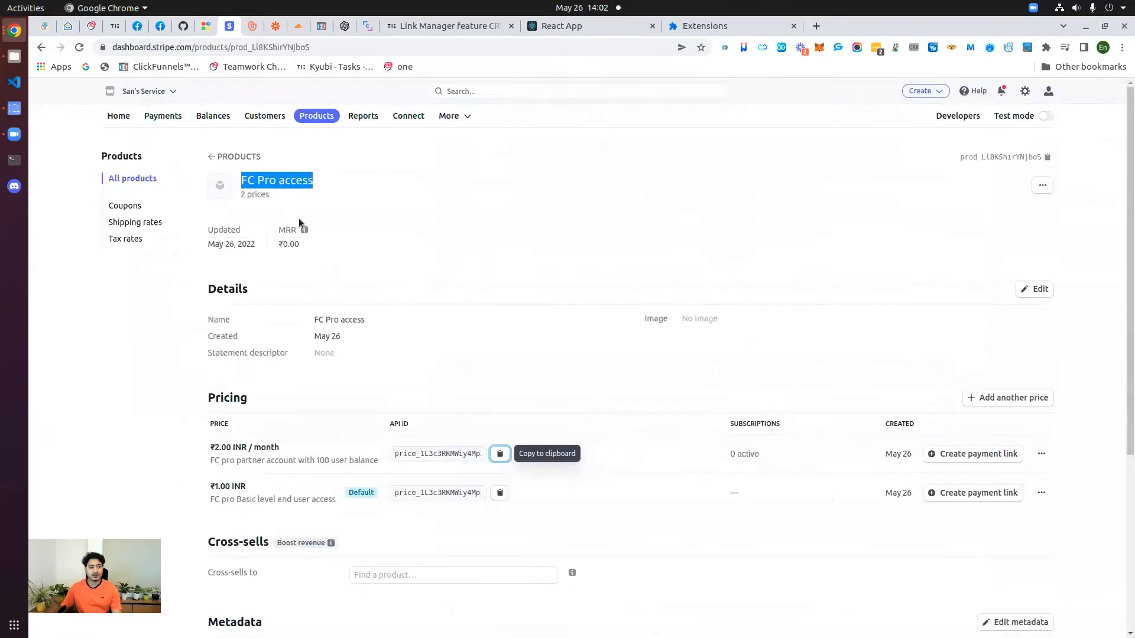
pyautogui.click(248, 184)
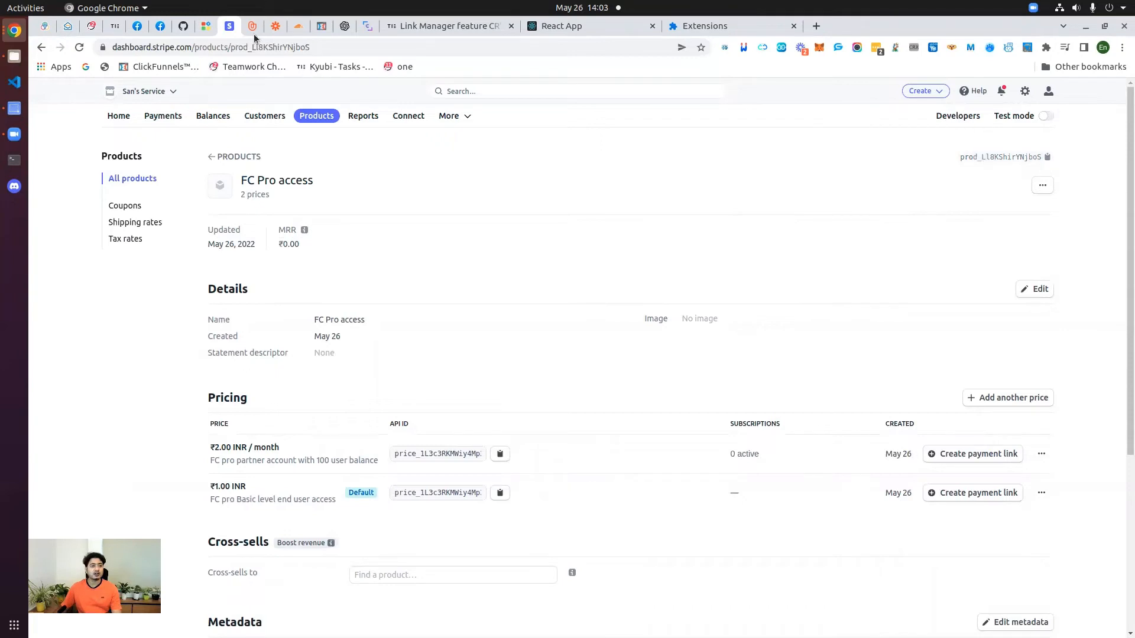
pyautogui.click(206, 26)
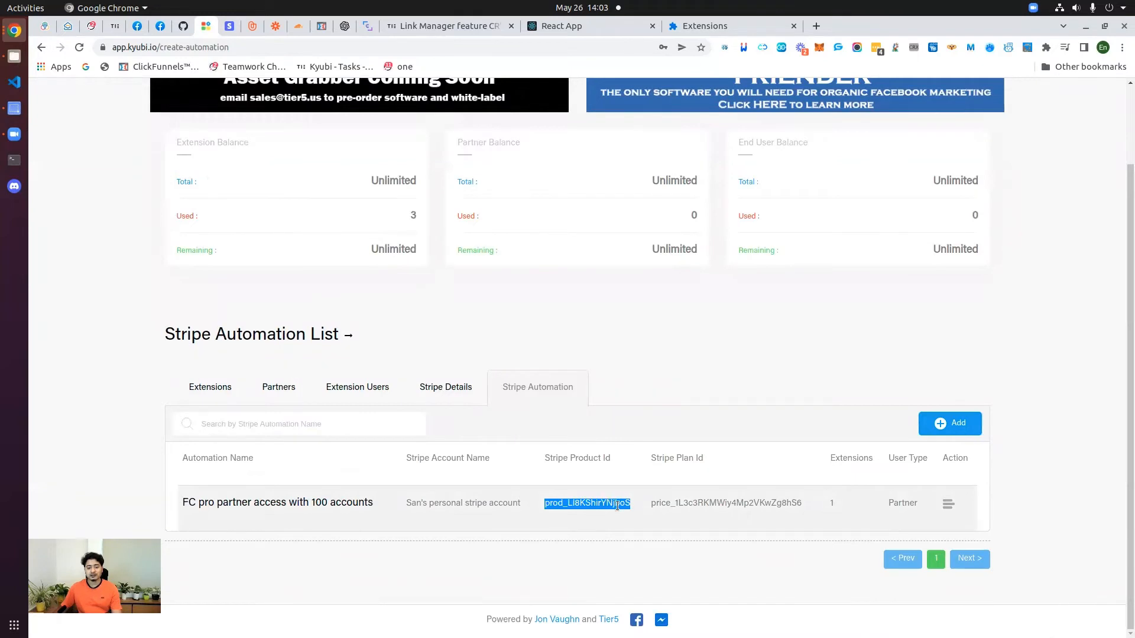
pyautogui.click(600, 524)
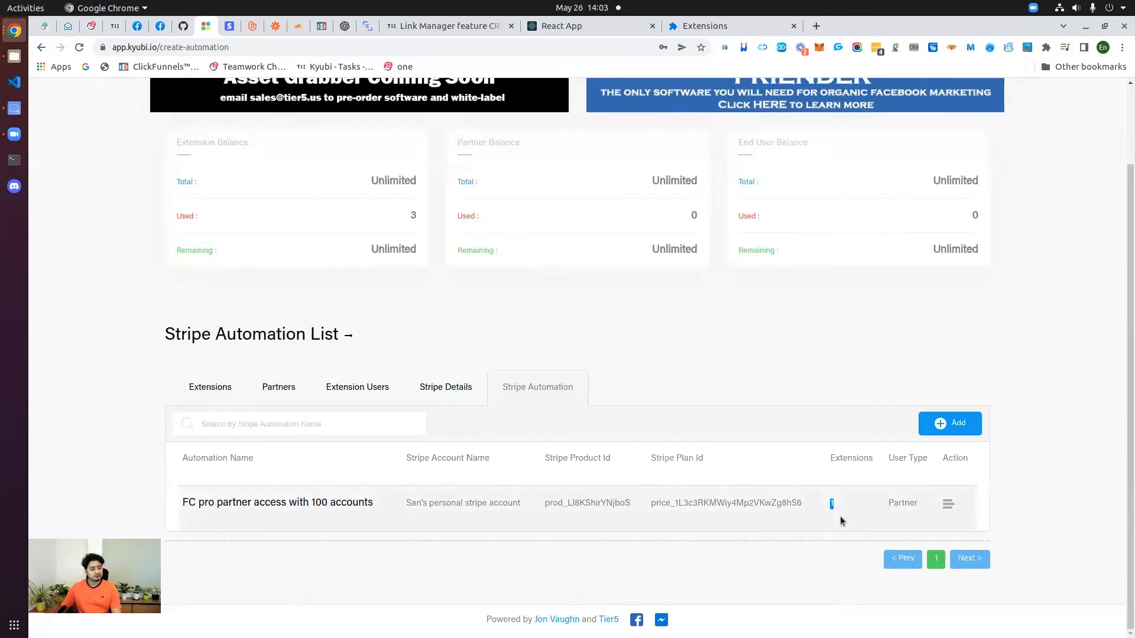
pyautogui.moveTo(885, 504); pyautogui.dragTo(919, 504)
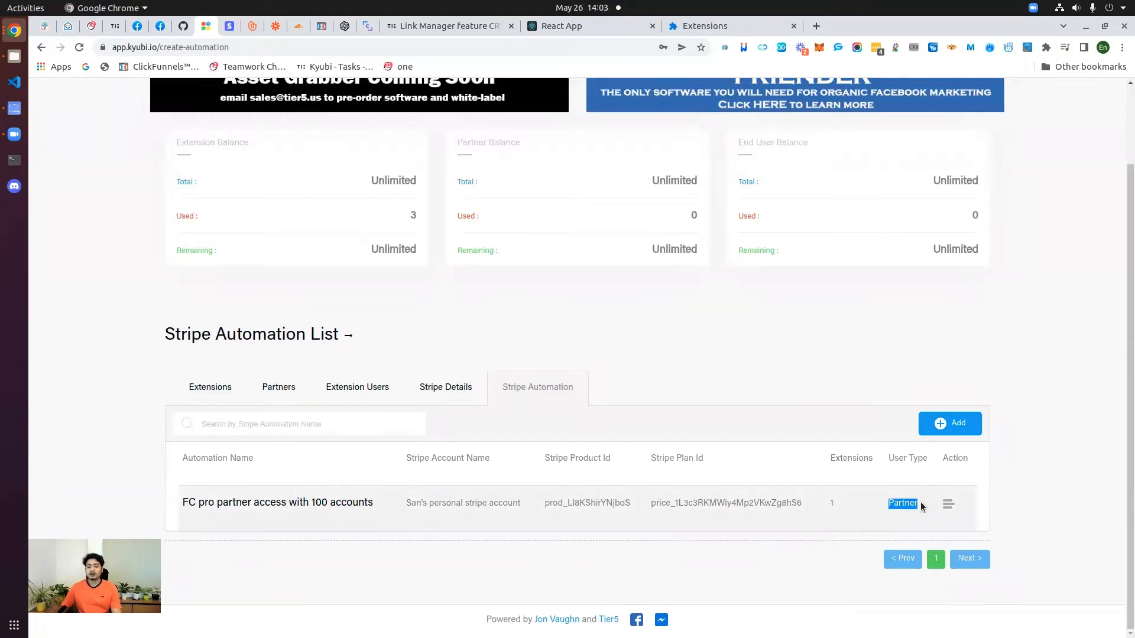
pyautogui.click(885, 524)
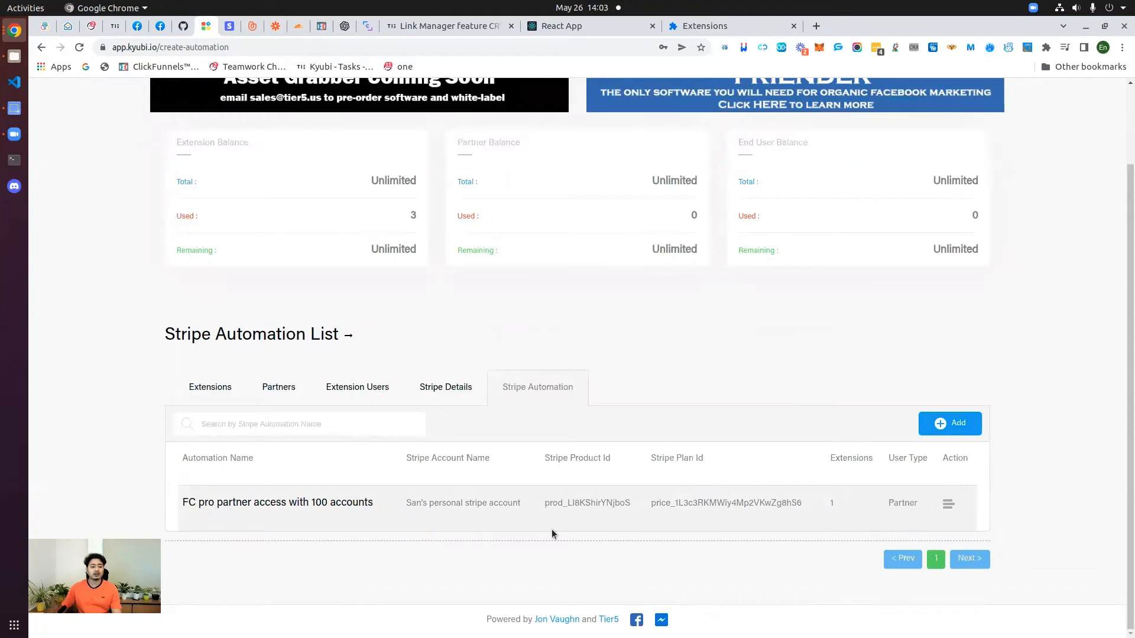
# Step: Start an automation named 'FC pro end user account with basic plan' using the personal Stripe account
pyautogui.click(943, 425)
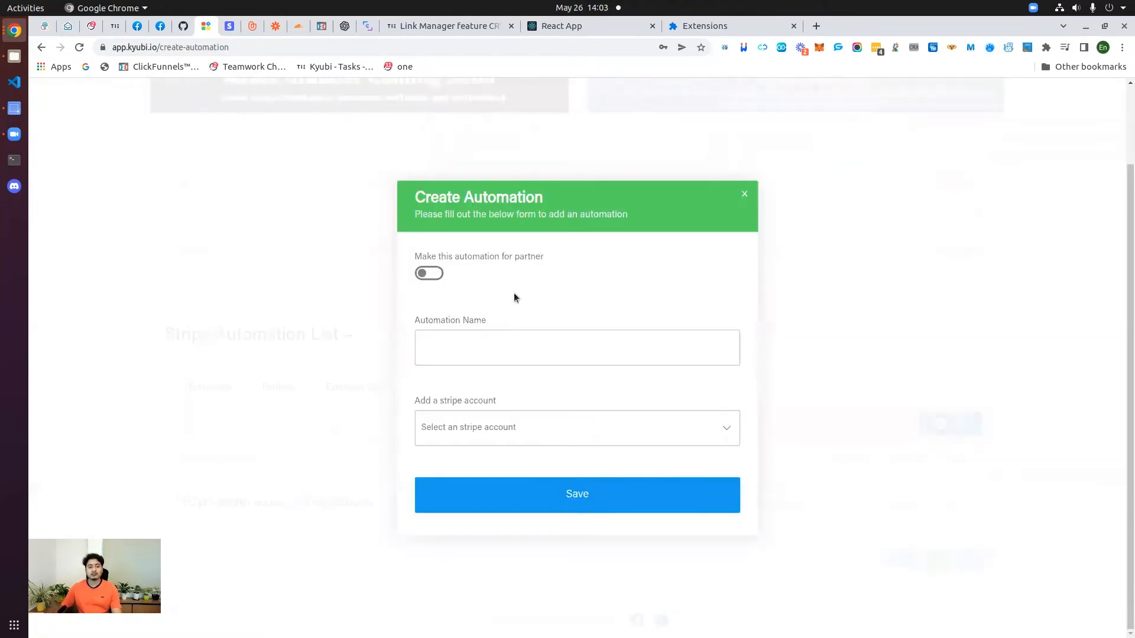
pyautogui.write('P')
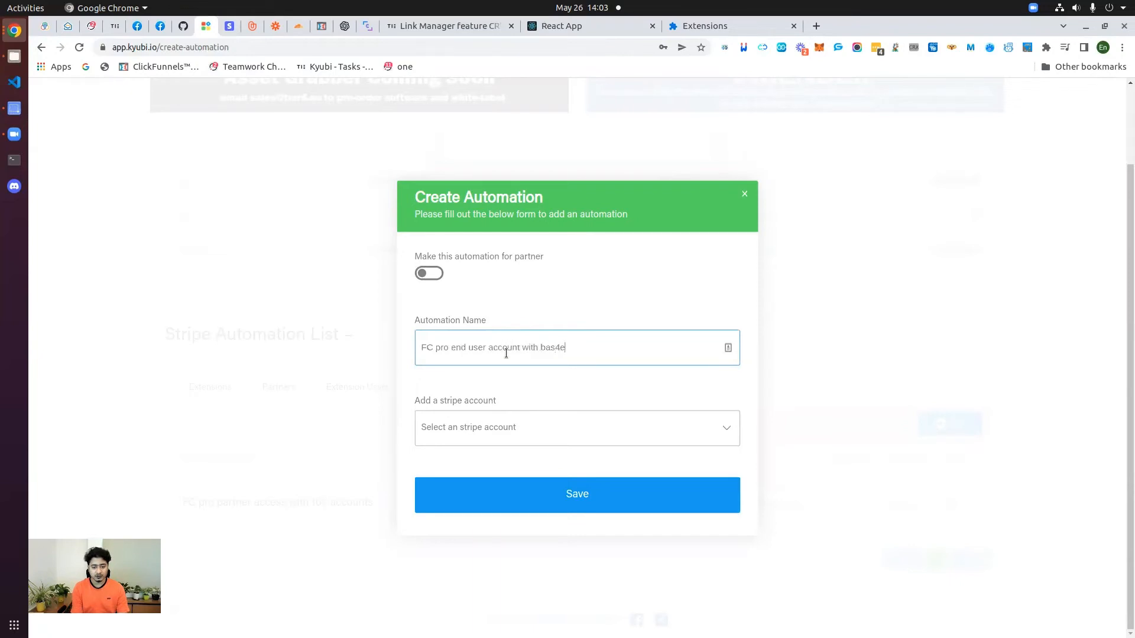
pyautogui.write('n')
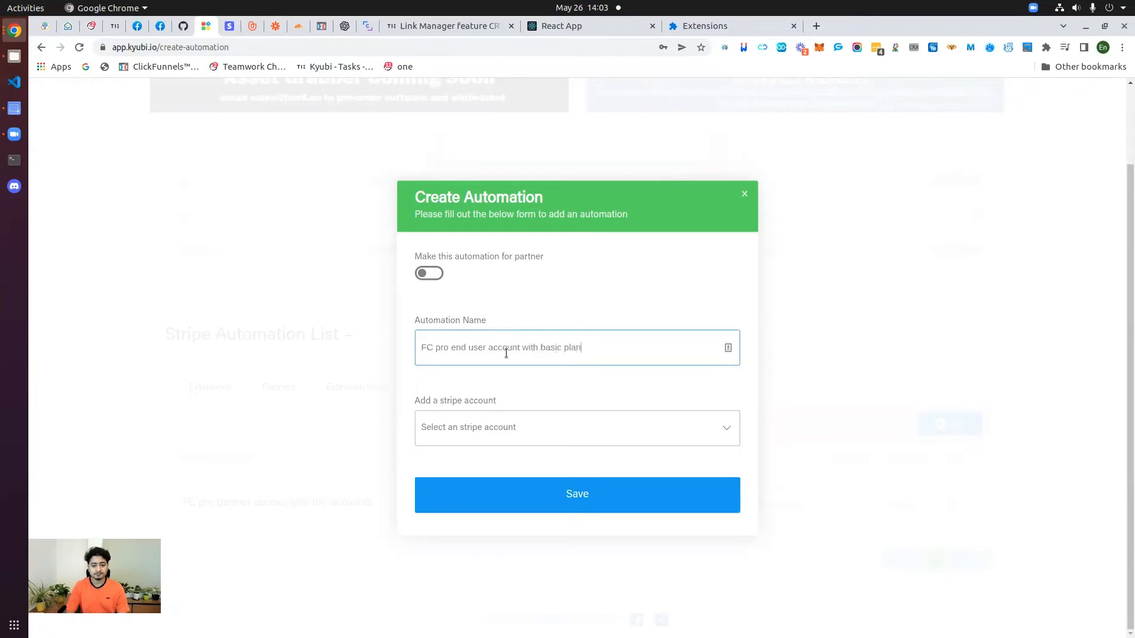
pyautogui.click(512, 433)
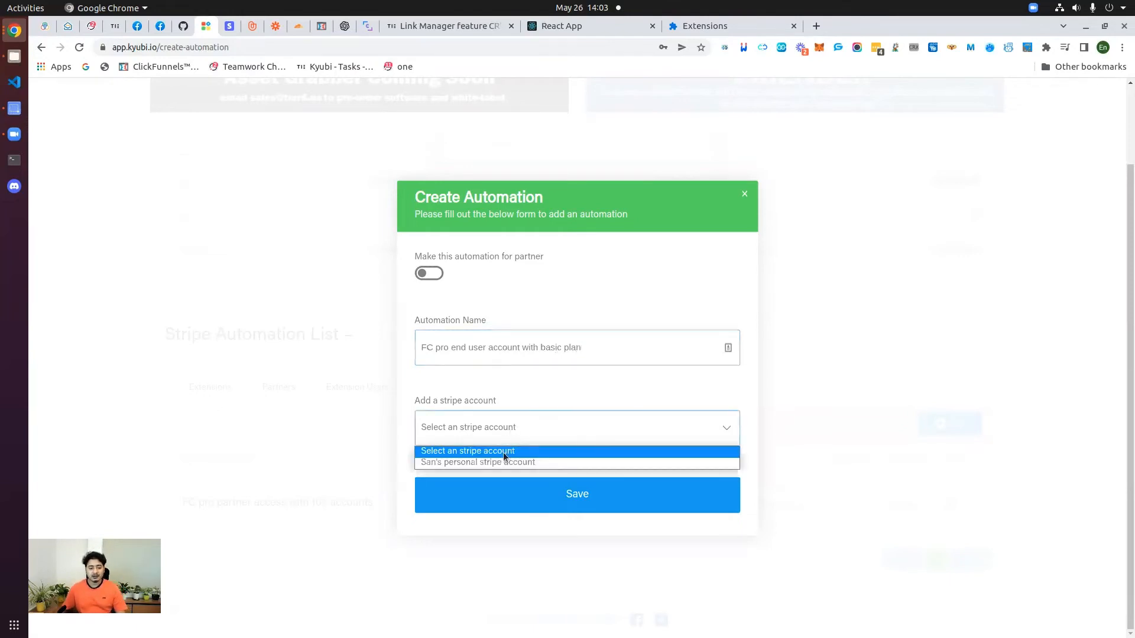
pyautogui.click(495, 463)
pyautogui.scroll(-1, 525, 431)
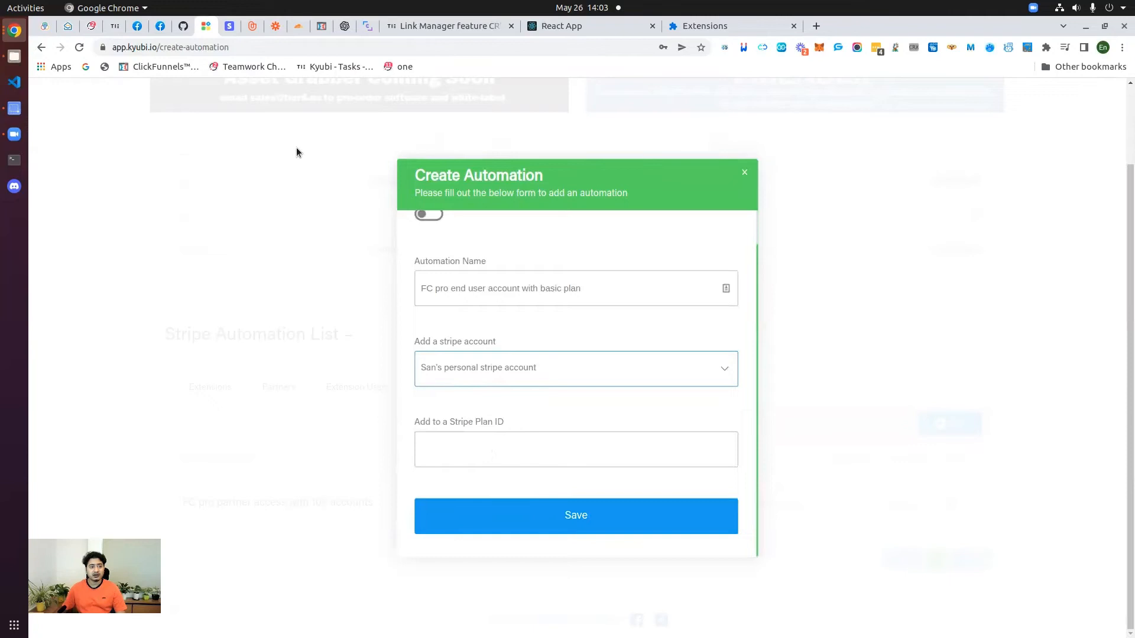
# Step: Paste the basic-level price ID price_1L3c3RKMWiy4Mp2VzwE6csrS from Stripe into Stripe Plan ID
pyautogui.click(229, 26)
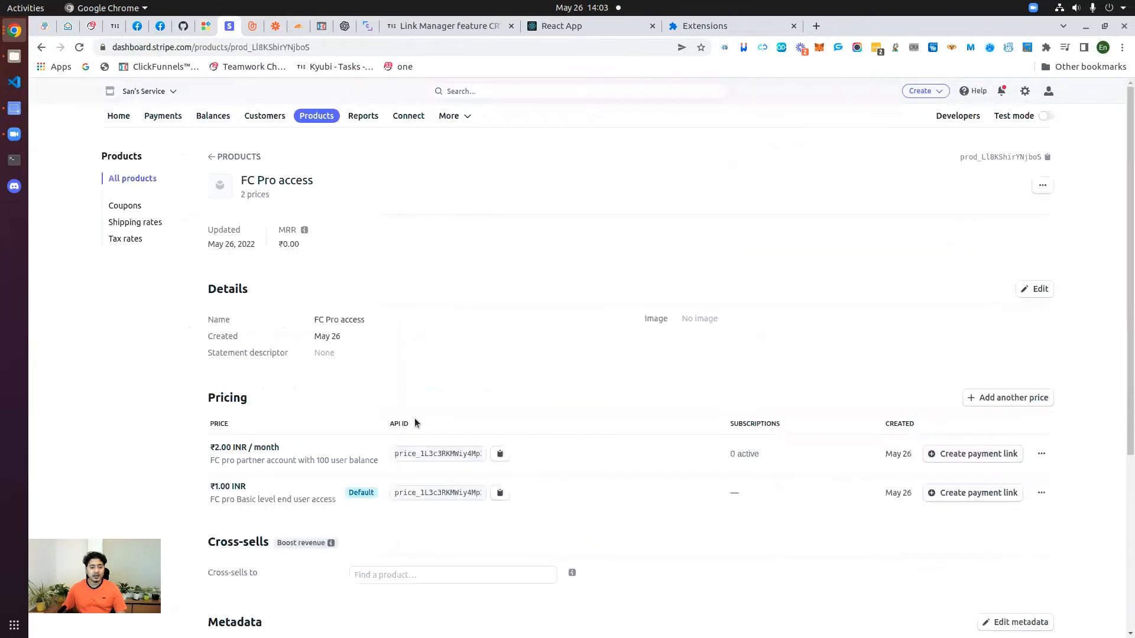
pyautogui.click(501, 494)
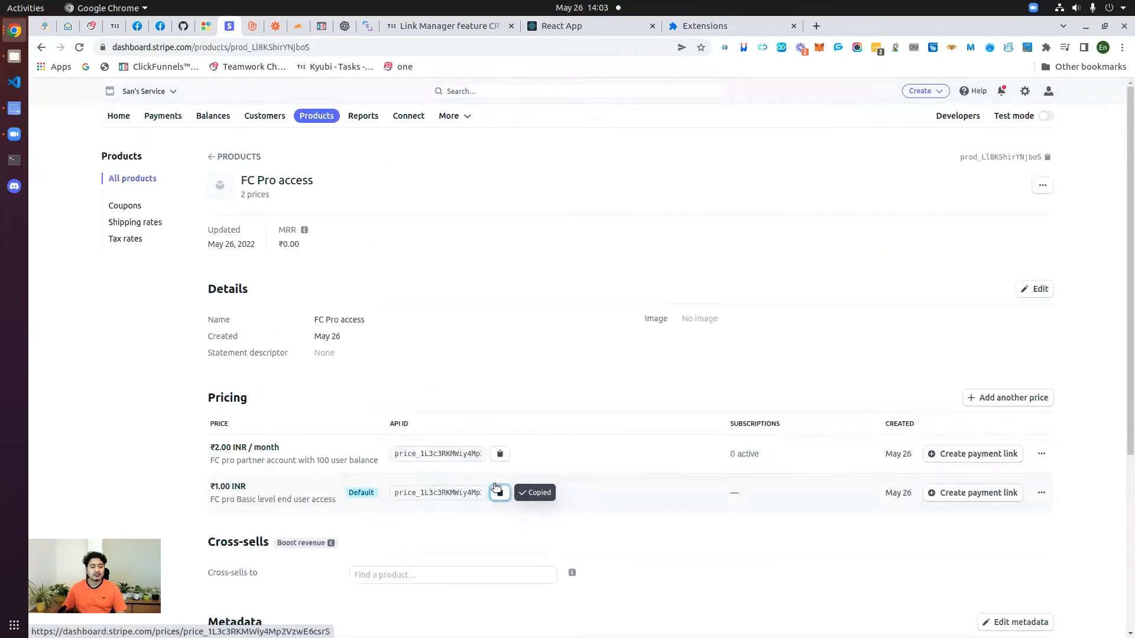
pyautogui.click(204, 28)
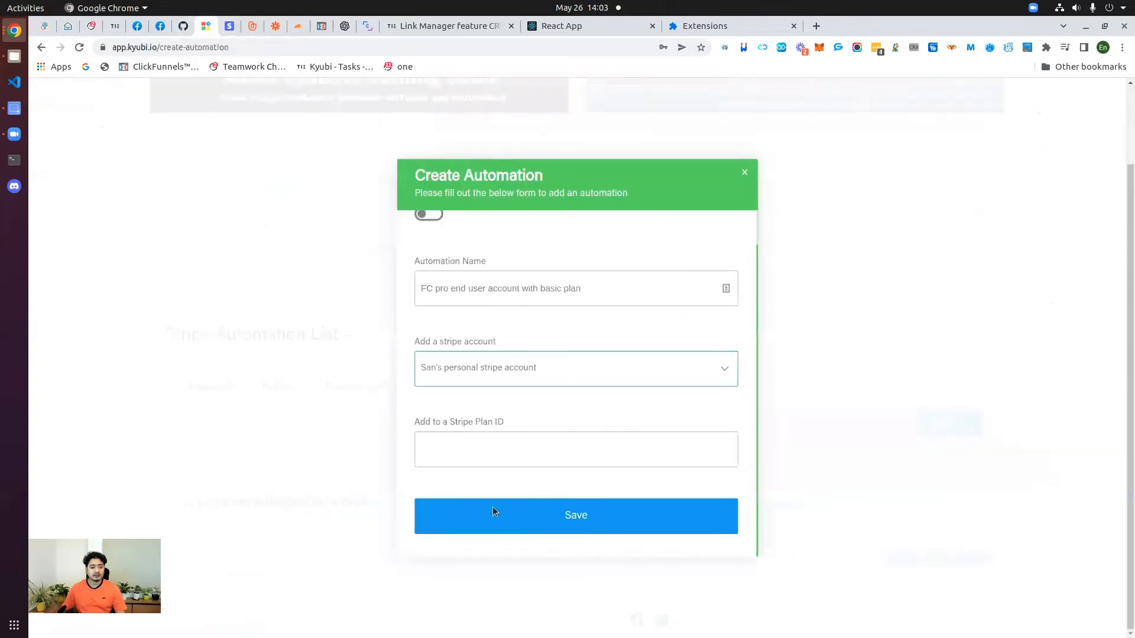
pyautogui.click(482, 445)
pyautogui.hotkey('ctrl', 'v')
pyautogui.click(534, 526)
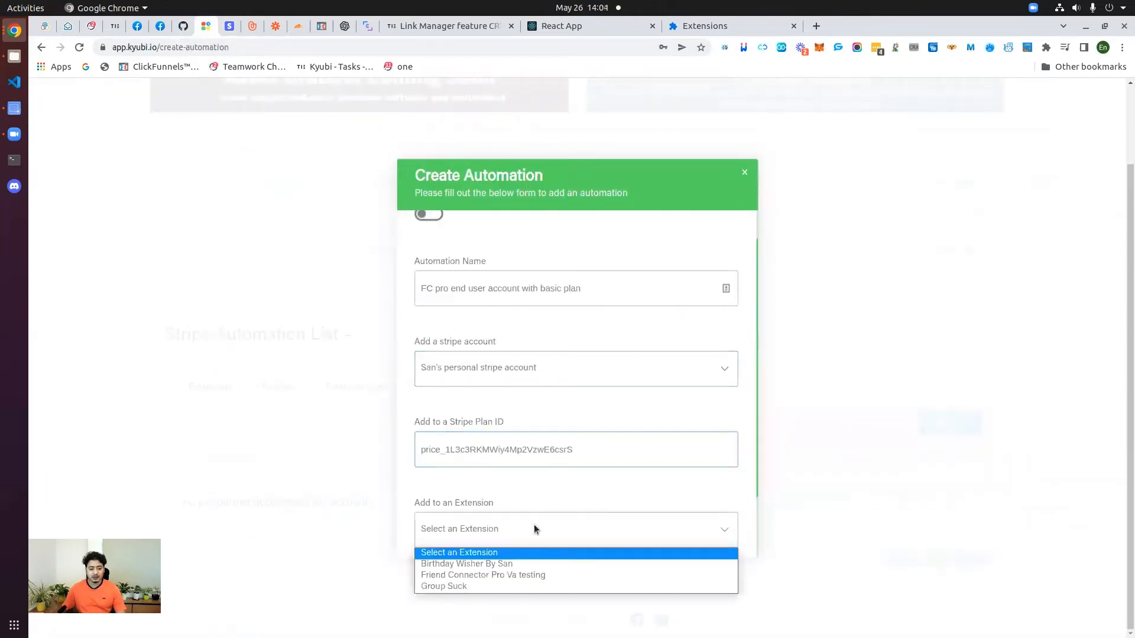
# Step: Attach Friend Connector Pro Va testing with the Bronze plan to the automation
pyautogui.scroll(-2, 534, 528)
pyautogui.click(499, 453)
pyautogui.click(487, 492)
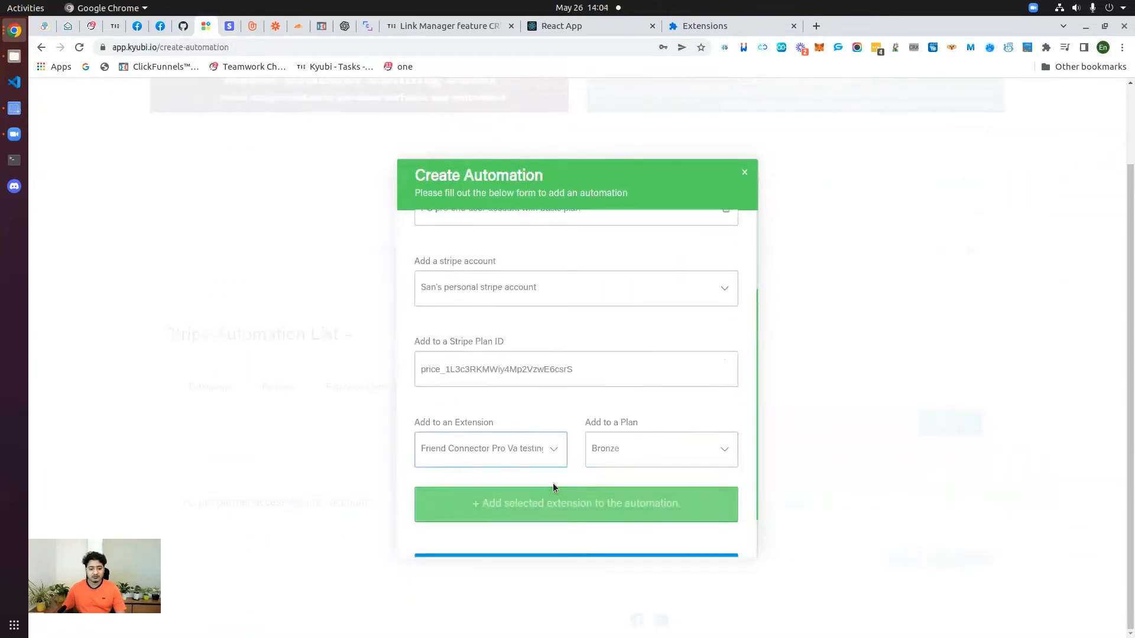
pyautogui.scroll(-1, 591, 438)
pyautogui.click(653, 390)
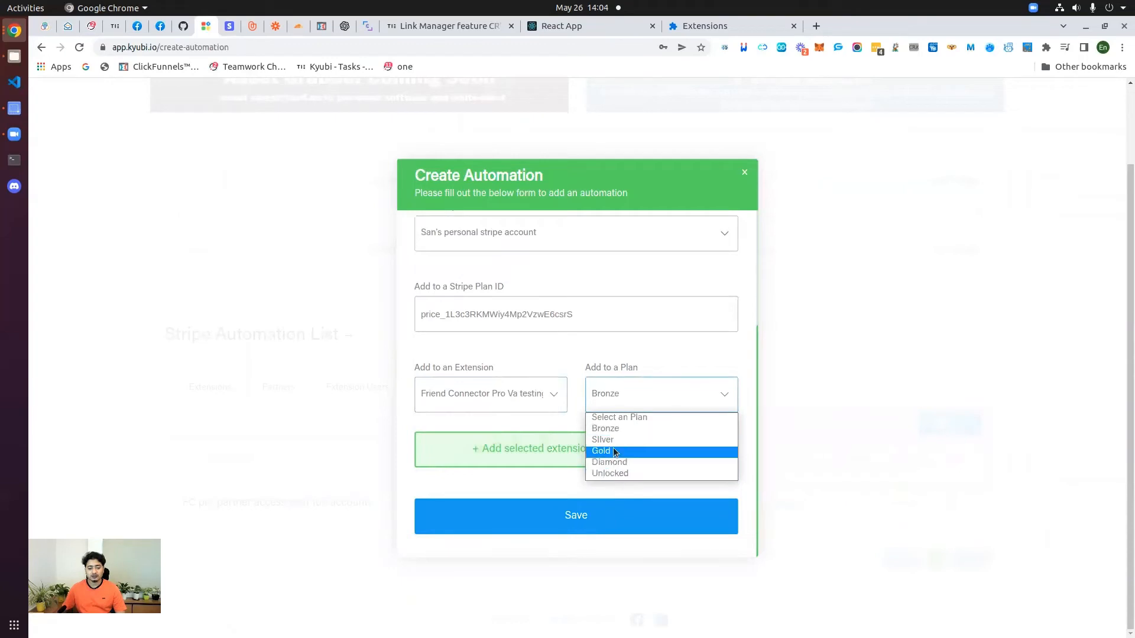
pyautogui.click(601, 428)
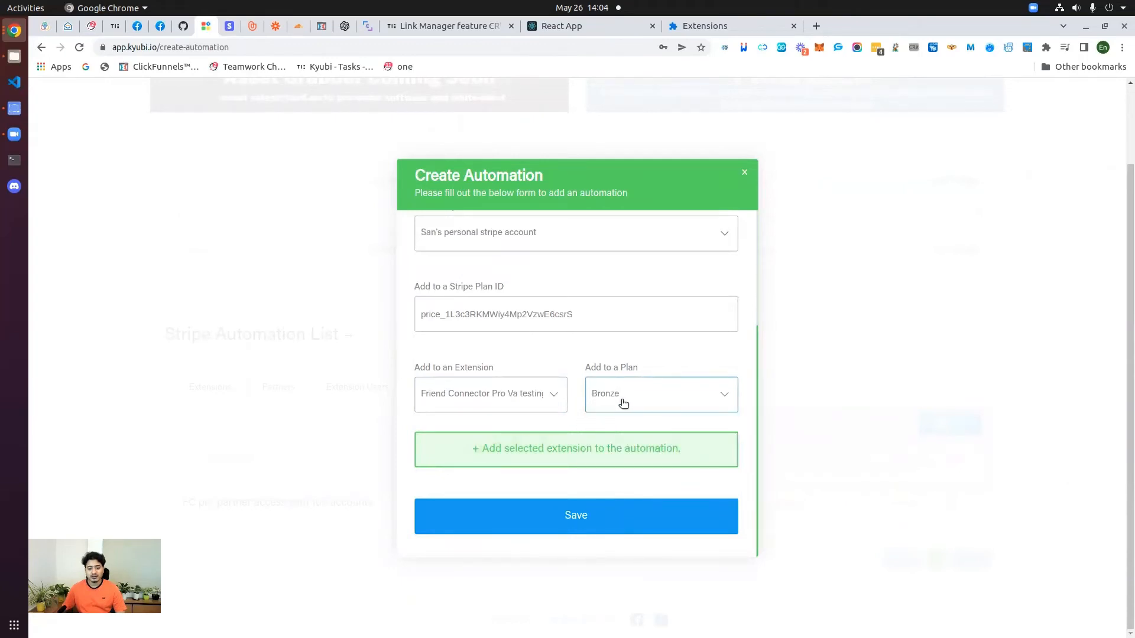
pyautogui.scroll(2, 511, 263)
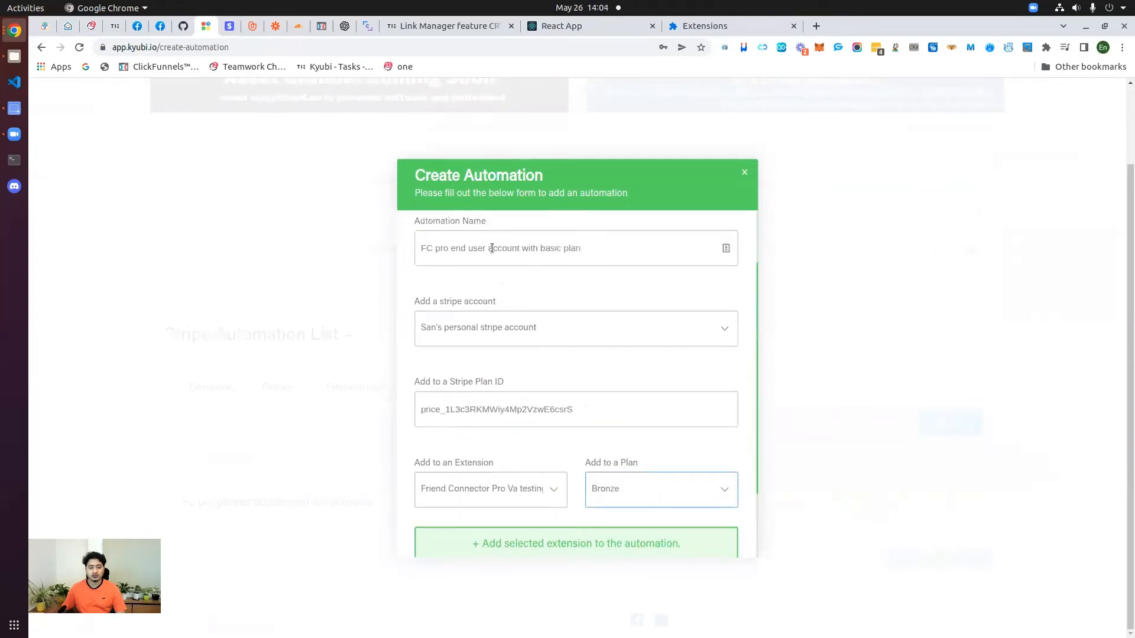
pyautogui.scroll(-2, 592, 400)
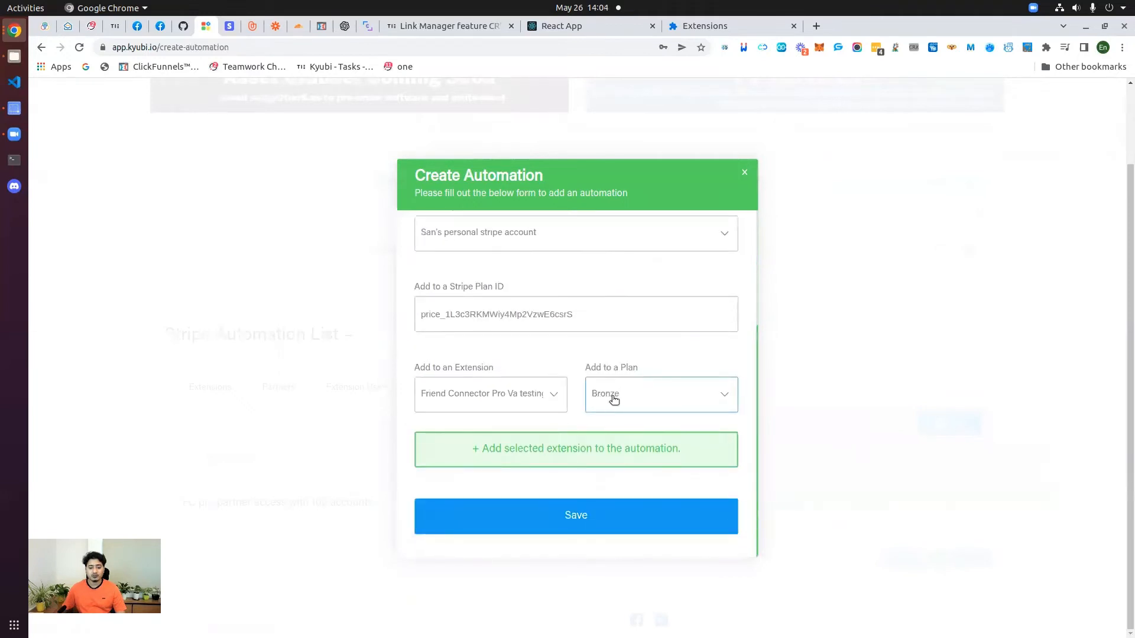
pyautogui.click(547, 455)
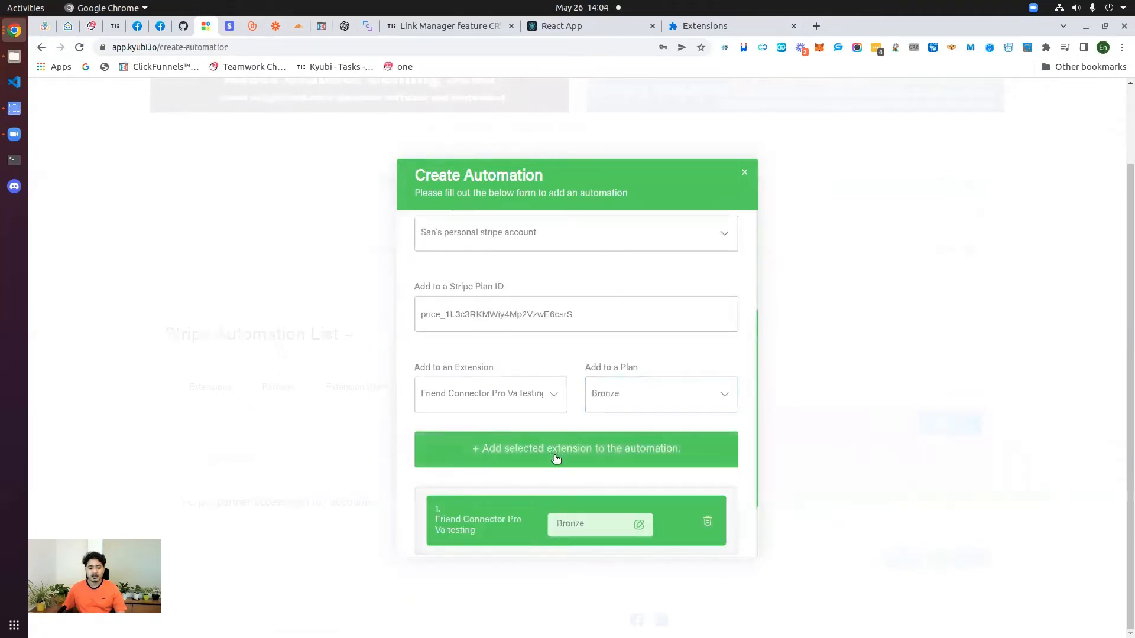
pyautogui.scroll(-2, 591, 466)
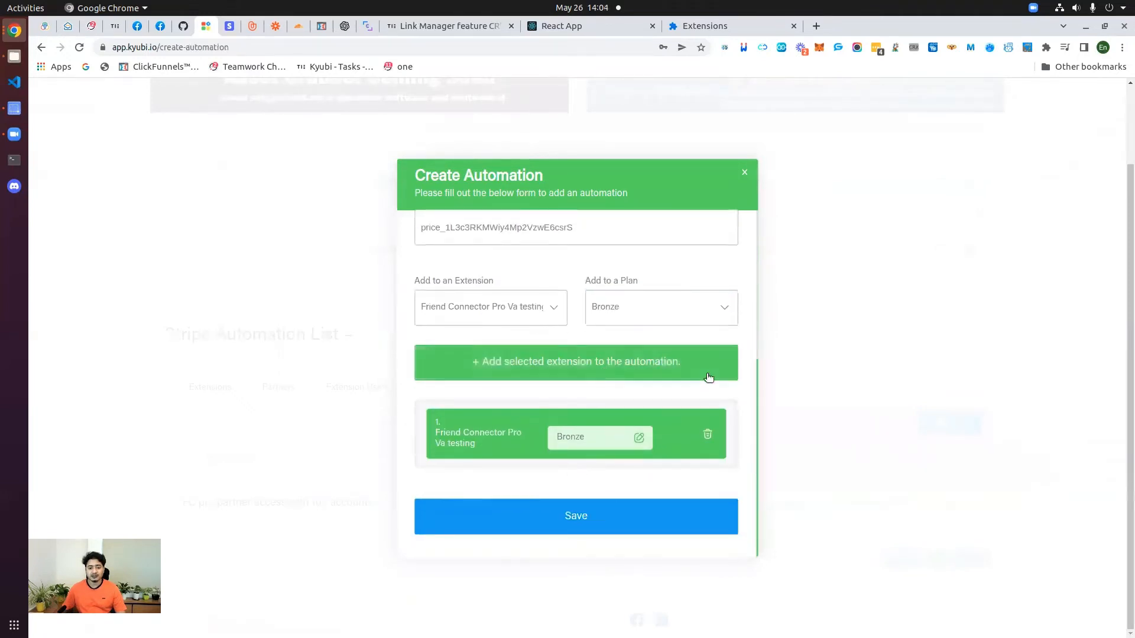
# Step: Attempt to save; Kyubi rejects it since the price isn't recurring, with the plan still Bronze
pyautogui.click(576, 517)
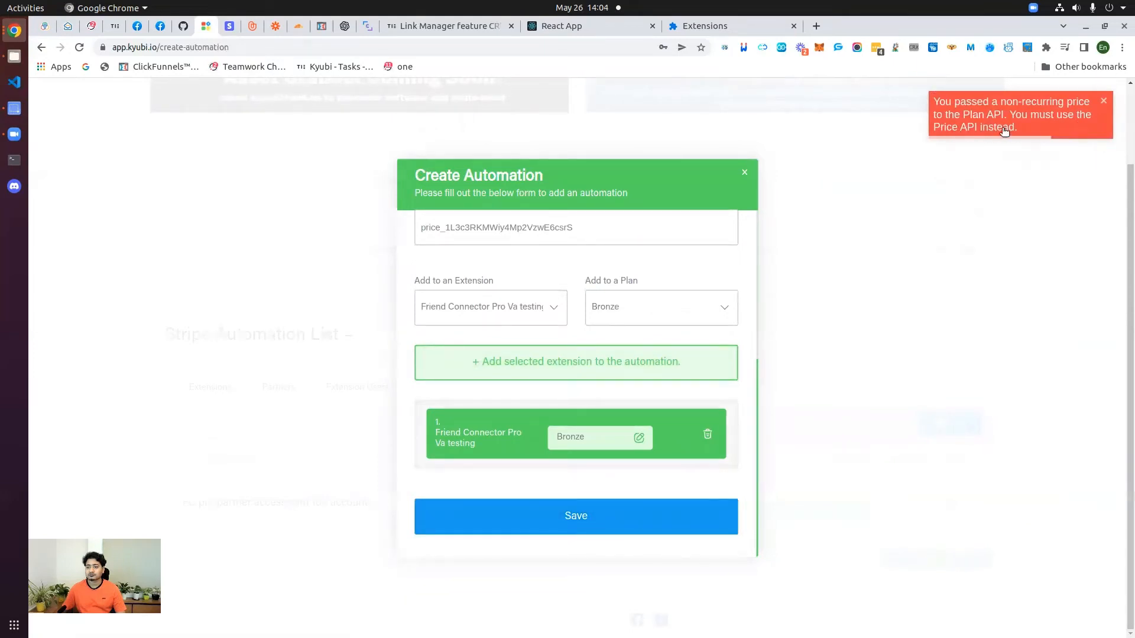
pyautogui.scroll(3, 652, 404)
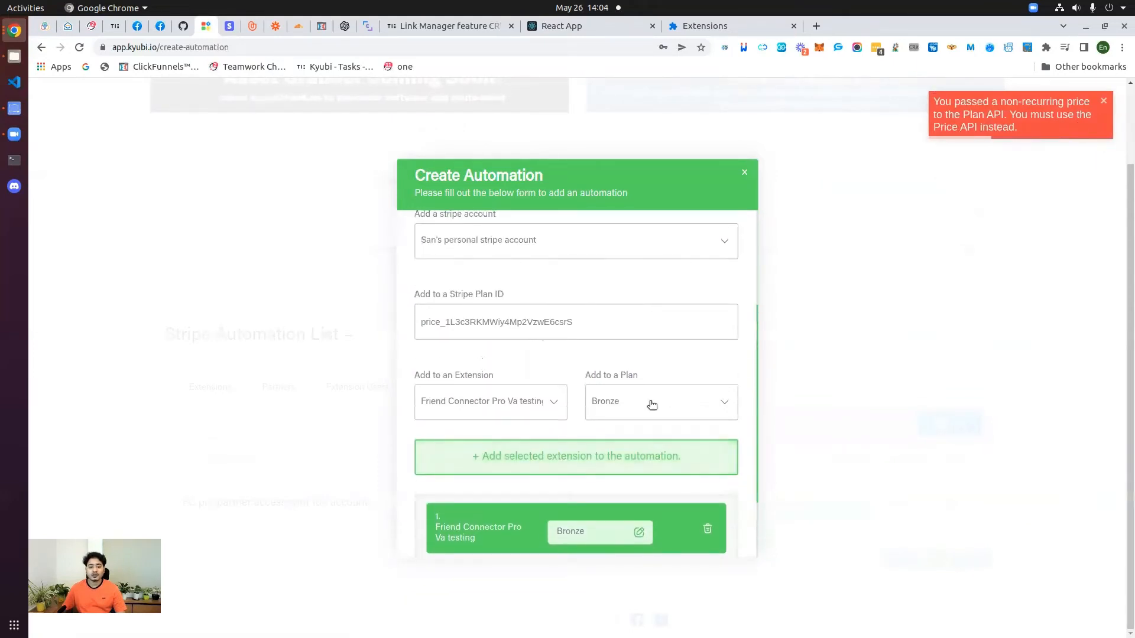
pyautogui.scroll(1, 652, 404)
pyautogui.click(630, 442)
pyautogui.click(628, 442)
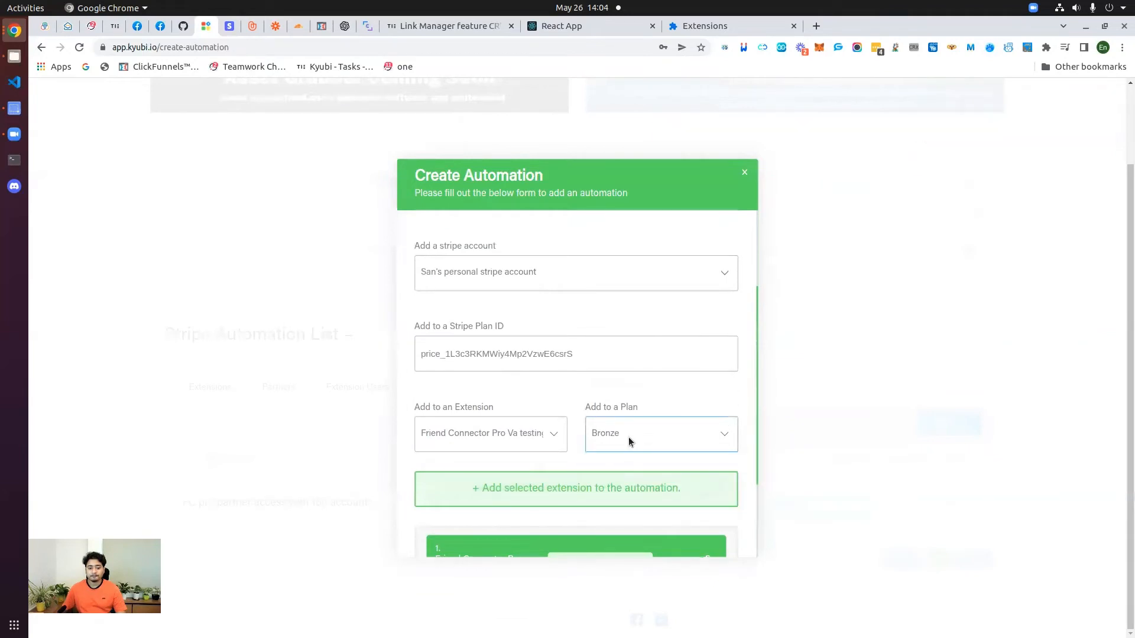
pyautogui.click(629, 441)
pyautogui.click(629, 442)
# Step: Edit the ₹1.00 basic-level price in Stripe to bill monthly as a recurring price
pyautogui.click(230, 26)
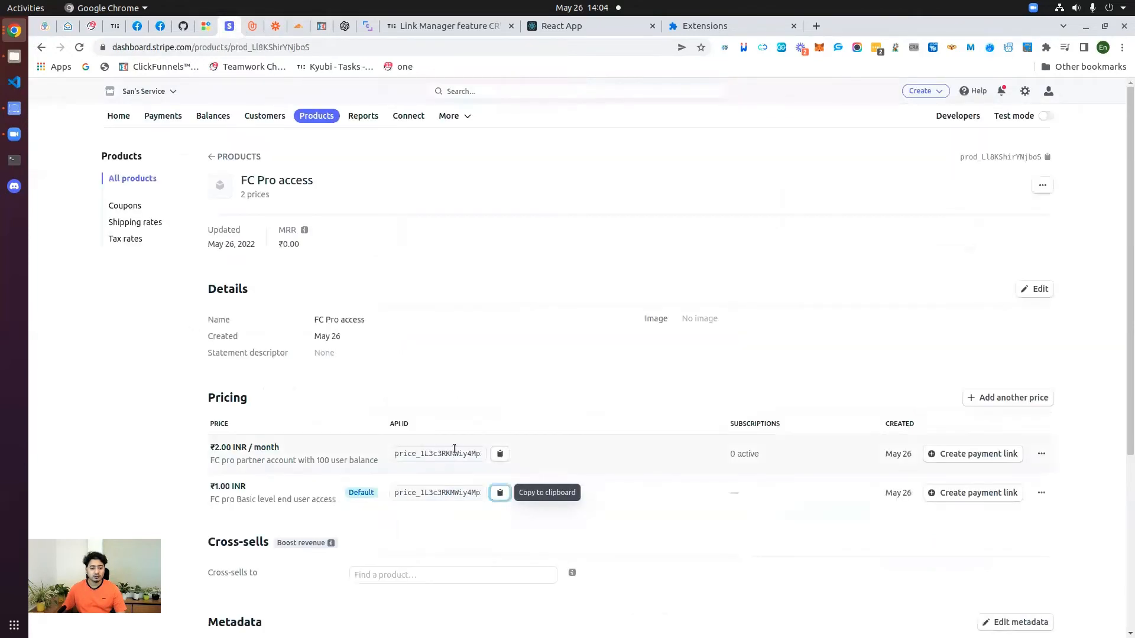
pyautogui.scroll(-3, 565, 449)
pyautogui.click(1042, 367)
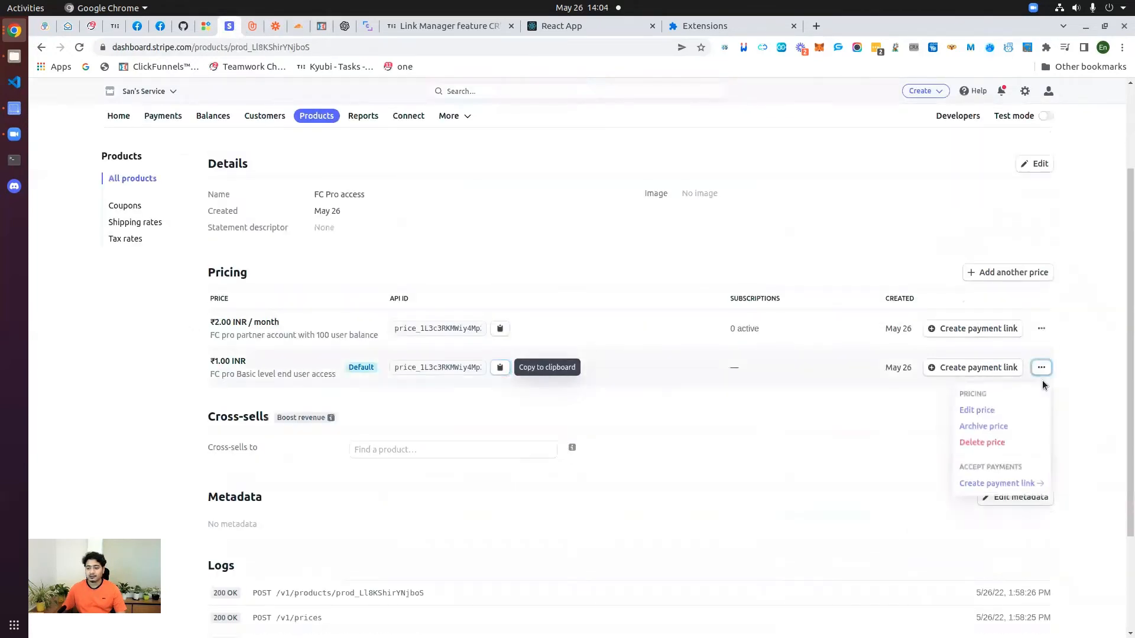
pyautogui.click(977, 409)
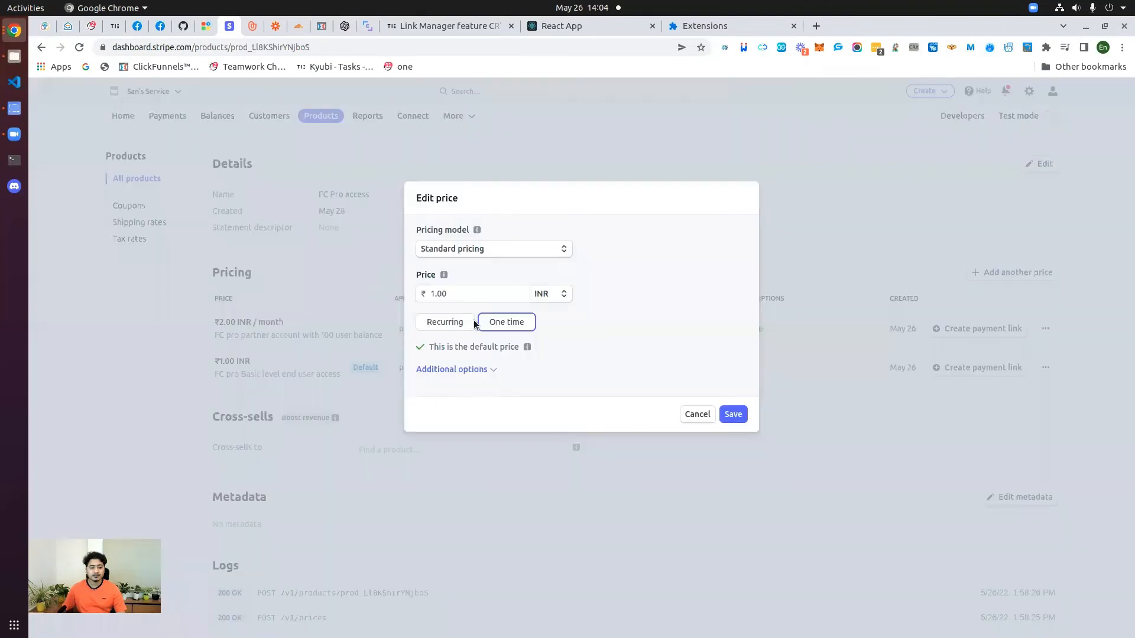
pyautogui.click(459, 322)
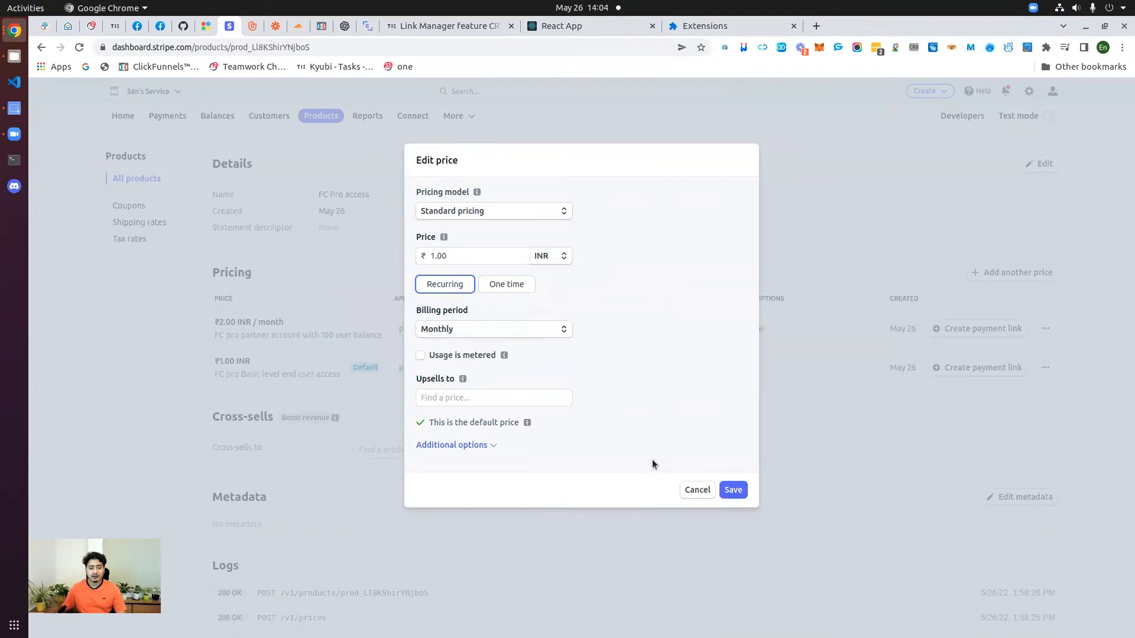
pyautogui.click(734, 491)
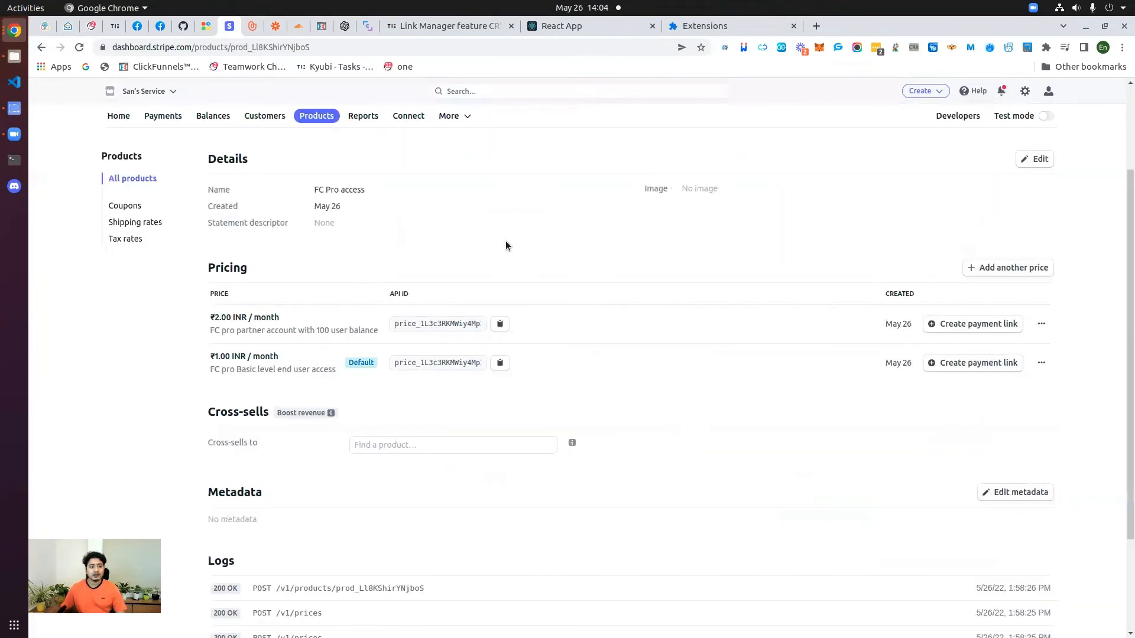
# Step: Save the 'FC pro end user account with basic plan' automation in Kyubi
pyautogui.click(206, 26)
pyautogui.scroll(-2, 585, 378)
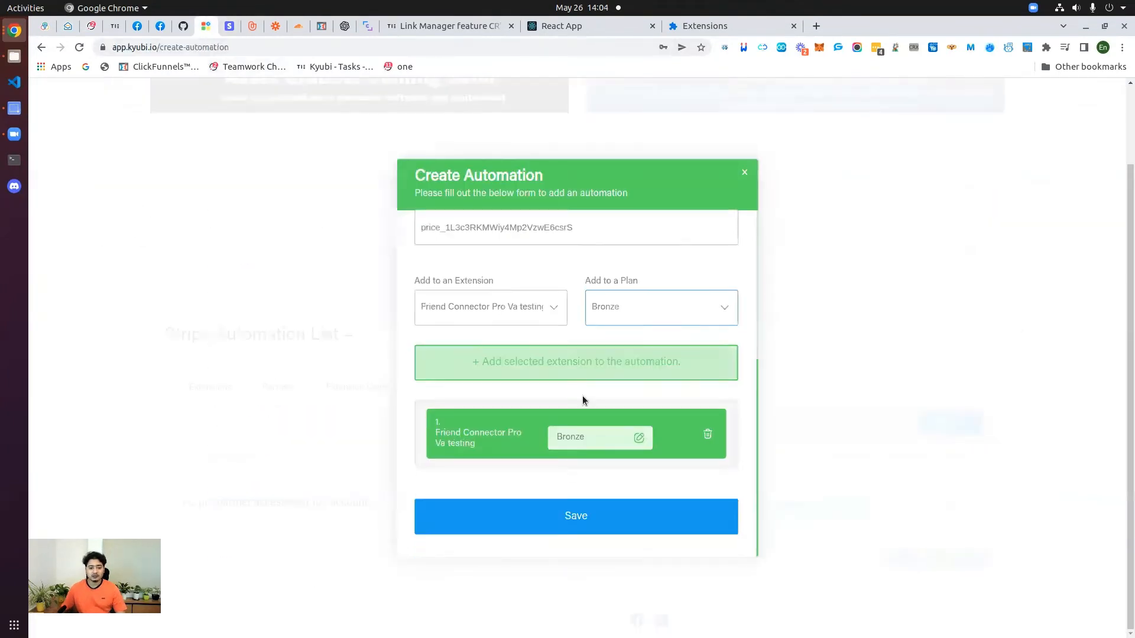
pyautogui.click(568, 516)
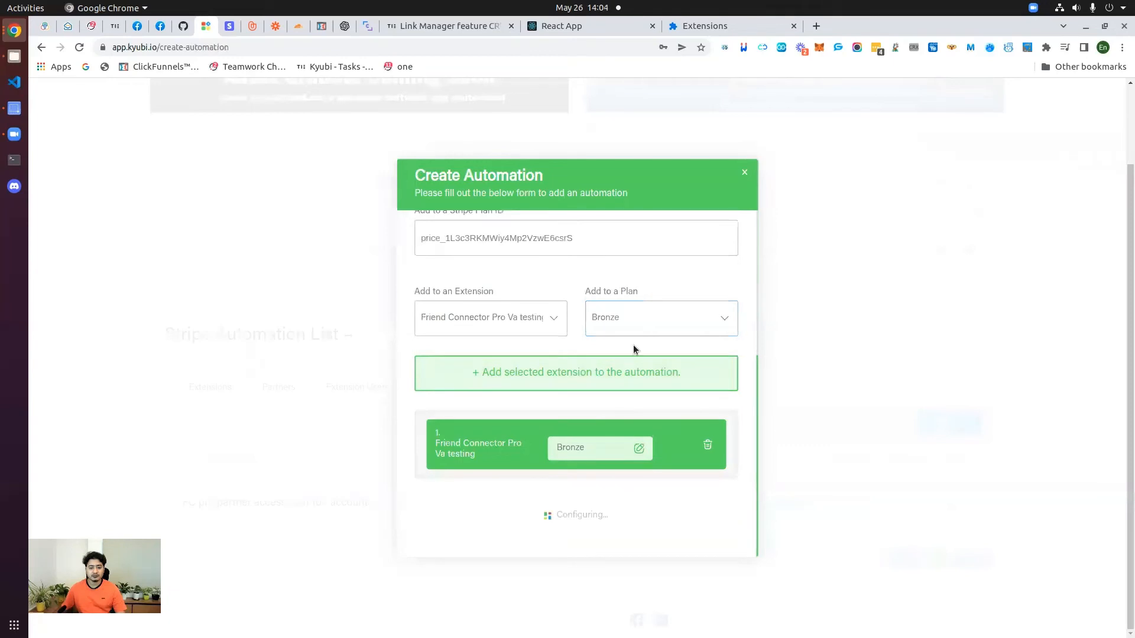
pyautogui.scroll(-2, 832, 385)
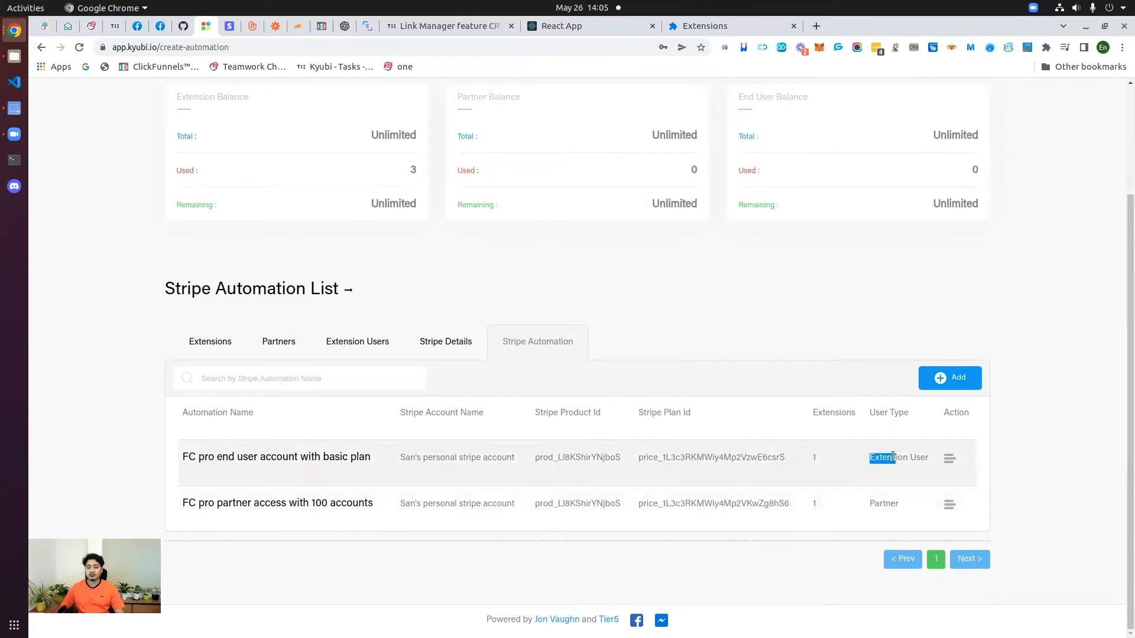
# Step: Review its Extension User row in the automation list, then return to Stripe's FC Pro access page
pyautogui.moveTo(893, 456); pyautogui.dragTo(932, 462)
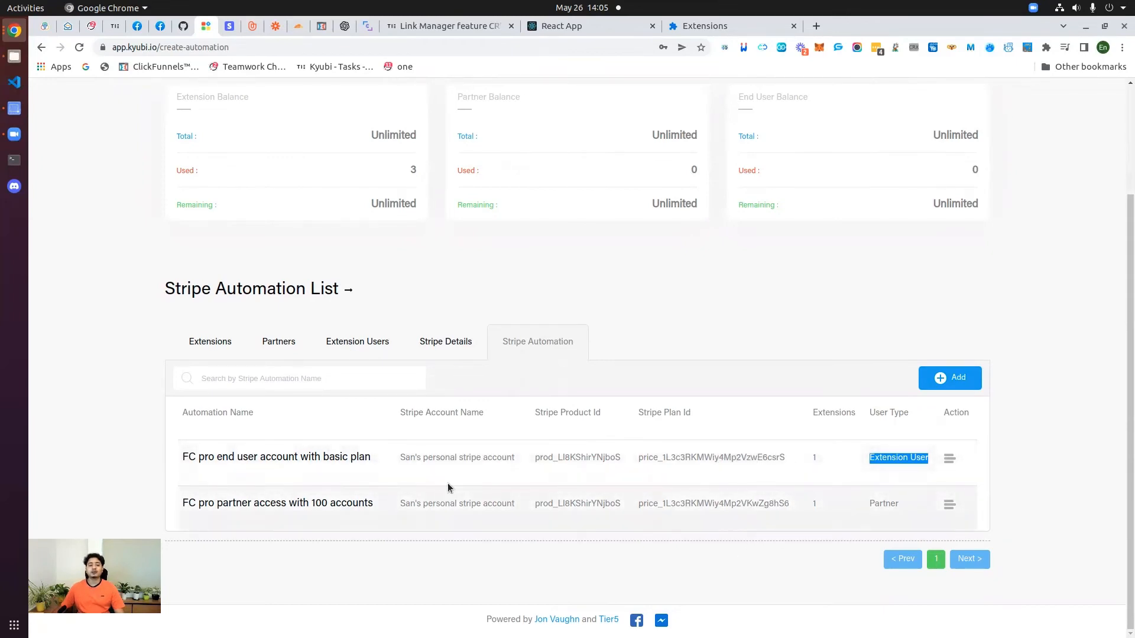
pyautogui.click(698, 335)
pyautogui.scroll(3, 705, 476)
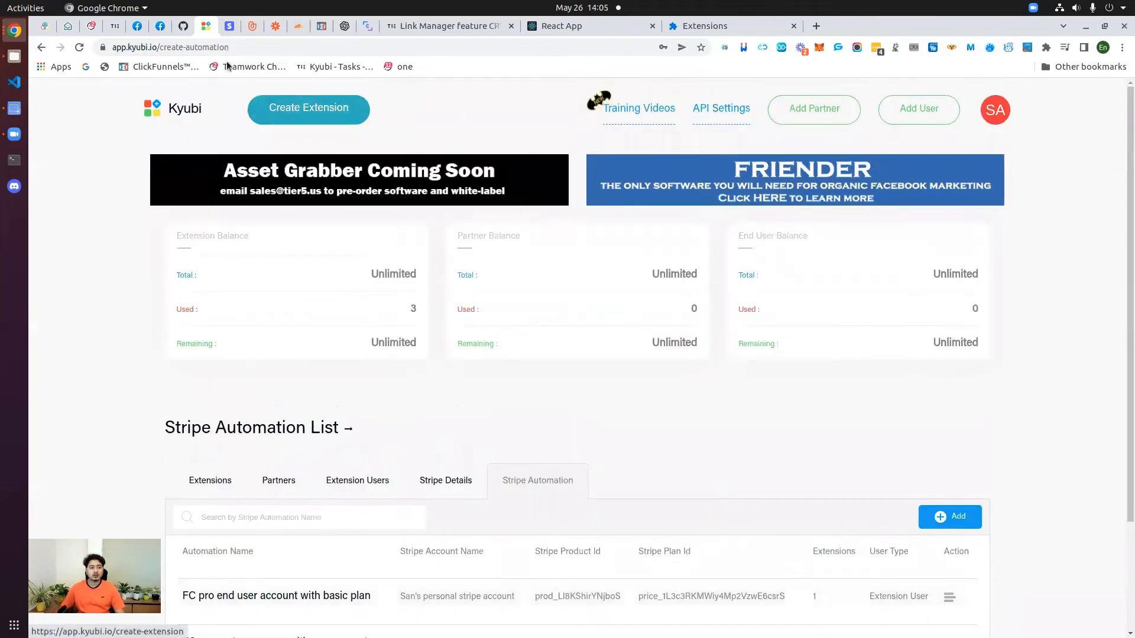
pyautogui.scroll(-3, 230, 489)
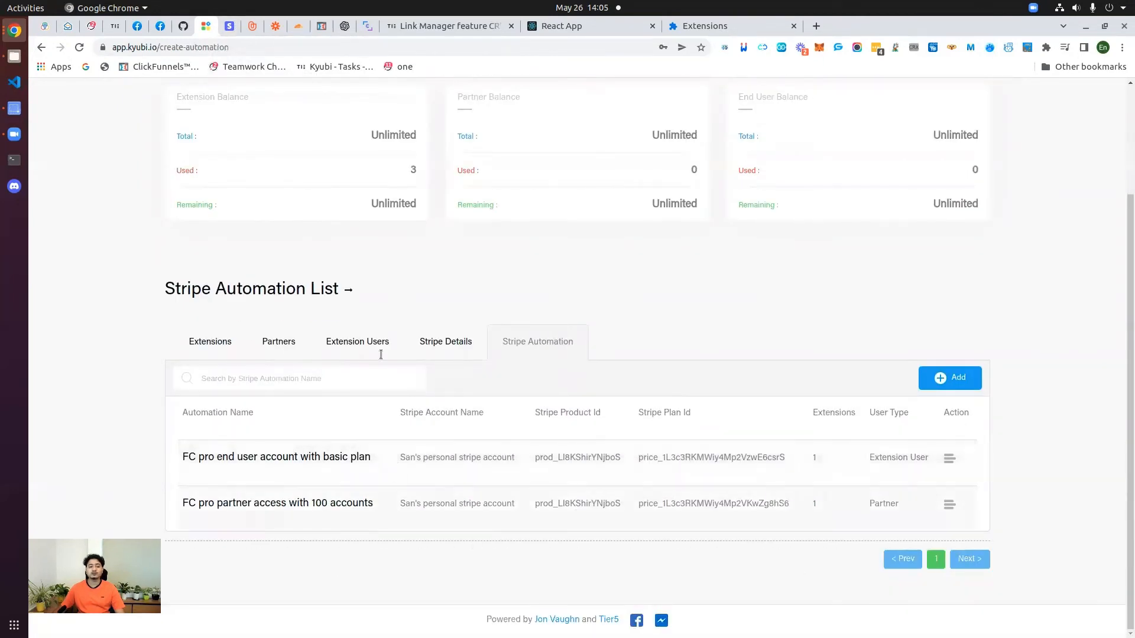
pyautogui.scroll(3, 382, 349)
pyautogui.click(229, 26)
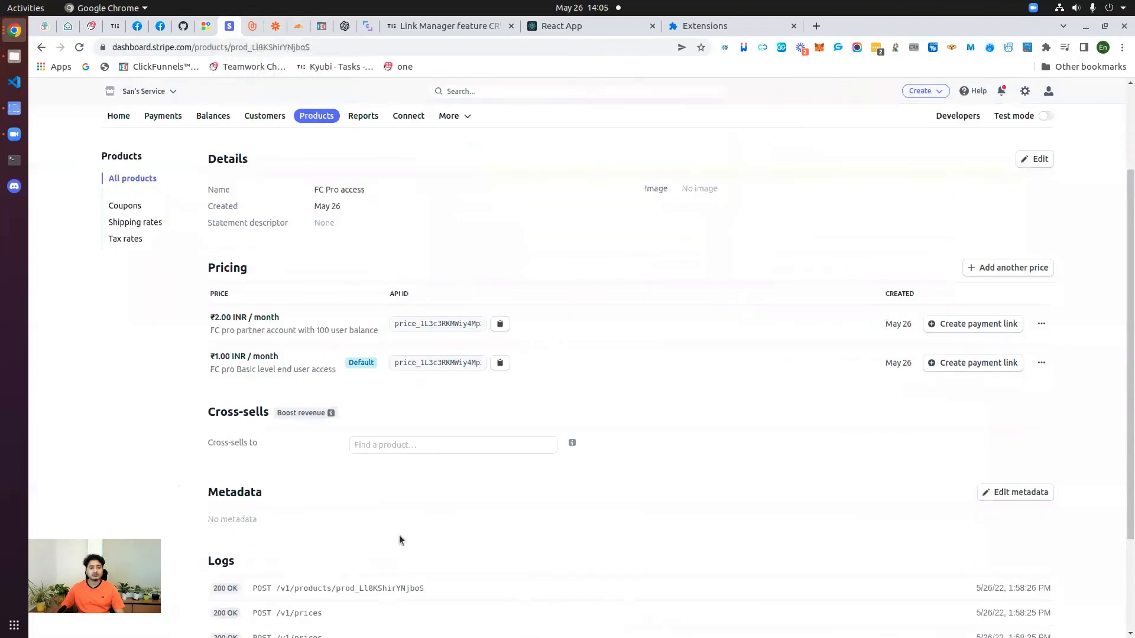
# Step: Generate a payment link for the ₹1.00/month FC Pro access price and copy its URL
pyautogui.click(955, 363)
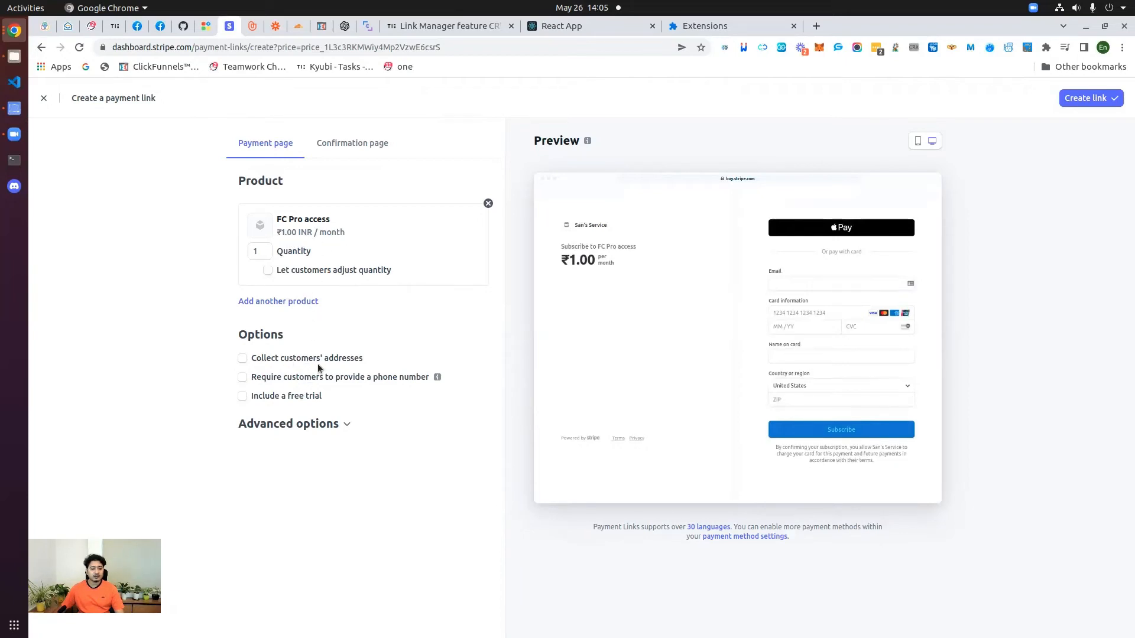
pyautogui.click(1090, 98)
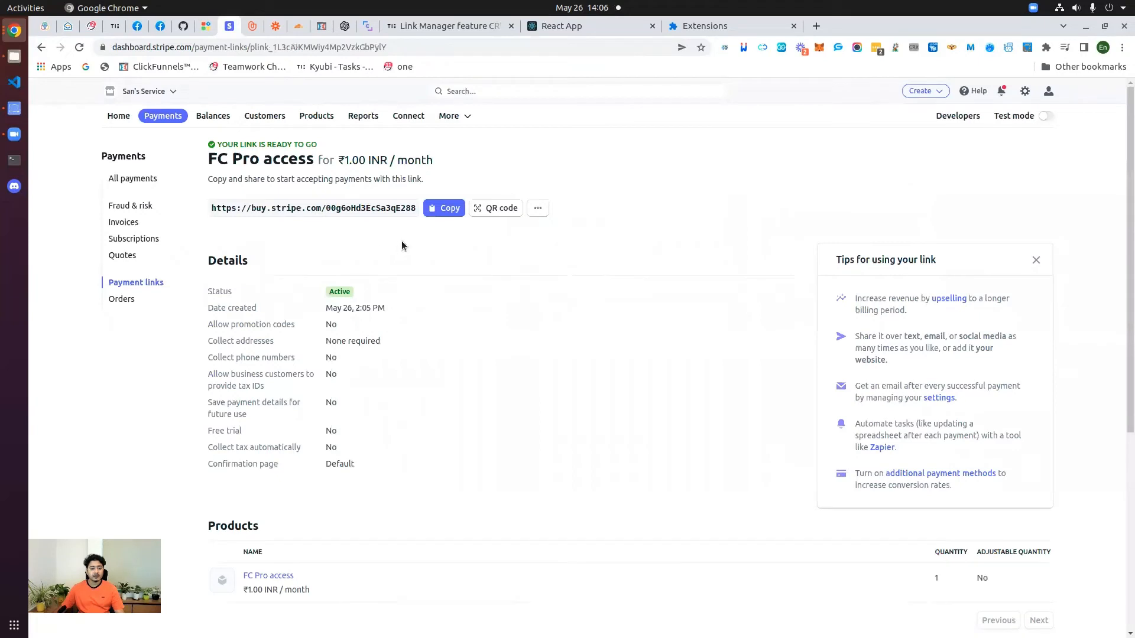
pyautogui.click(451, 210)
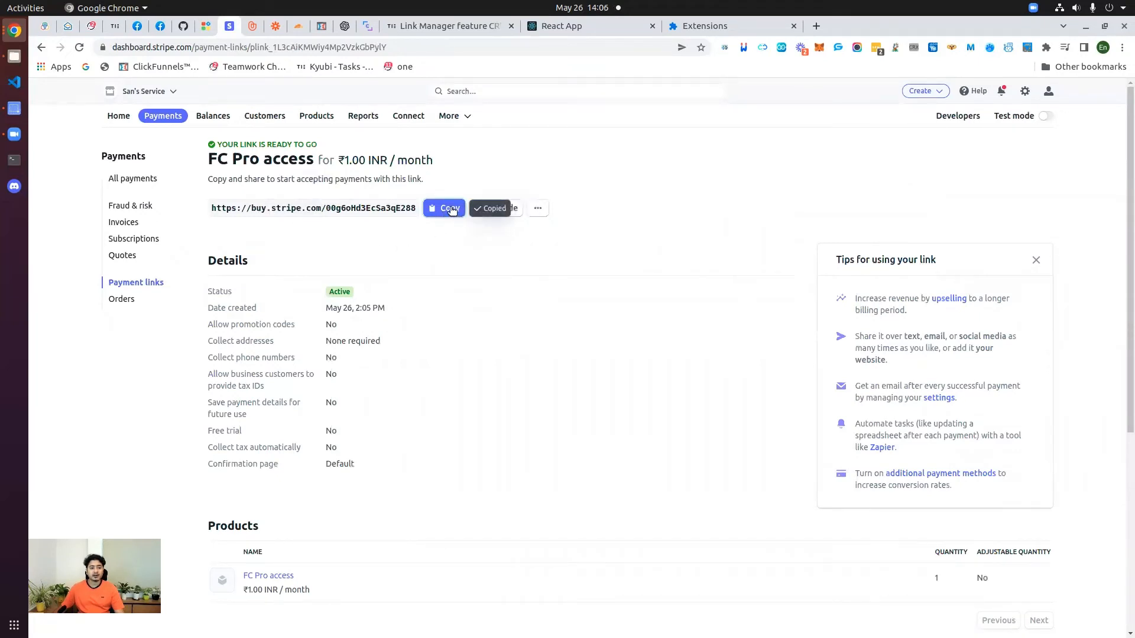
# Step: Load the copied payment link in a new incognito window
pyautogui.click(1122, 48)
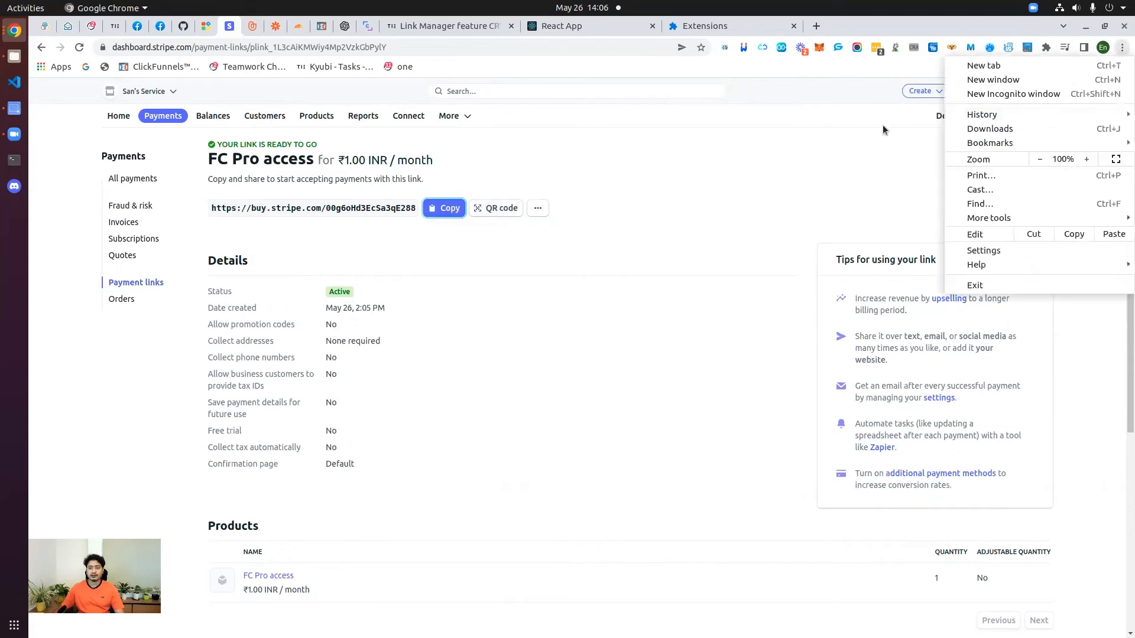
pyautogui.click(996, 94)
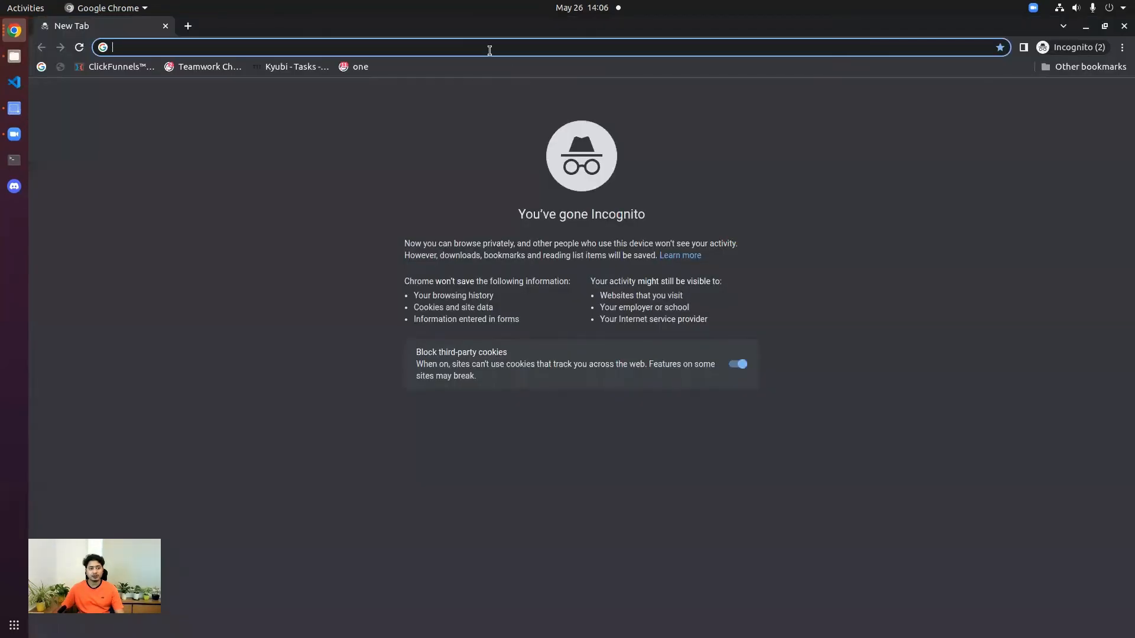
pyautogui.hotkey('ctrl', 'v')
pyautogui.press('Return')
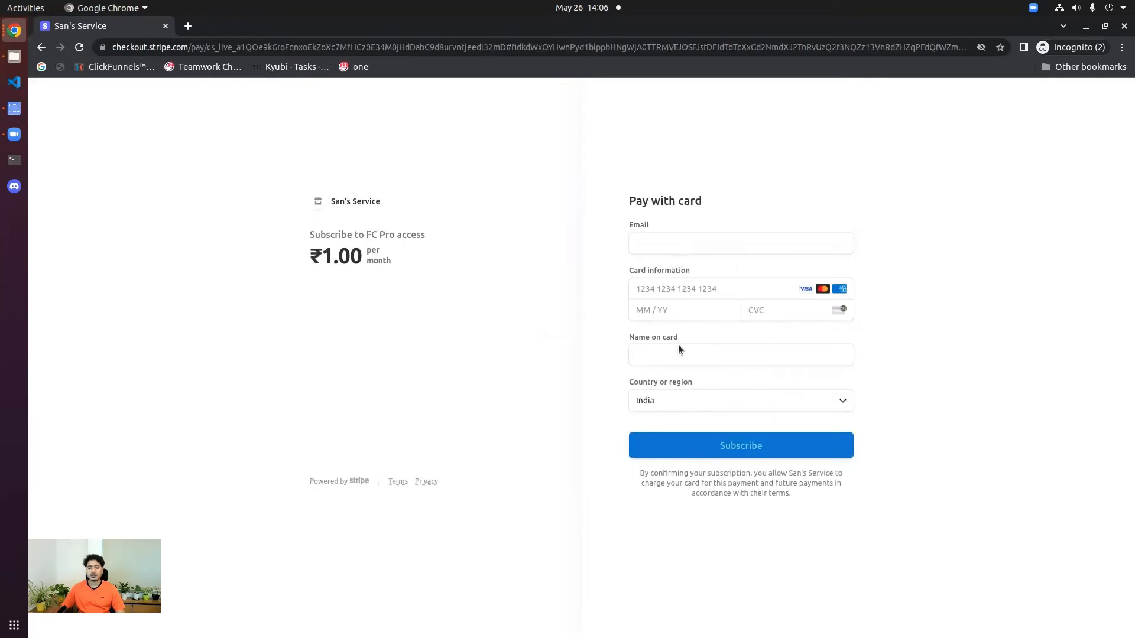
# Step: Enter a test buyer e-mail on the checkout page and move to the card number
pyautogui.click(659, 253)
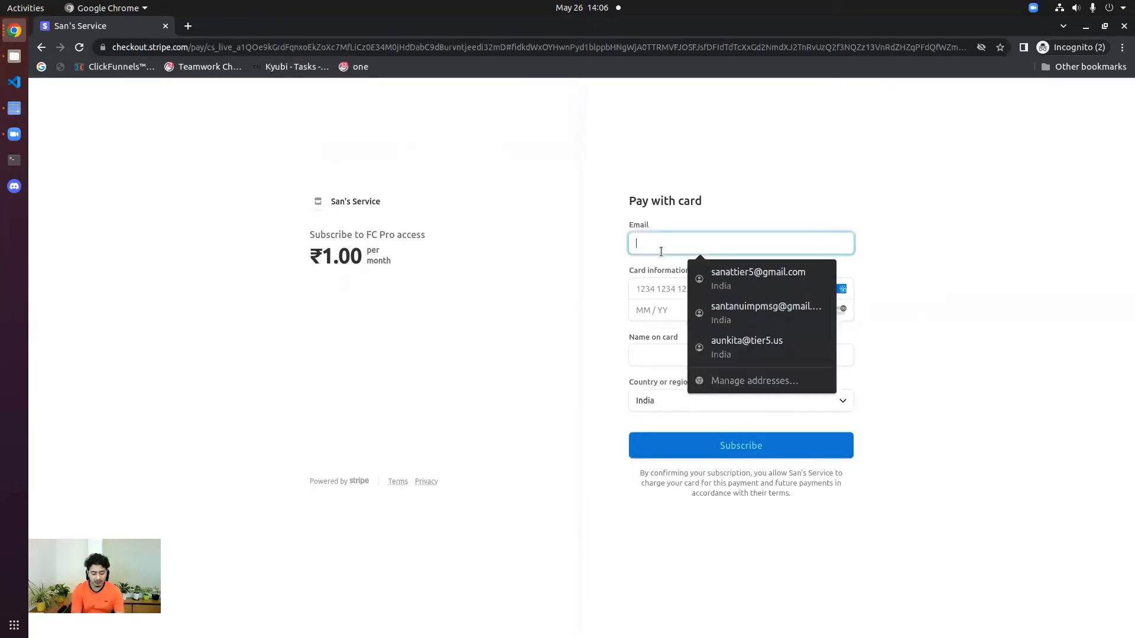
pyautogui.write('a')
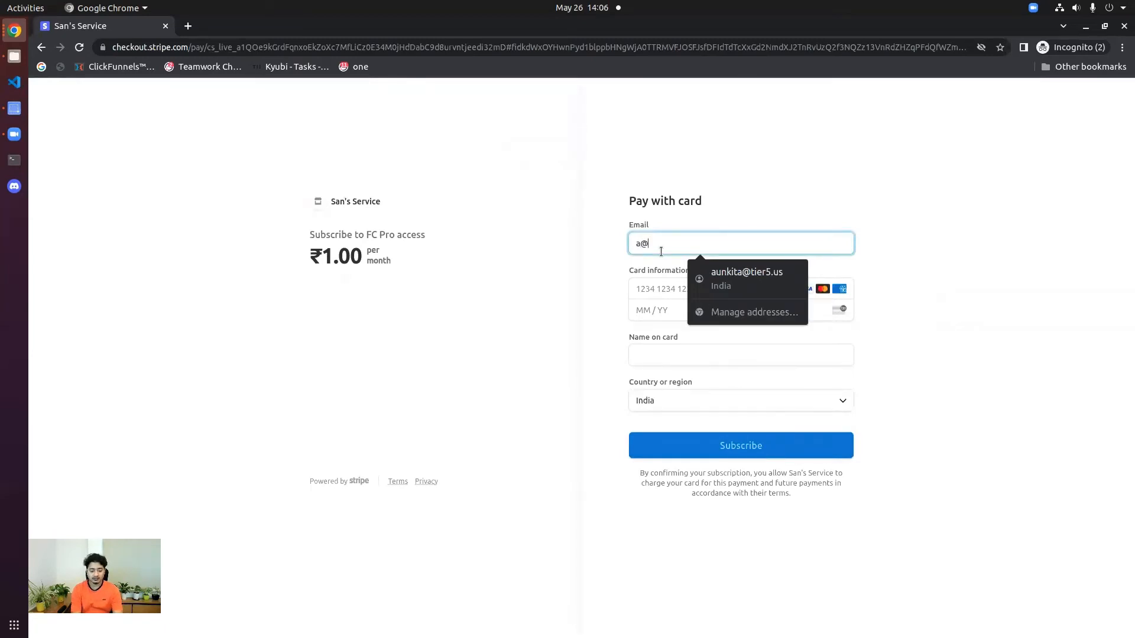
pyautogui.write('@a.o')
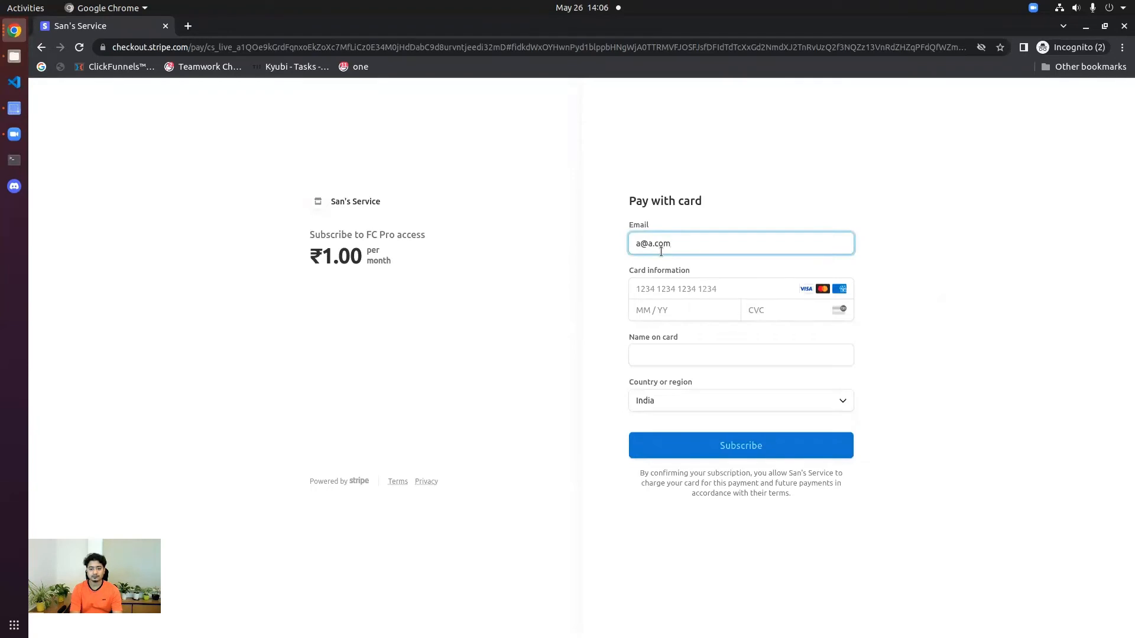
pyautogui.press('Tab')
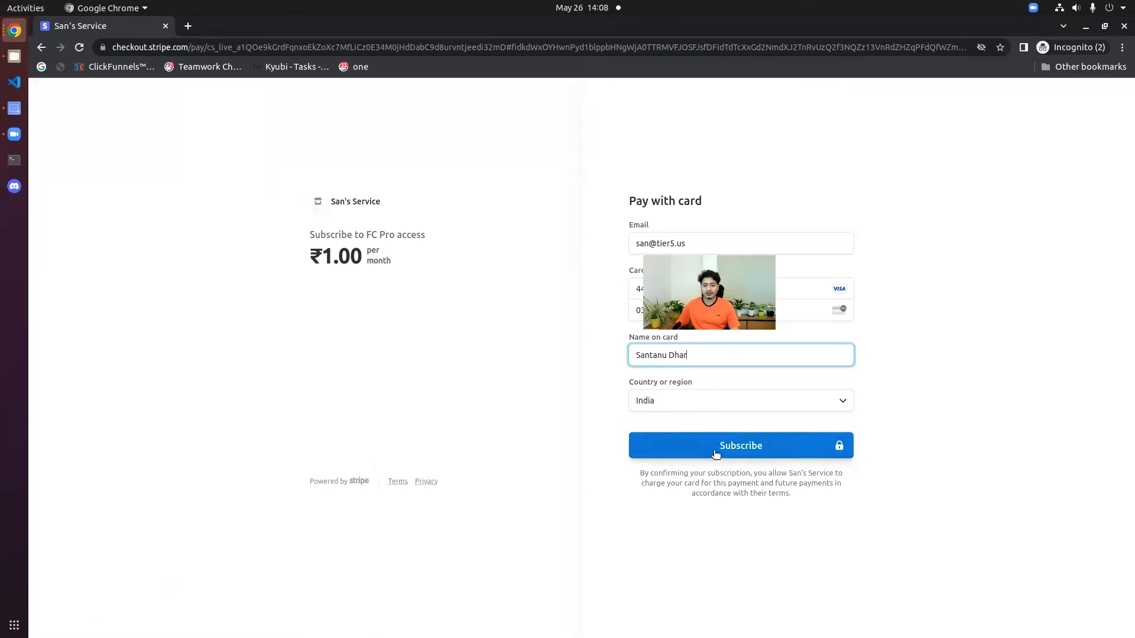
# Step: Subscribe, authorise the ₹1.00 payment with the bank's one-time code, and close the incognito window
pyautogui.click(716, 452)
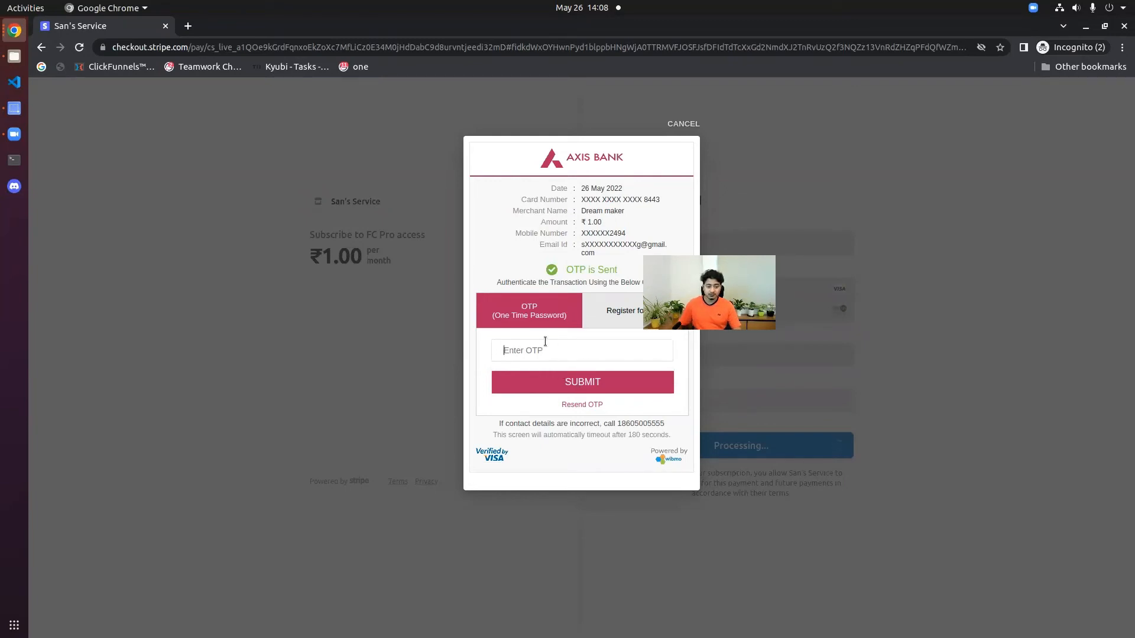
pyautogui.write('1')
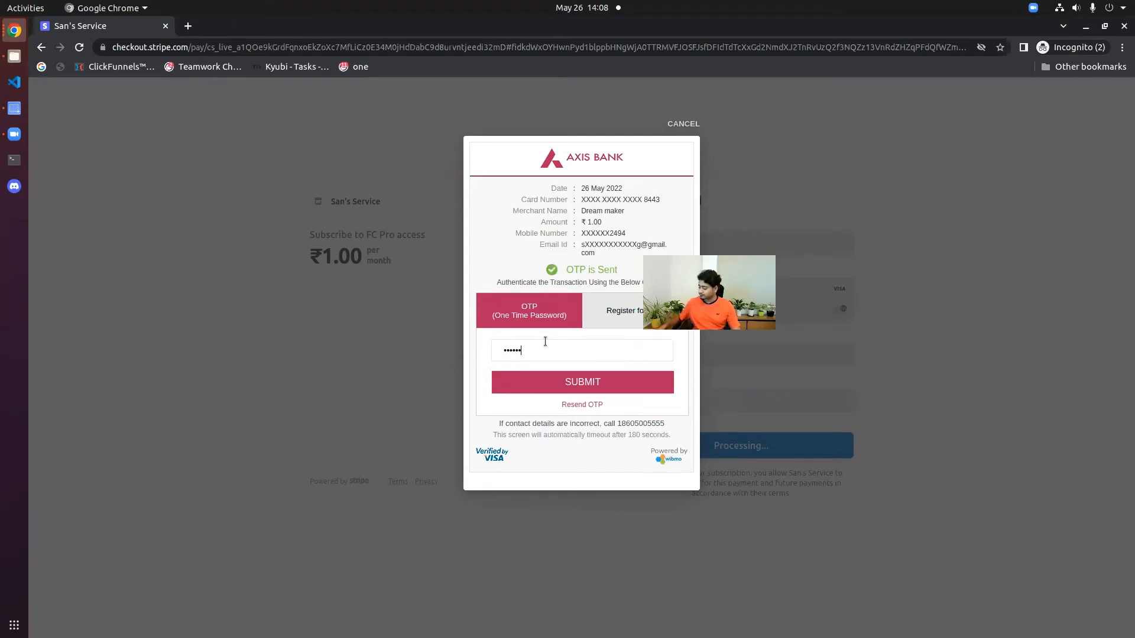
pyautogui.click(576, 382)
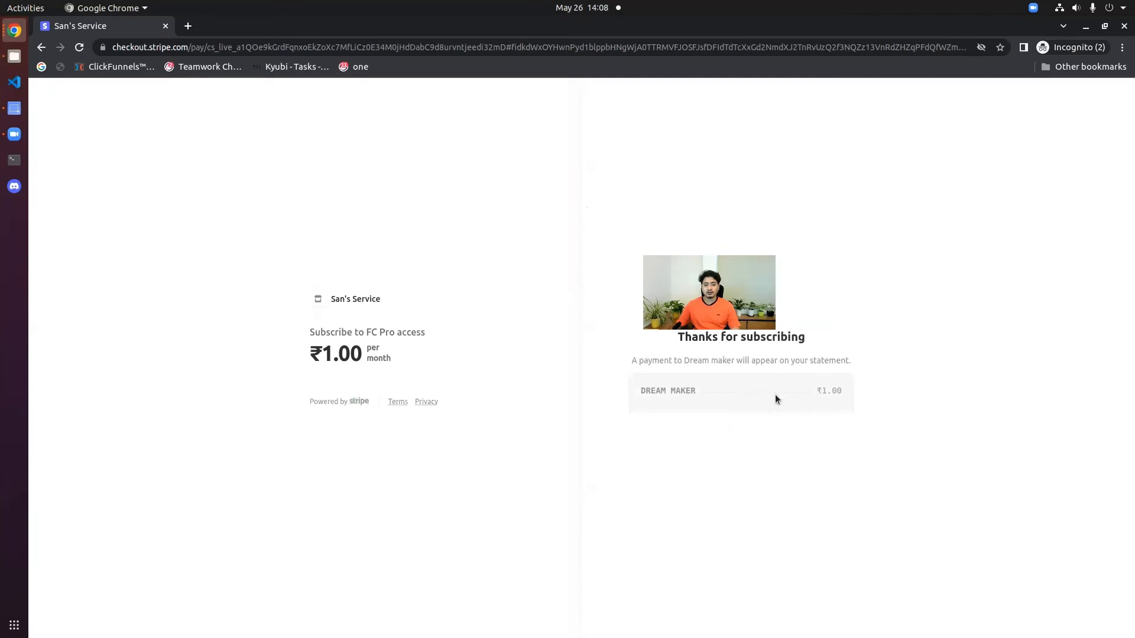
pyautogui.click(1124, 27)
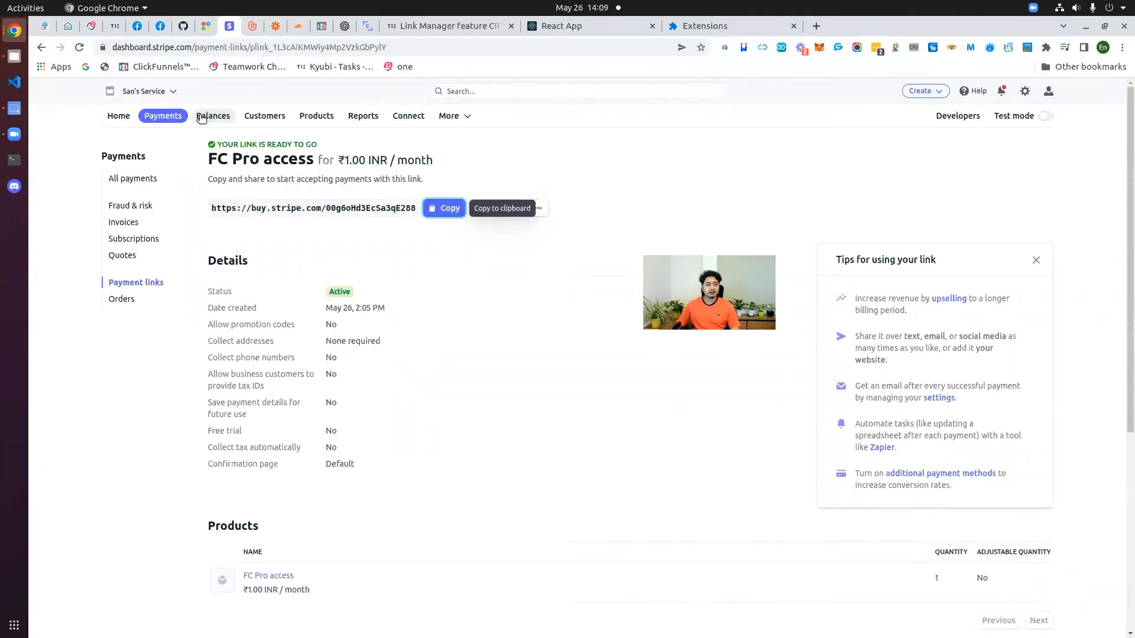
# Step: Confirm the succeeded ₹1.00 payment under Payments, then return to Kyubi's Stripe Automation List
pyautogui.click(163, 118)
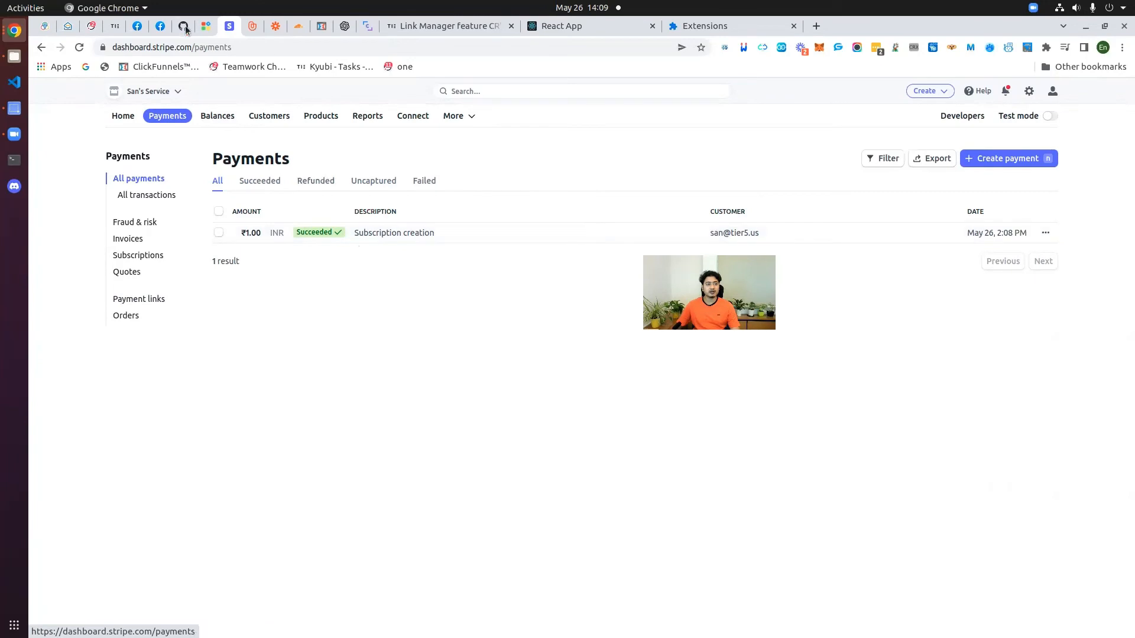
pyautogui.click(206, 26)
pyautogui.scroll(-1, 270, 424)
pyautogui.scroll(-2, 270, 424)
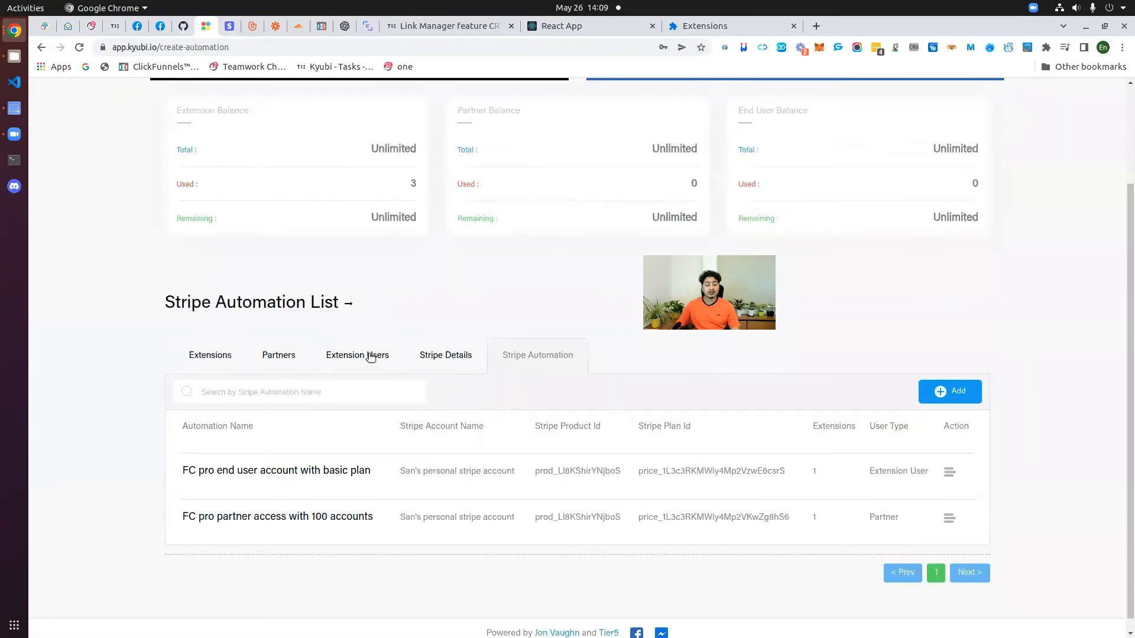
# Step: Open the Friend Connector Pro Va testing extension's user list in Kyubi
pyautogui.click(371, 357)
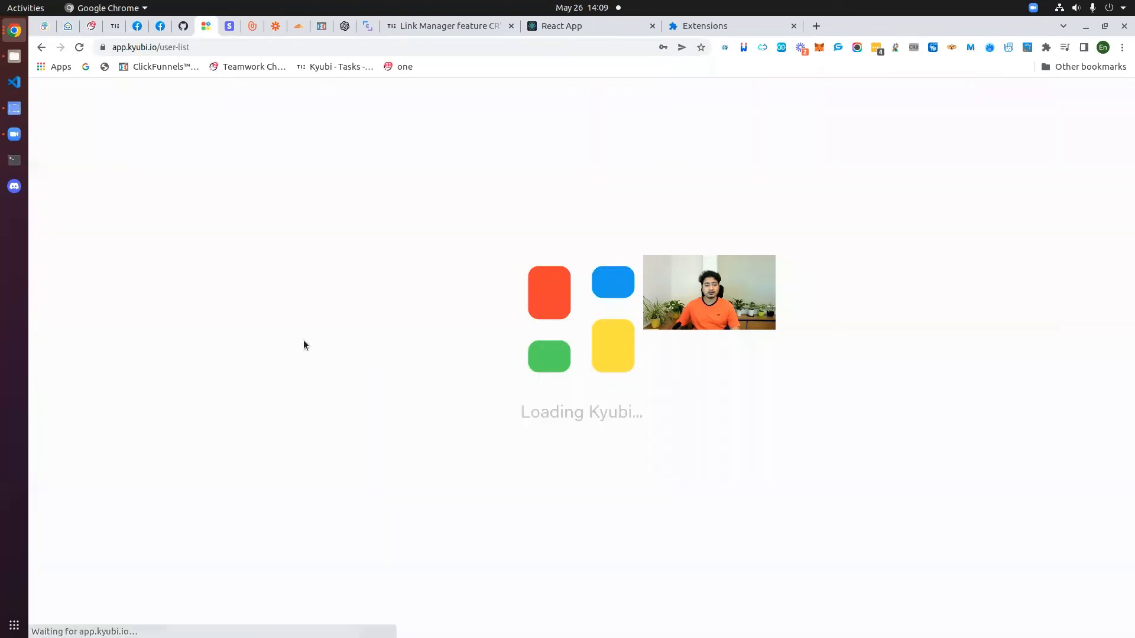
pyautogui.scroll(-1, 269, 373)
pyautogui.scroll(-4, 269, 372)
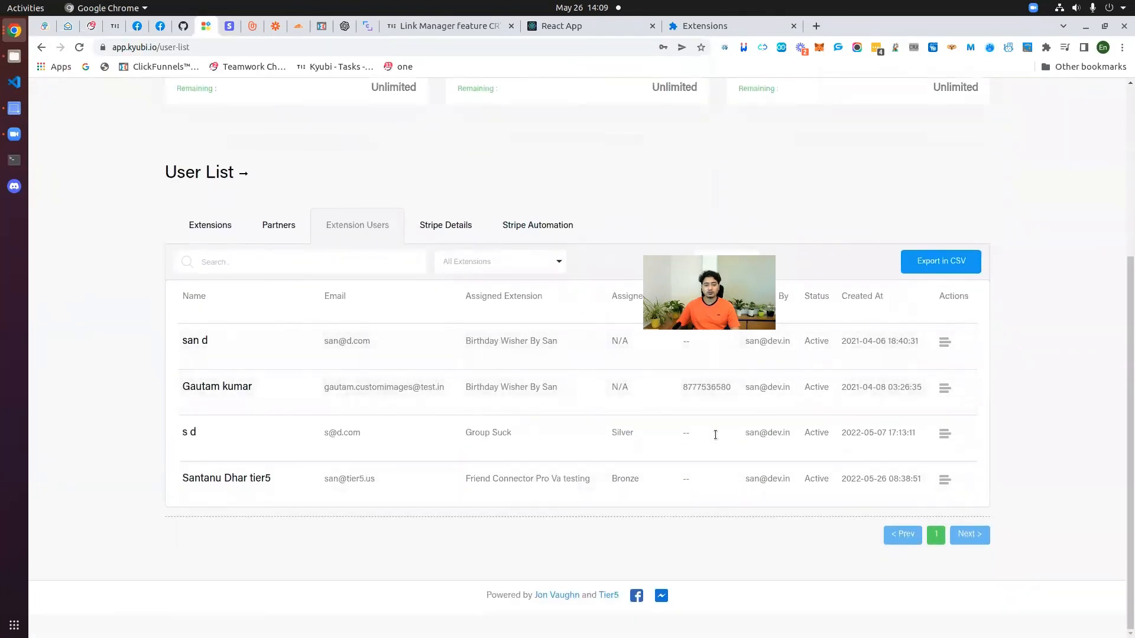
pyautogui.click(187, 230)
pyautogui.scroll(-10, 361, 402)
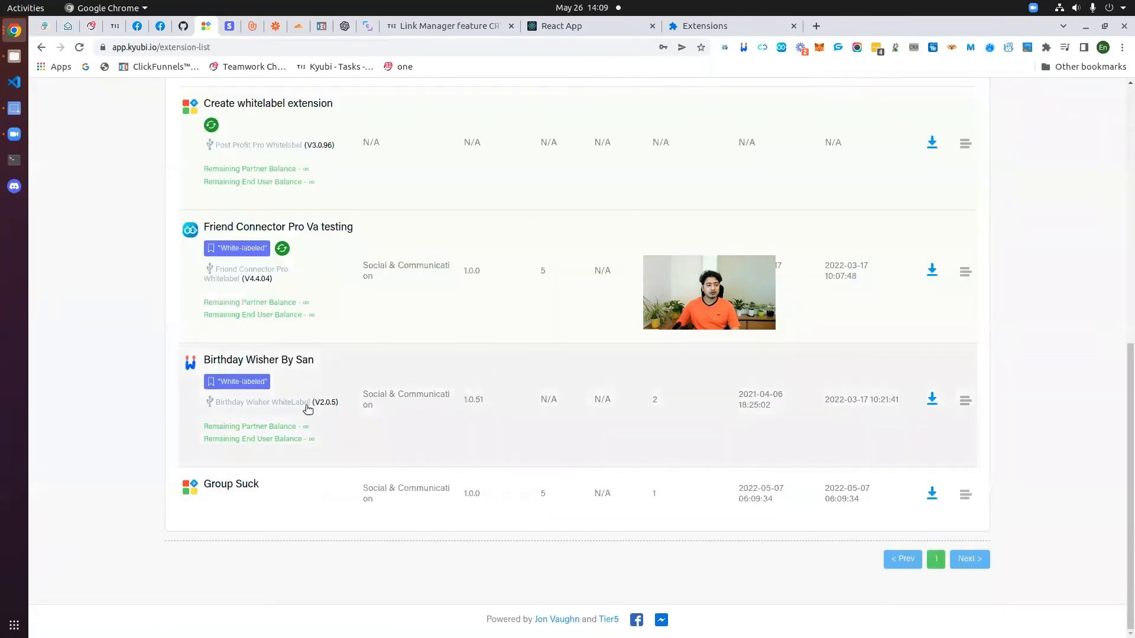
pyautogui.scroll(1, 337, 396)
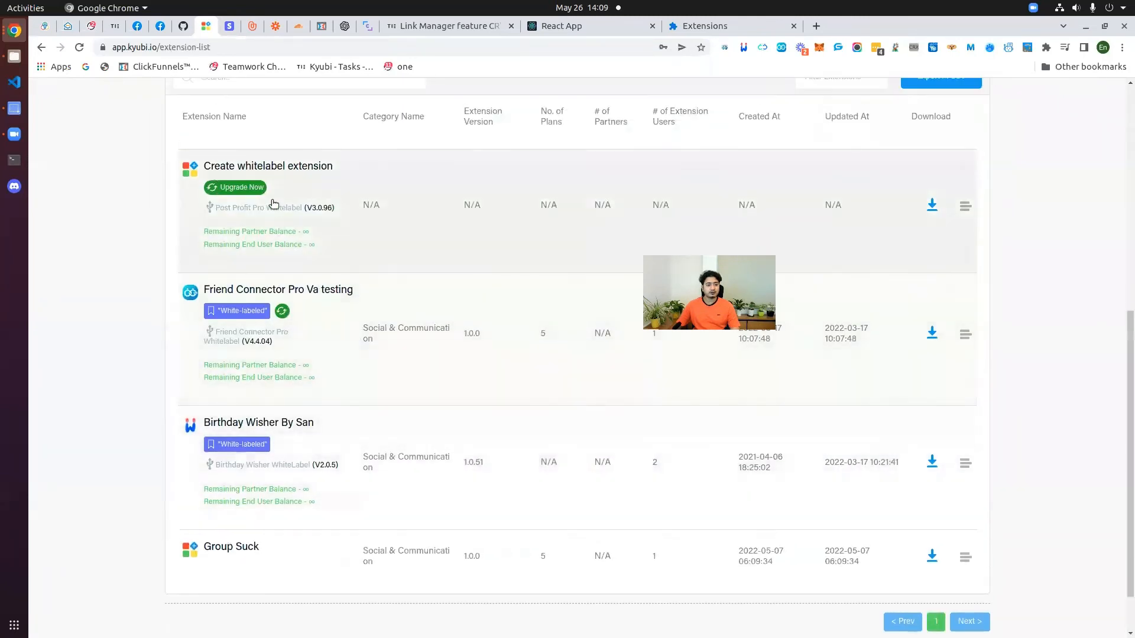
pyautogui.scroll(-1, 274, 248)
pyautogui.click(272, 228)
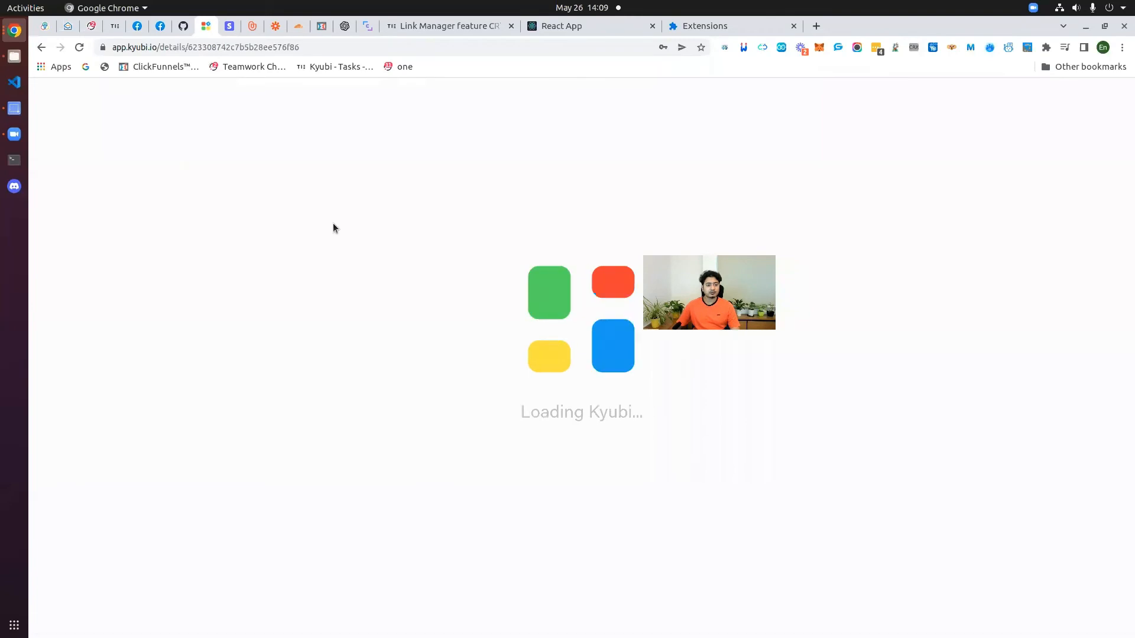
pyautogui.scroll(-2, 286, 364)
pyautogui.click(292, 428)
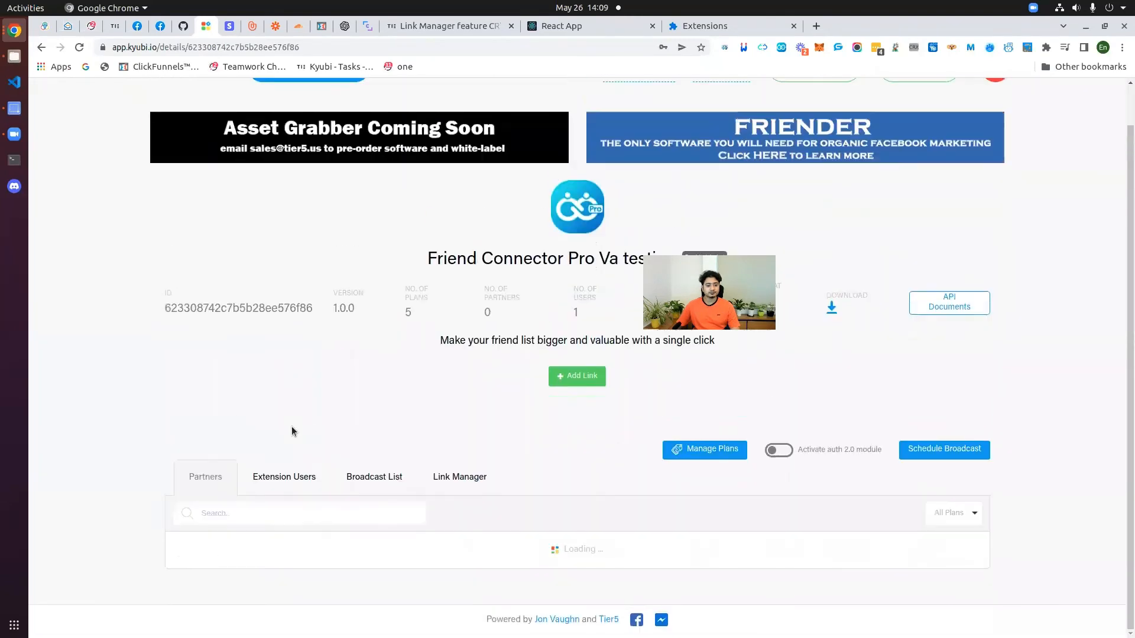
pyautogui.scroll(-3, 292, 427)
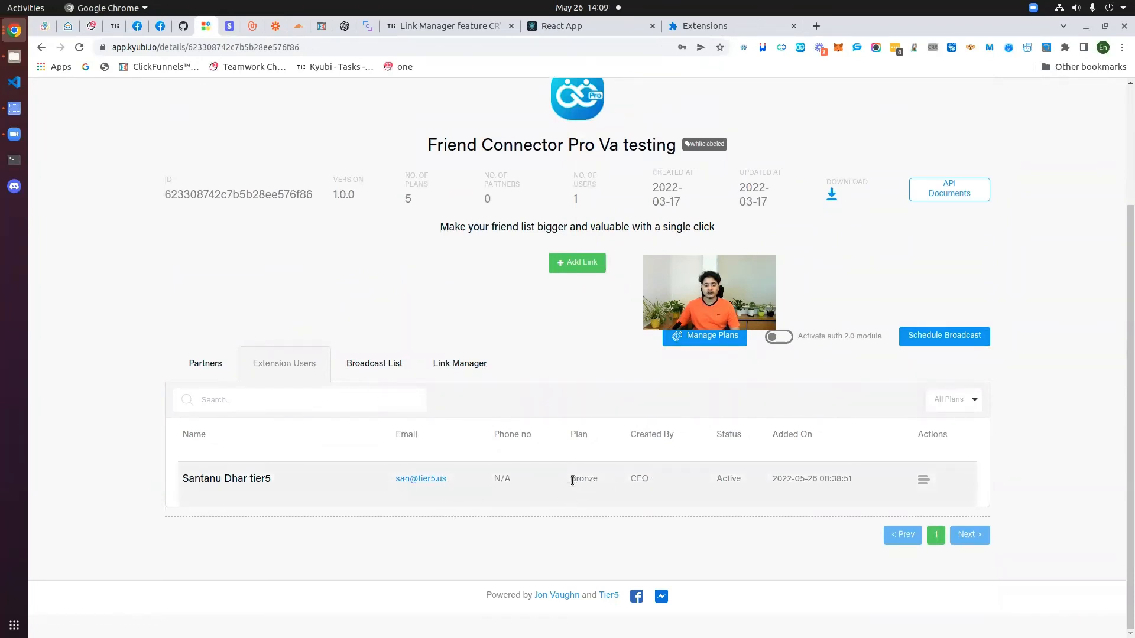
# Step: Check the new user's Bronze plan and Active status, then switch to the Stripe dashboard
pyautogui.moveTo(570, 477); pyautogui.dragTo(605, 481)
pyautogui.moveTo(715, 479); pyautogui.dragTo(745, 480)
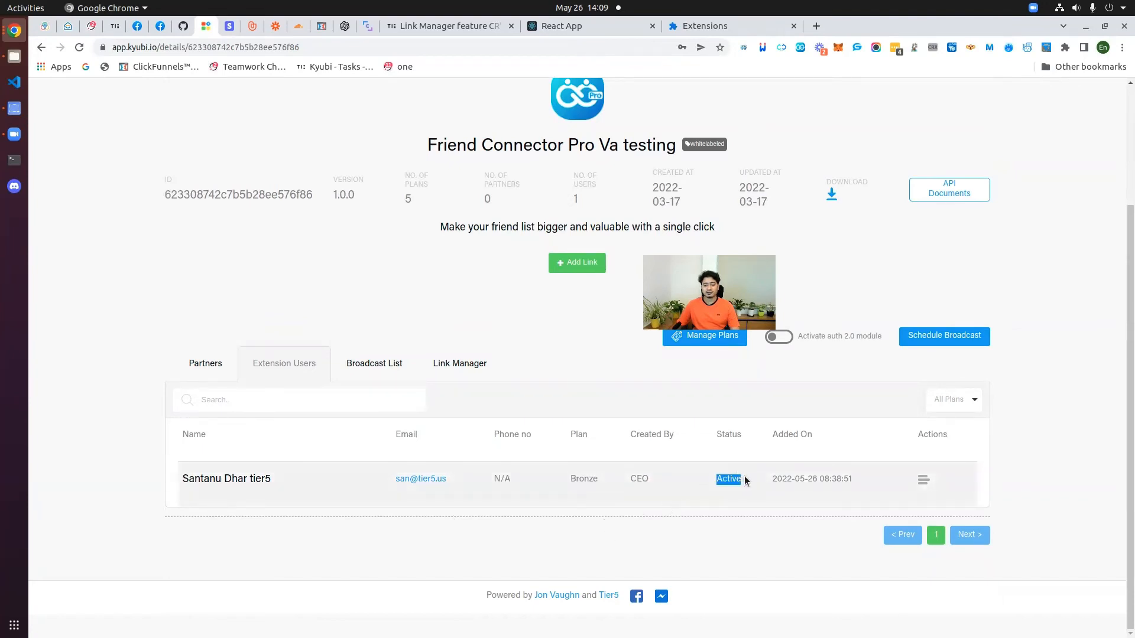
pyautogui.click(924, 480)
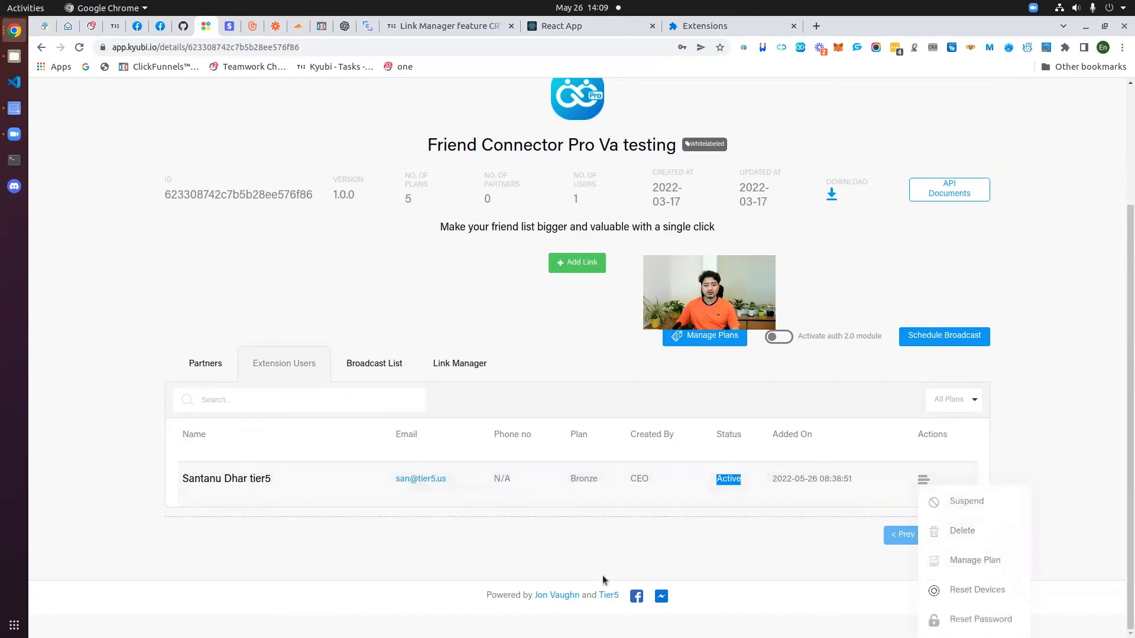
pyautogui.click(564, 559)
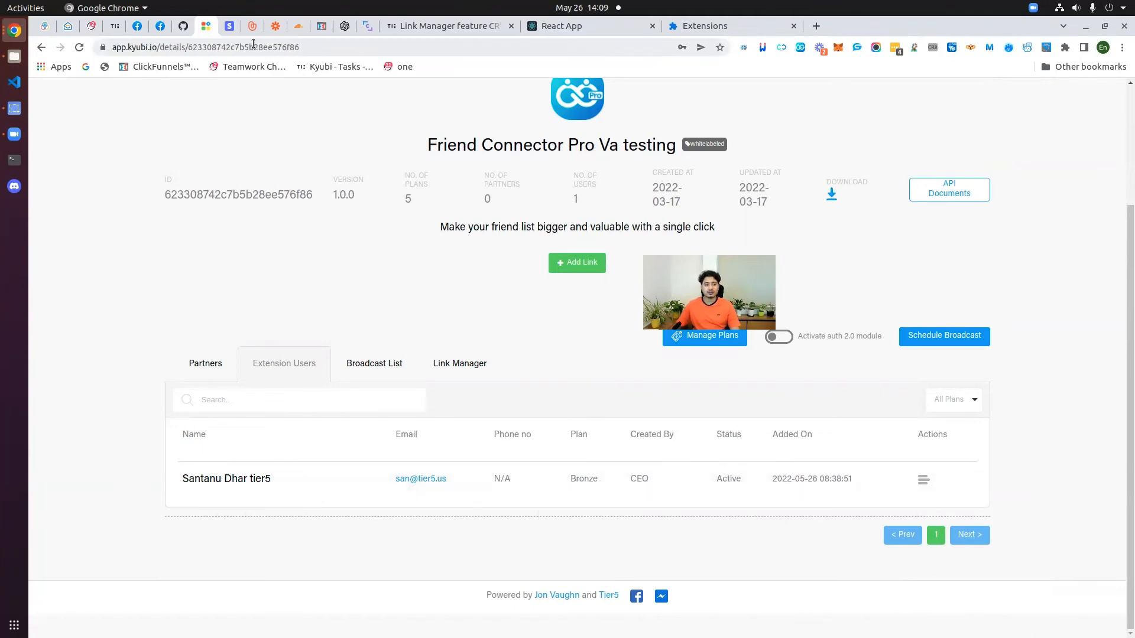
pyautogui.scroll(5, 770, 141)
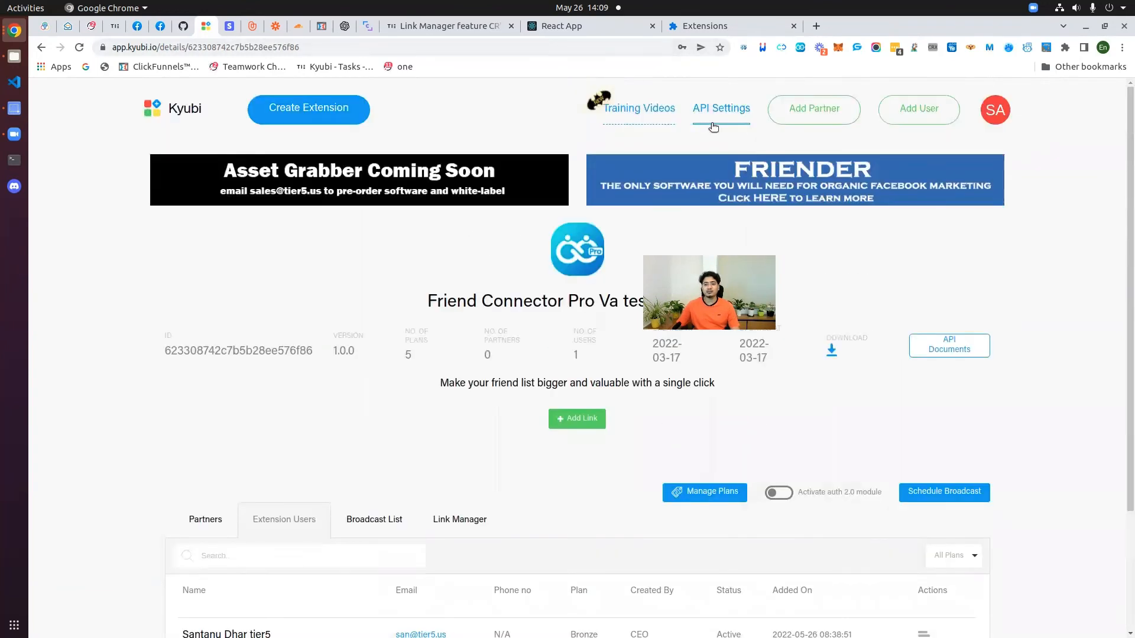
pyautogui.click(229, 27)
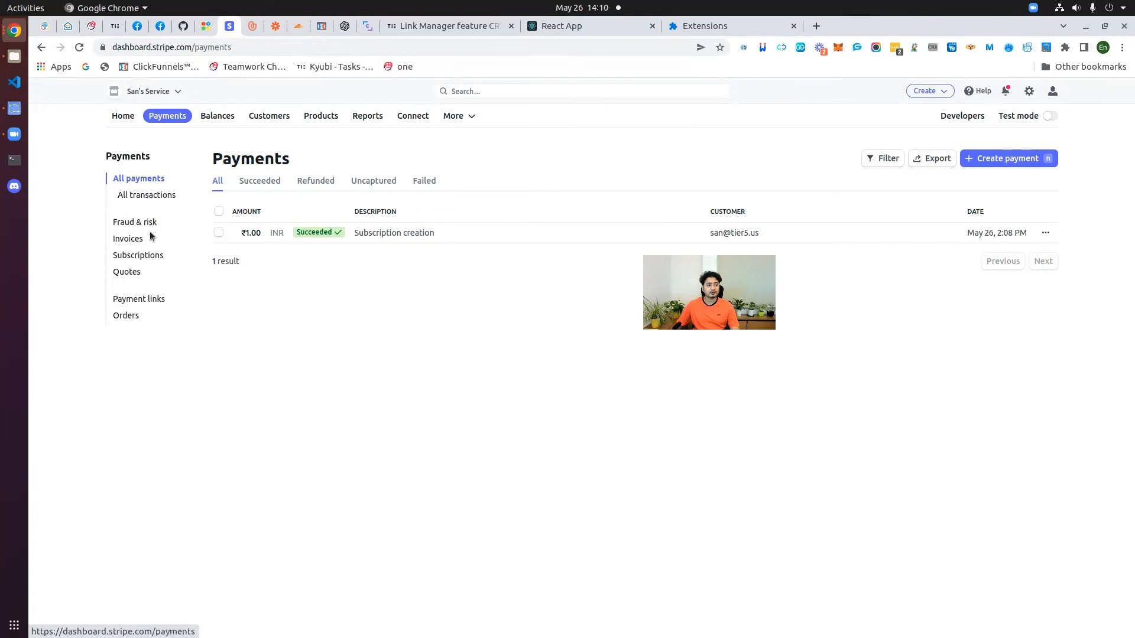
# Step: Open the FC Pro access product page from Stripe's product list
pyautogui.click(324, 116)
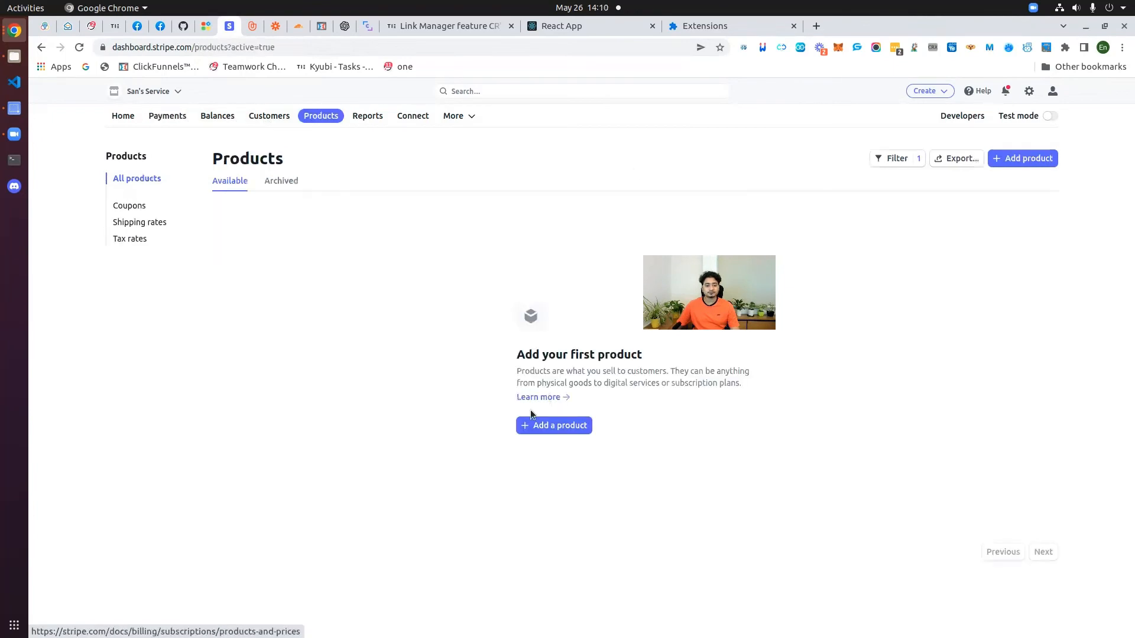
pyautogui.click(354, 245)
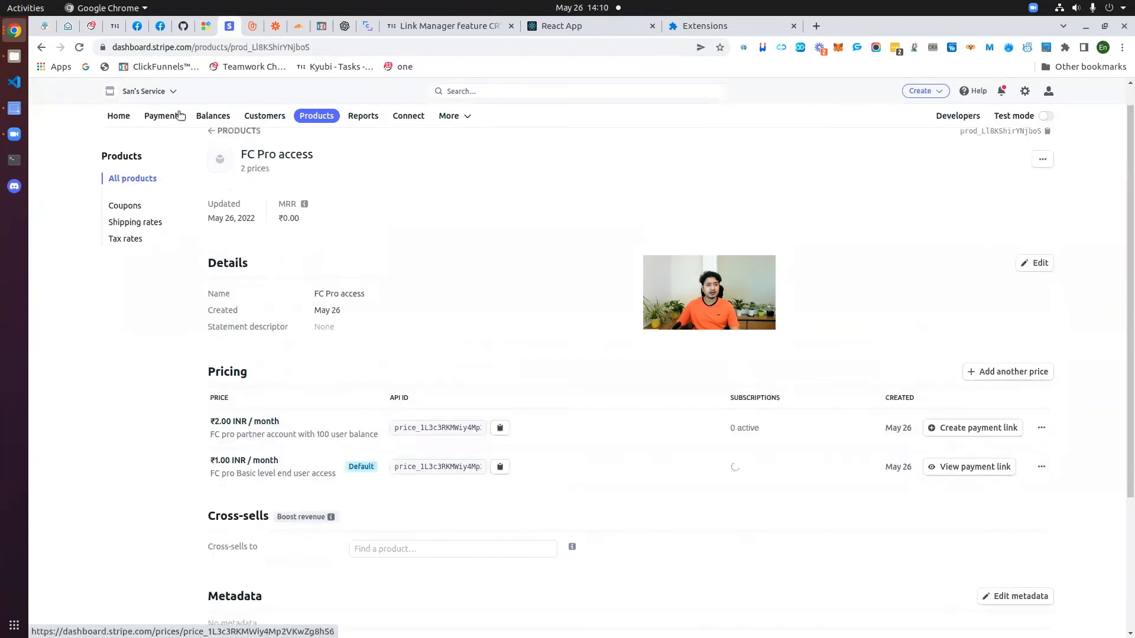
pyautogui.click(208, 28)
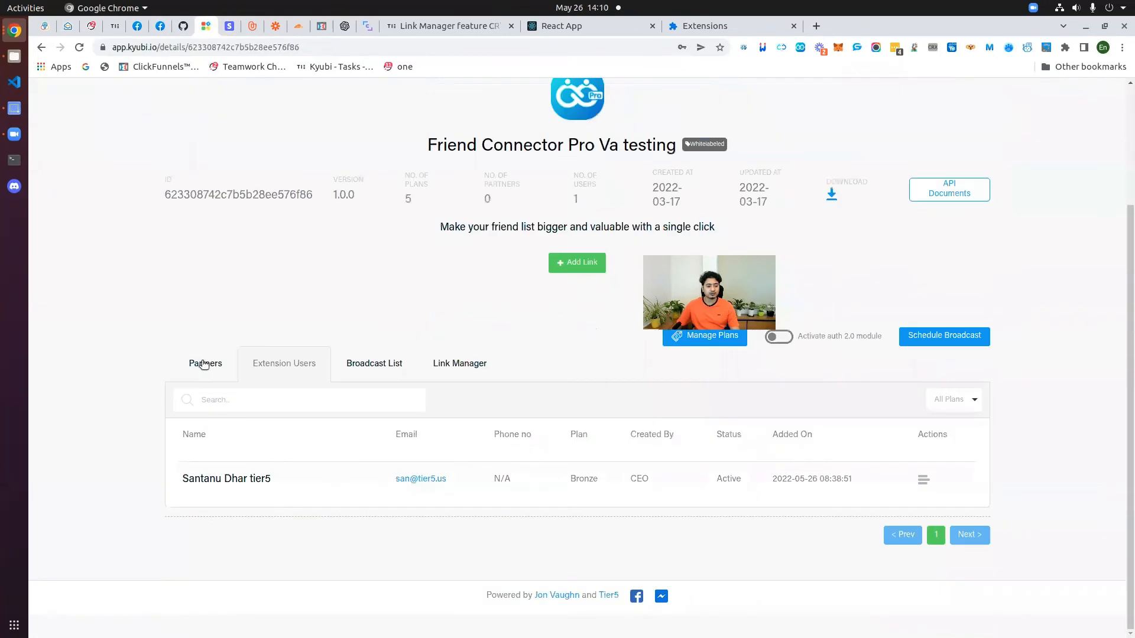
pyautogui.scroll(-1, 334, 525)
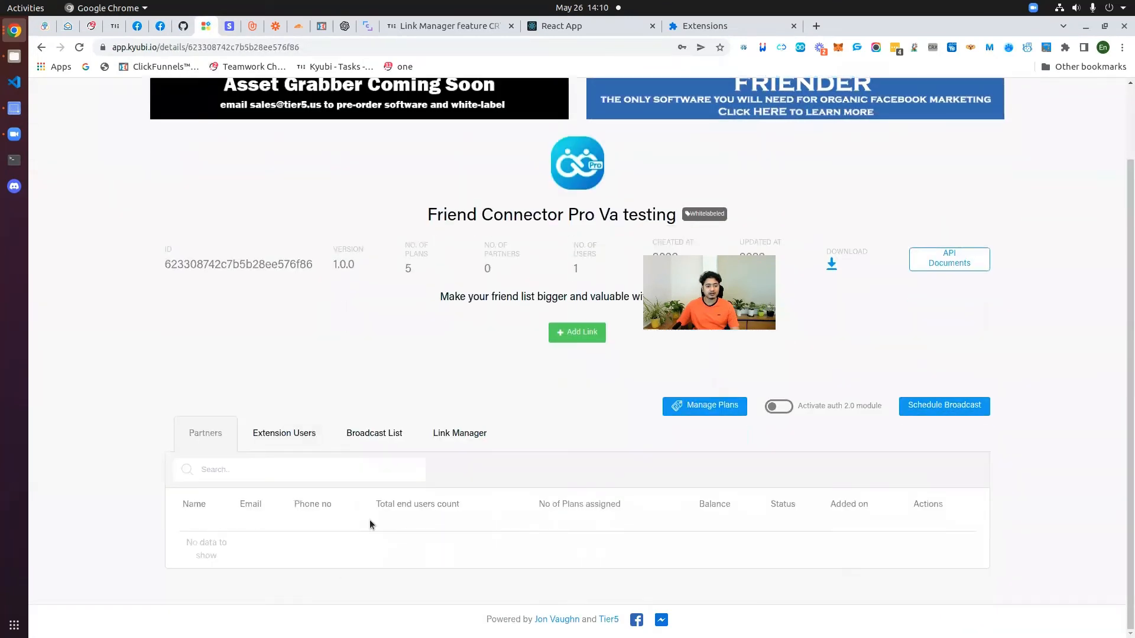
pyautogui.click(229, 26)
pyautogui.scroll(-4, 505, 427)
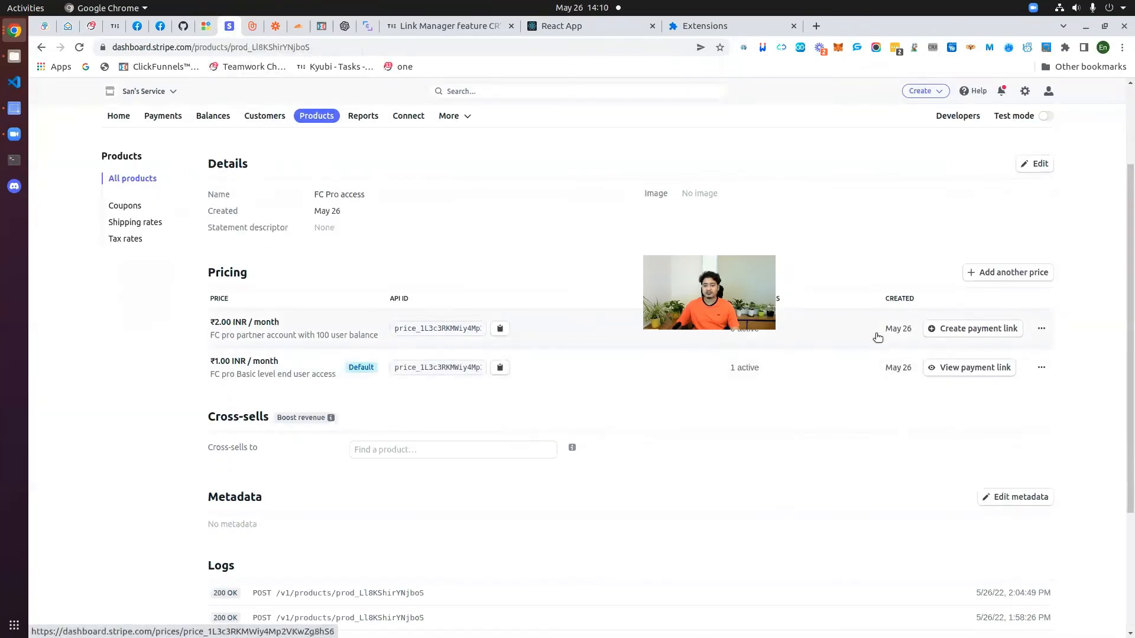
# Step: Create a payment link for the ₹2.00/month partner price and copy it
pyautogui.click(972, 331)
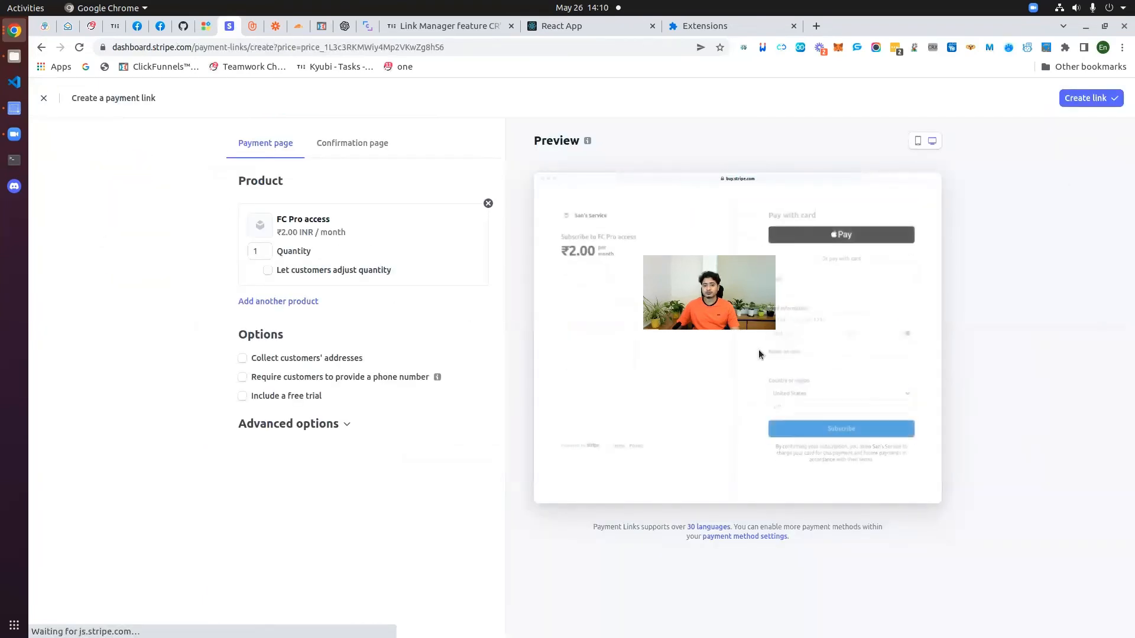
pyautogui.click(1098, 98)
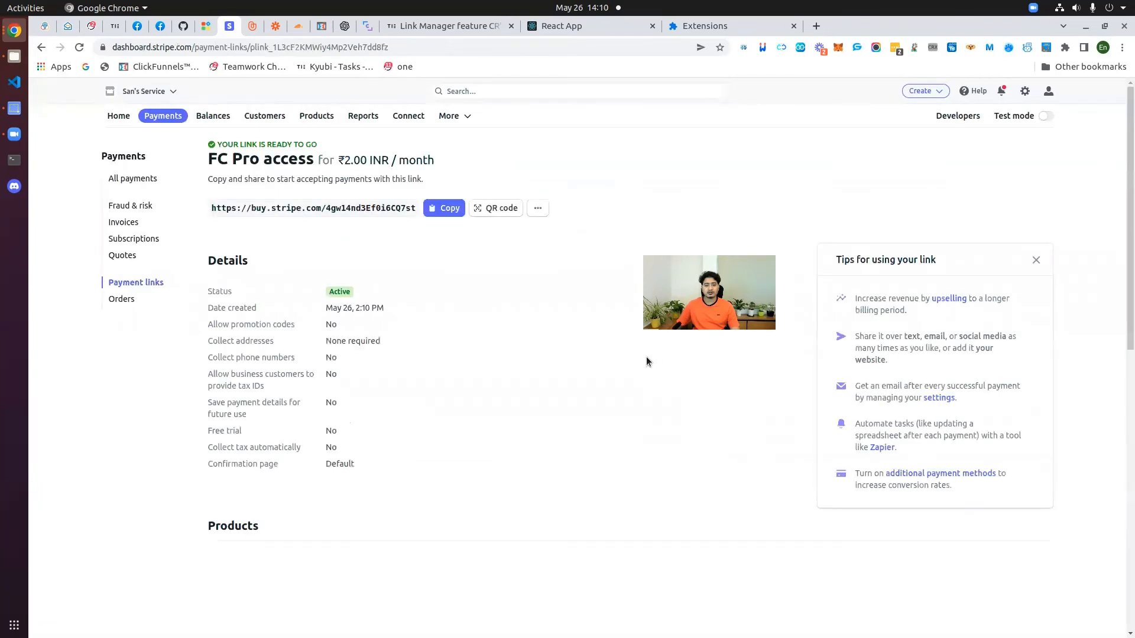
pyautogui.click(451, 209)
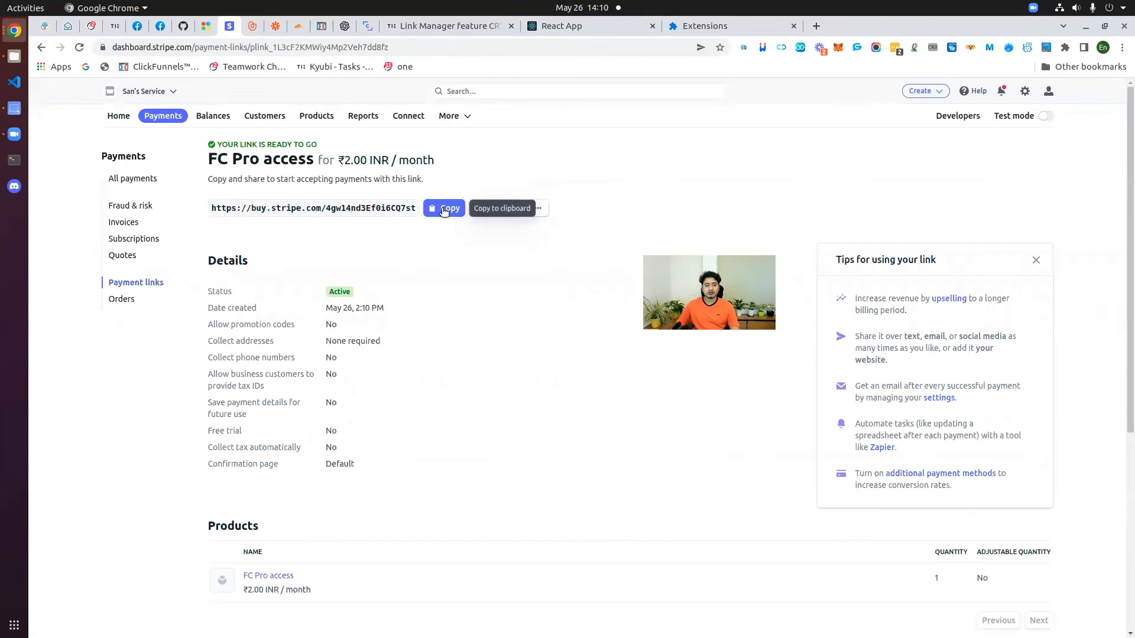
pyautogui.click(1121, 47)
# Step: Load the ₹2.00 payment link in an incognito window and submit the subscription
pyautogui.click(1052, 93)
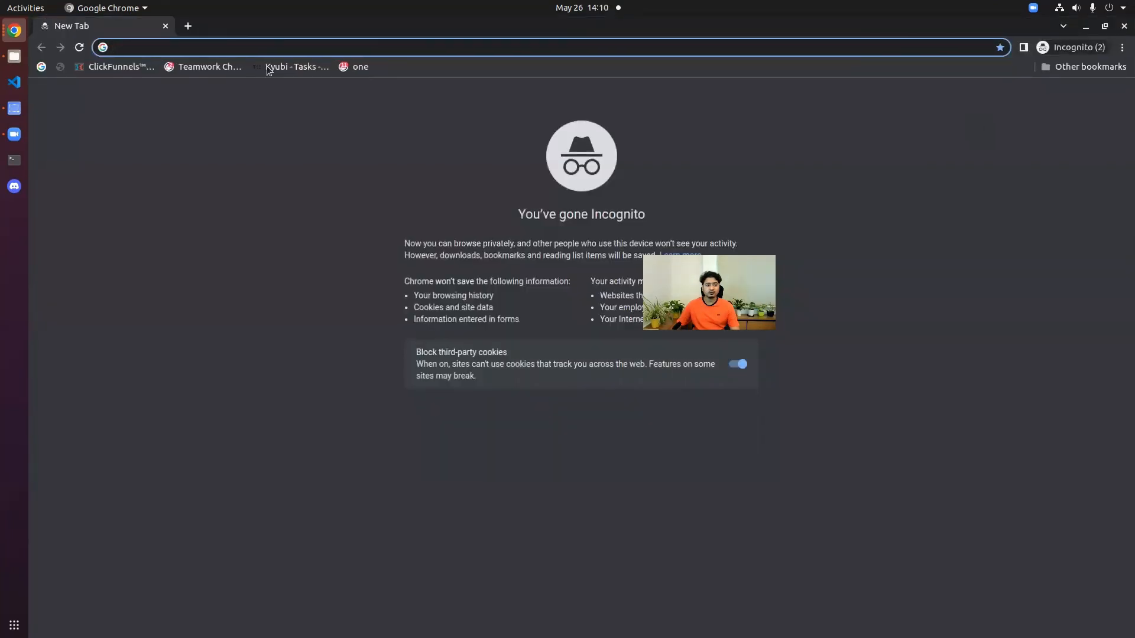
pyautogui.hotkey('ctrl', 'v')
pyautogui.press('Return')
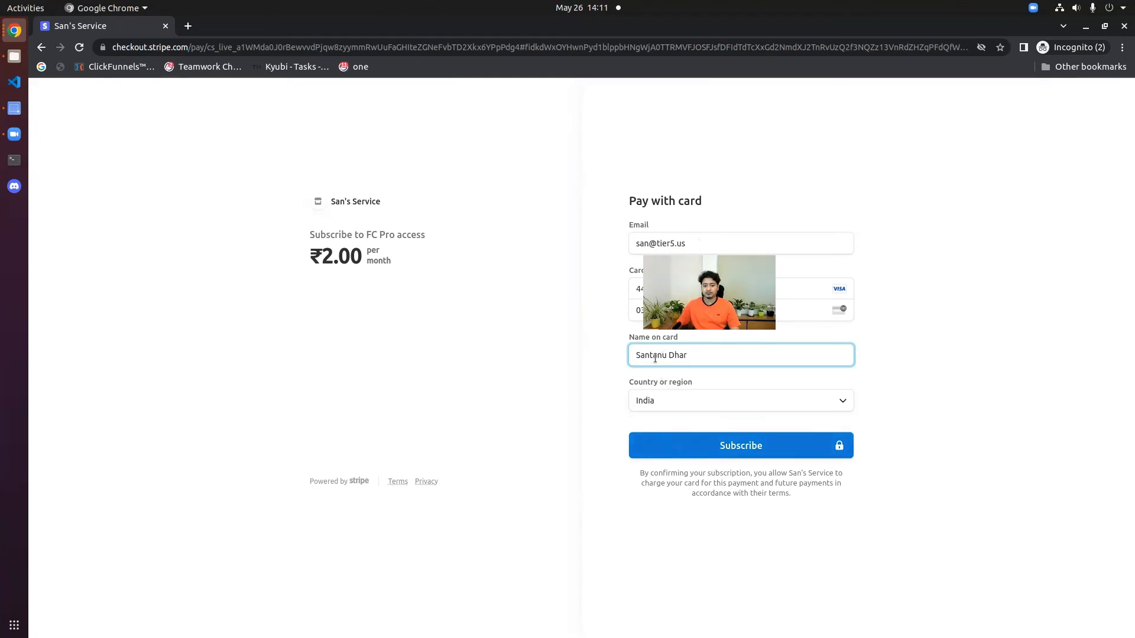
pyautogui.click(699, 447)
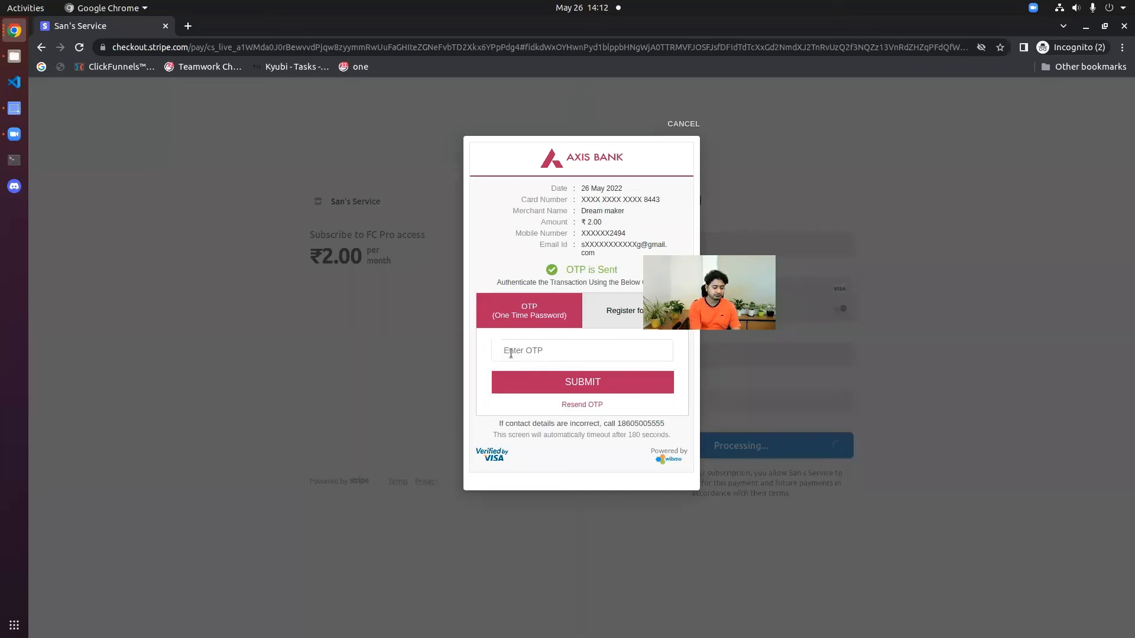
# Step: Enter the bank's one-time password and submit it to authorise the ₹2.00 payment
pyautogui.click(510, 353)
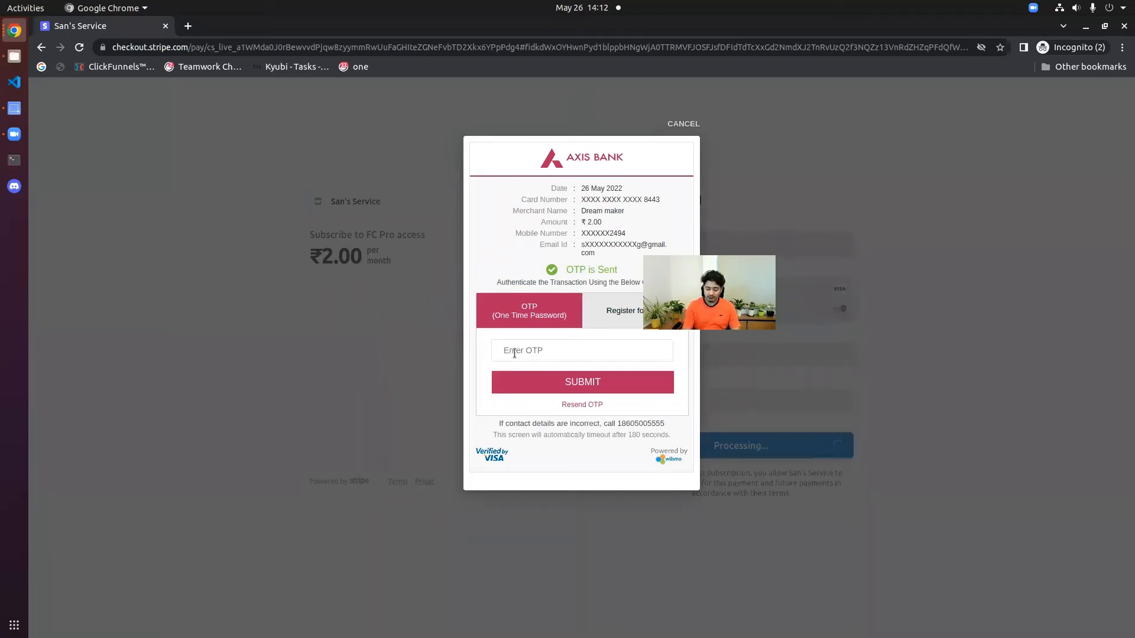
pyautogui.write('••••••')
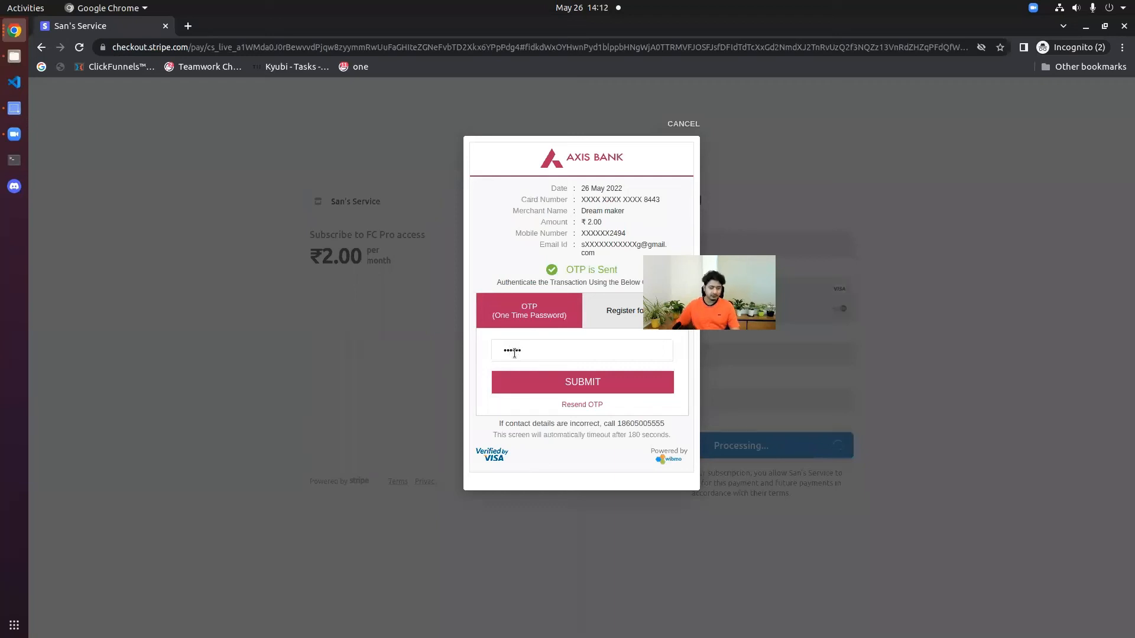
pyautogui.click(579, 383)
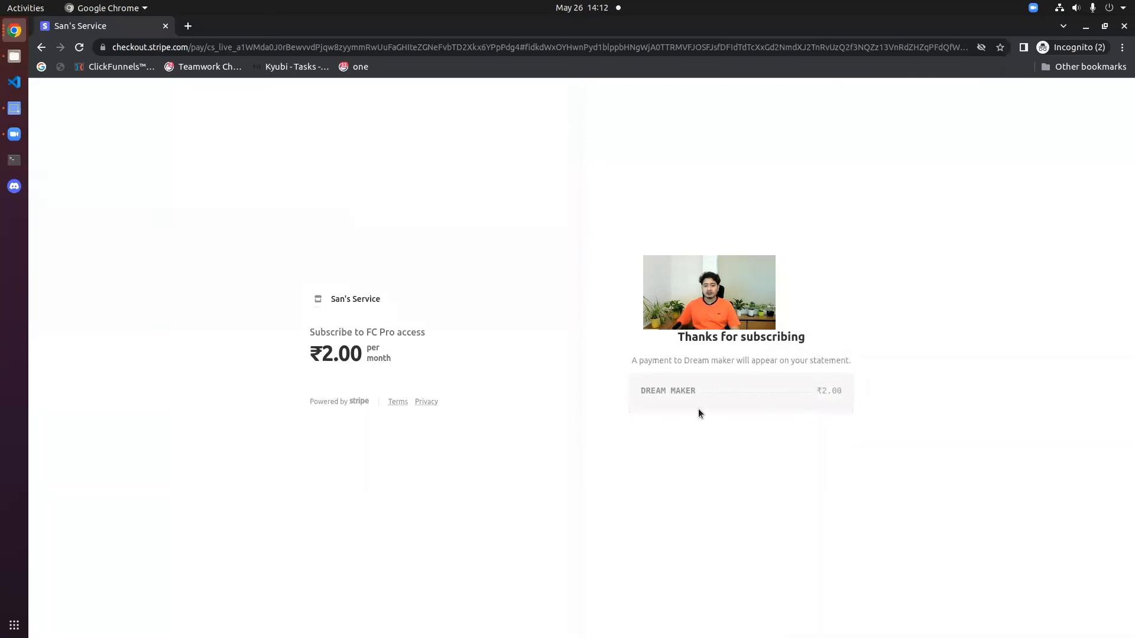
# Step: Close checkout, verify the ₹2.00 payment in All payments, then switch back to Kyubi
pyautogui.click(1124, 26)
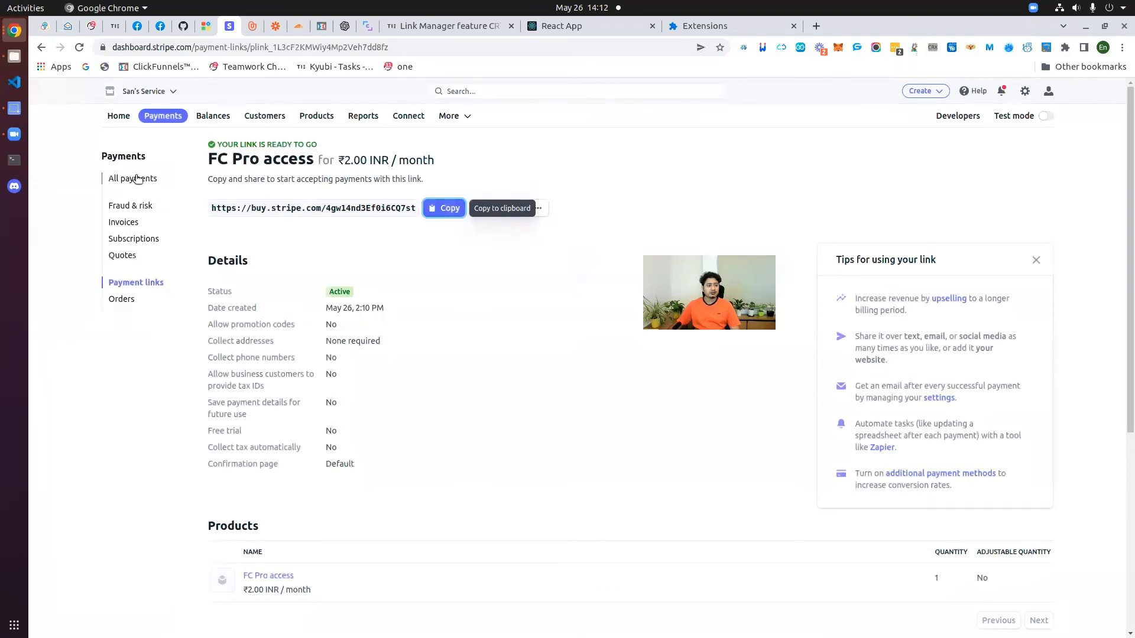
pyautogui.click(154, 117)
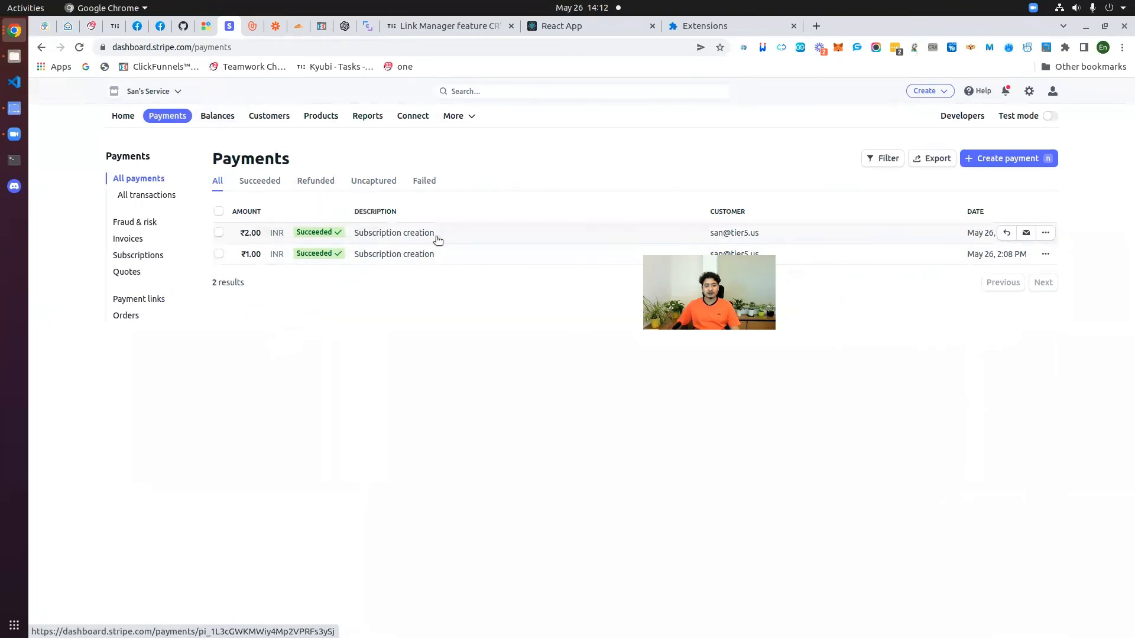
pyautogui.click(205, 27)
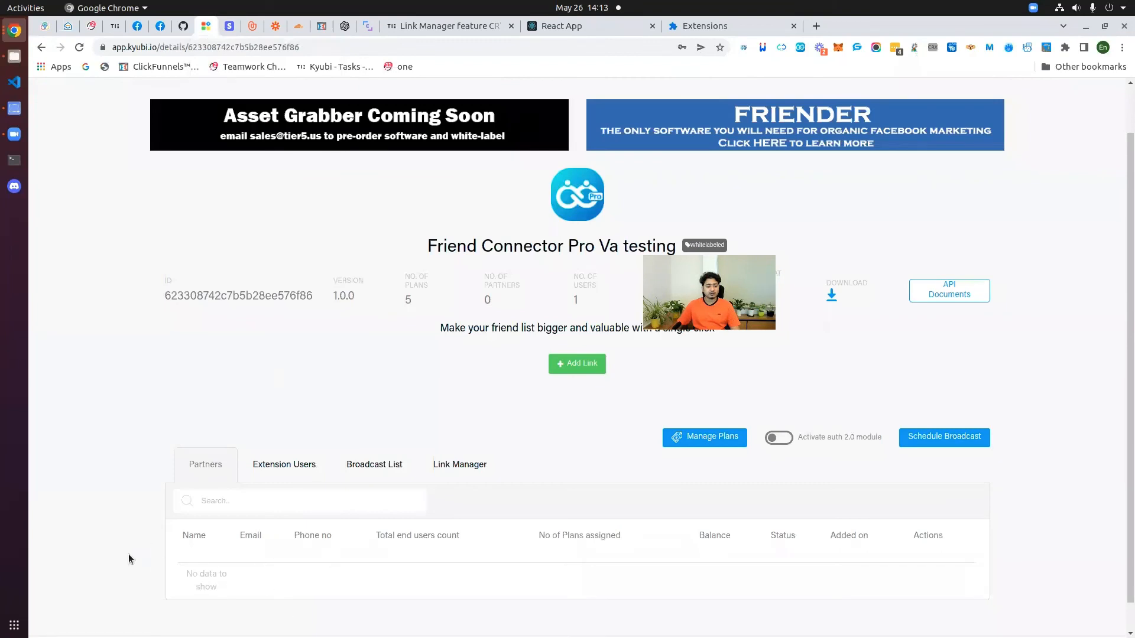
# Step: Reload the Friend Connector Pro Va testing page and verify the new partner's balance of 100
pyautogui.click(79, 48)
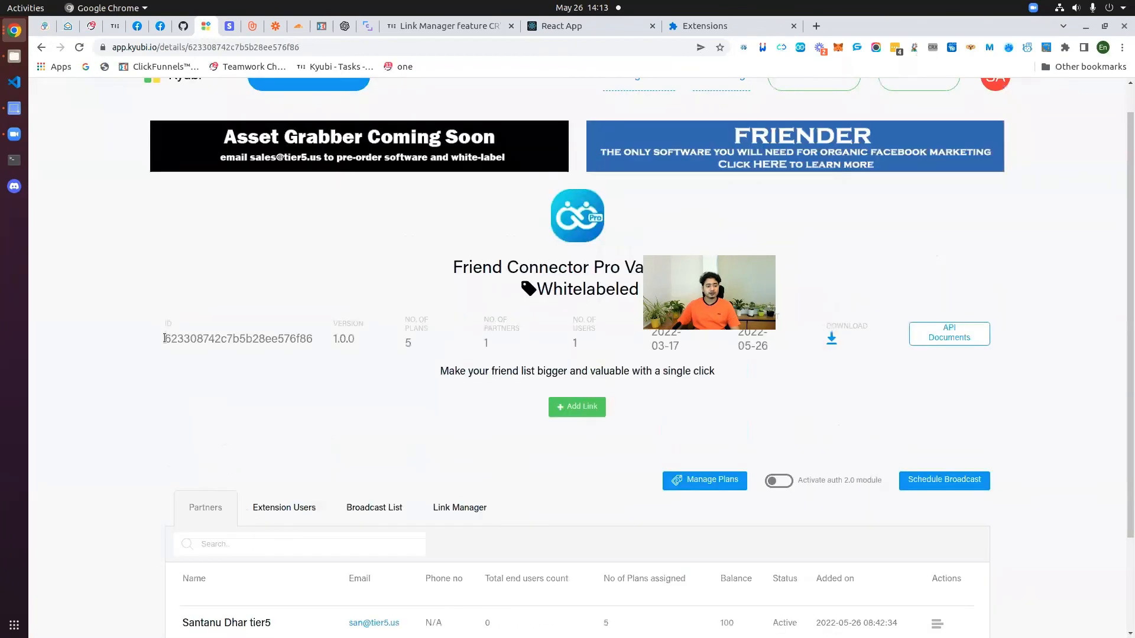
pyautogui.scroll(-4, 164, 338)
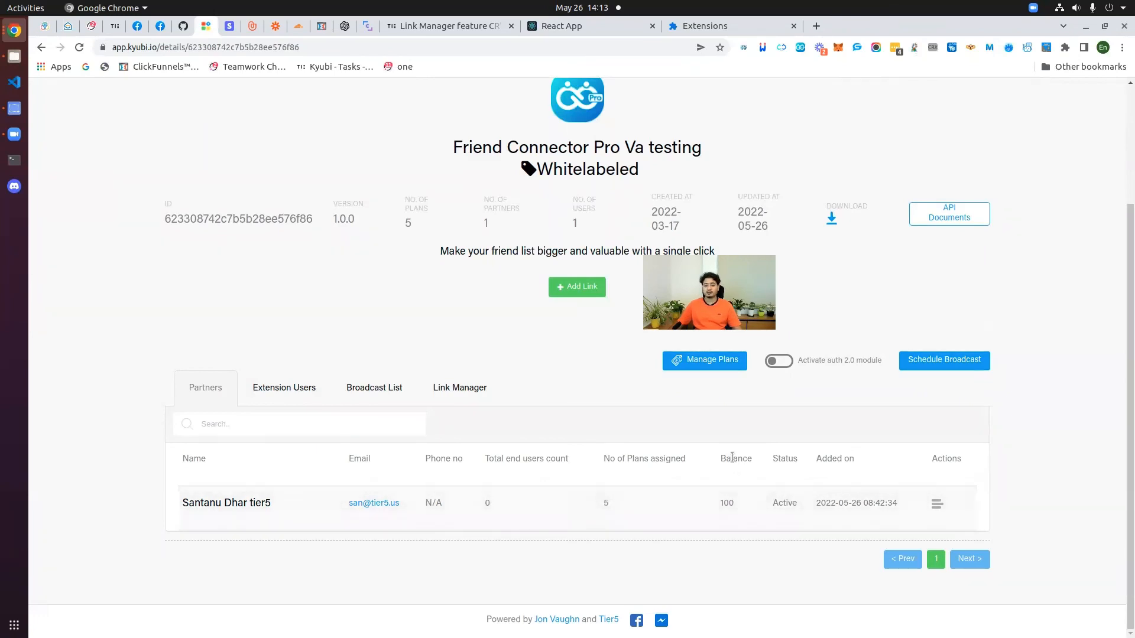
pyautogui.moveTo(721, 459); pyautogui.dragTo(748, 461)
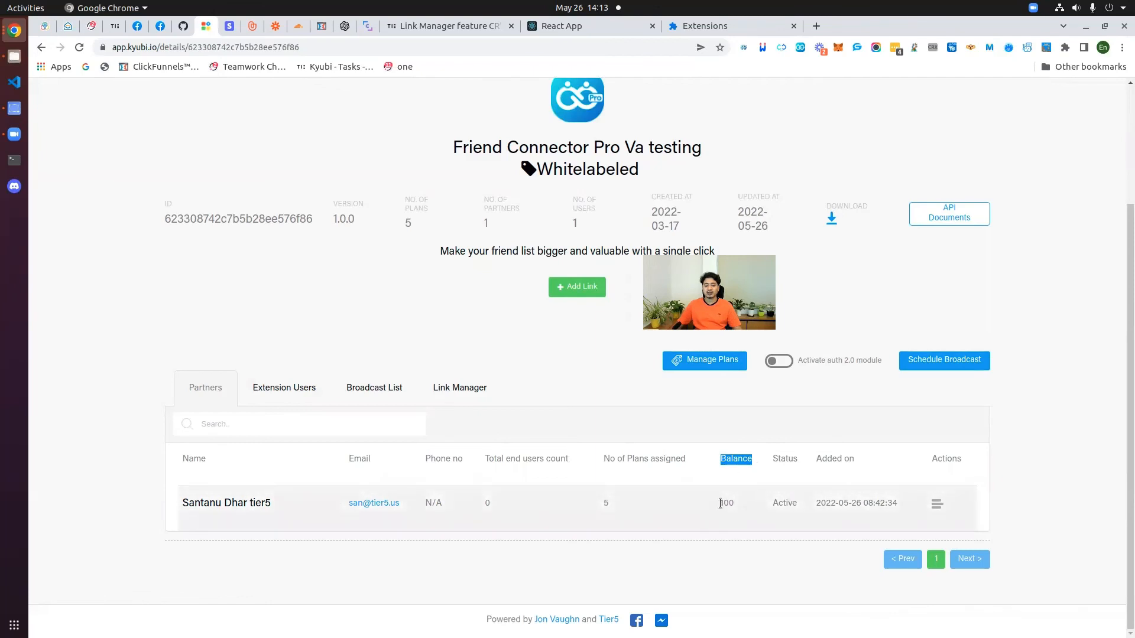
pyautogui.moveTo(719, 503); pyautogui.dragTo(736, 502)
pyautogui.click(313, 572)
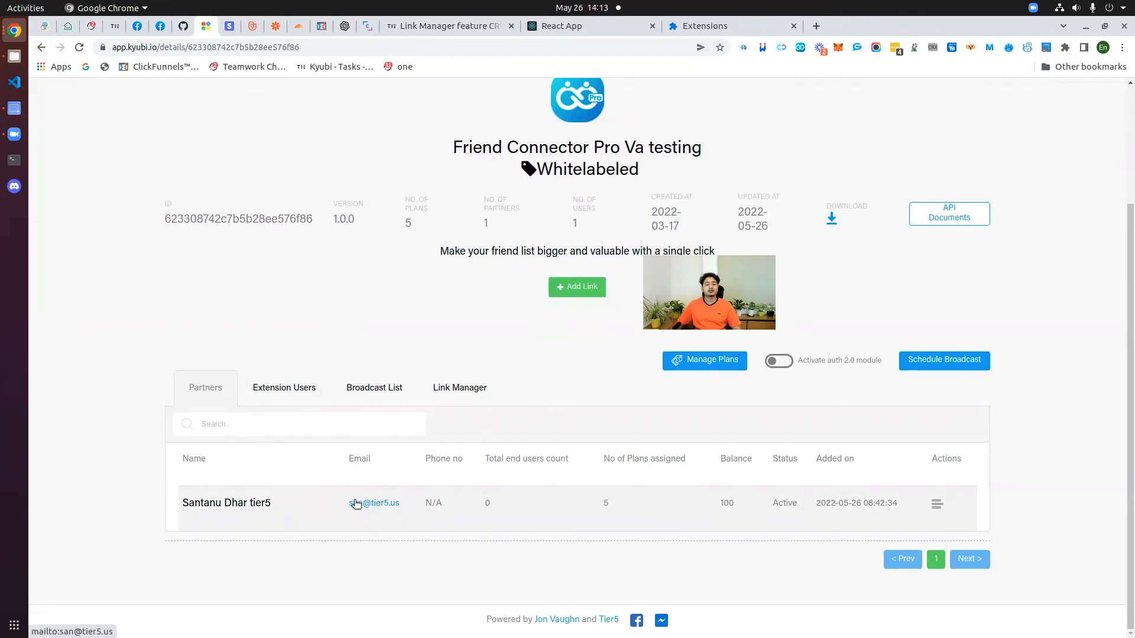
pyautogui.scroll(3, 459, 278)
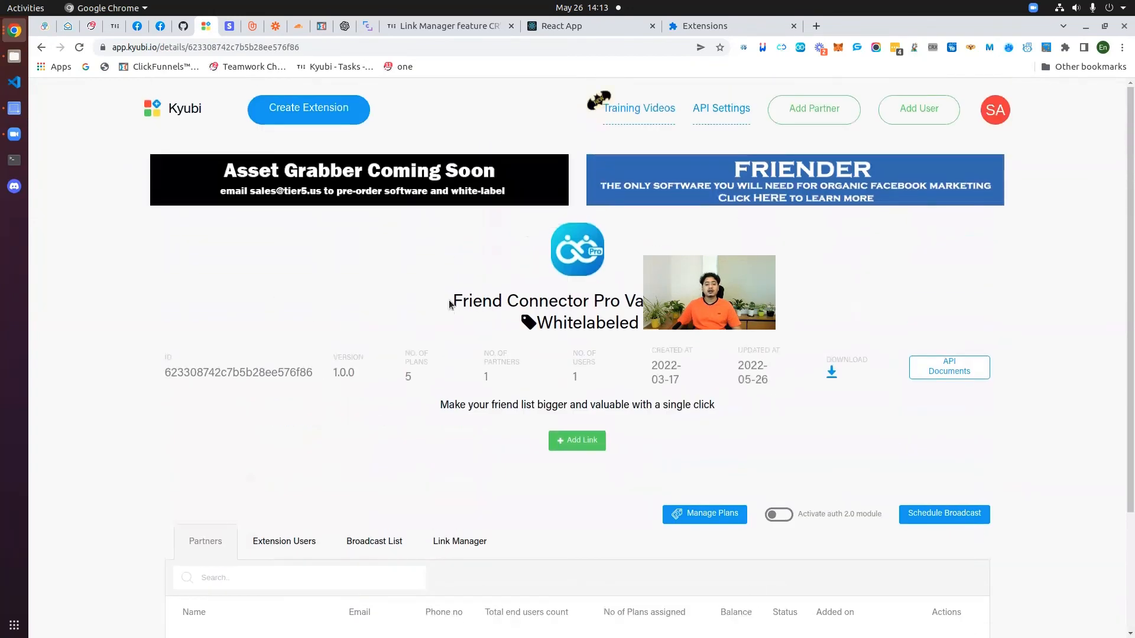
pyautogui.moveTo(449, 303); pyautogui.dragTo(643, 304)
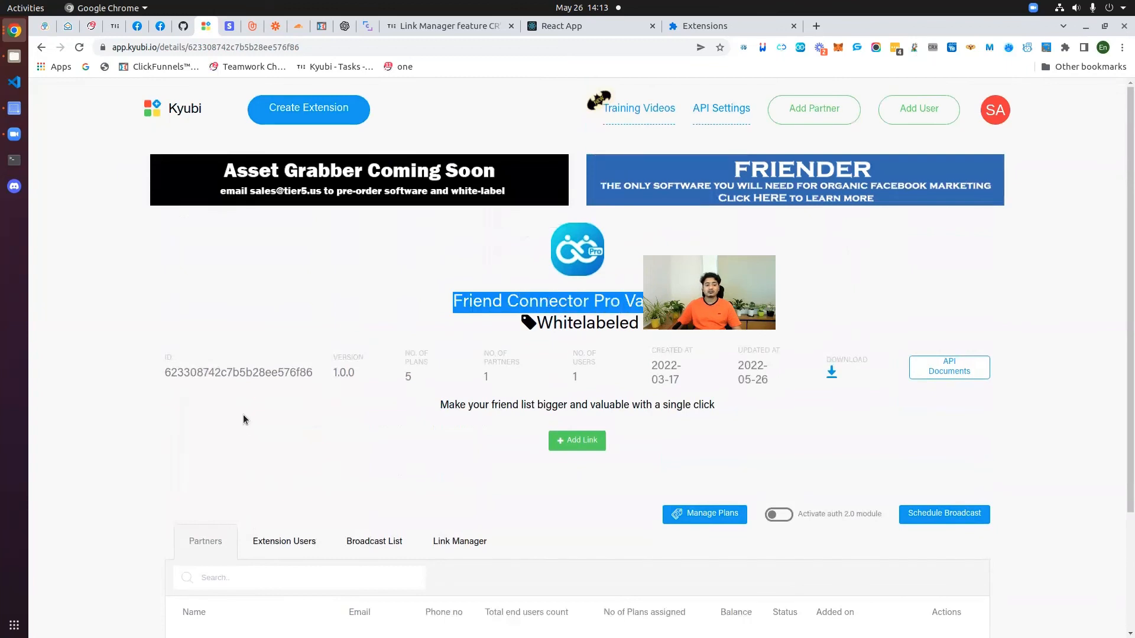
pyautogui.scroll(-3, 244, 419)
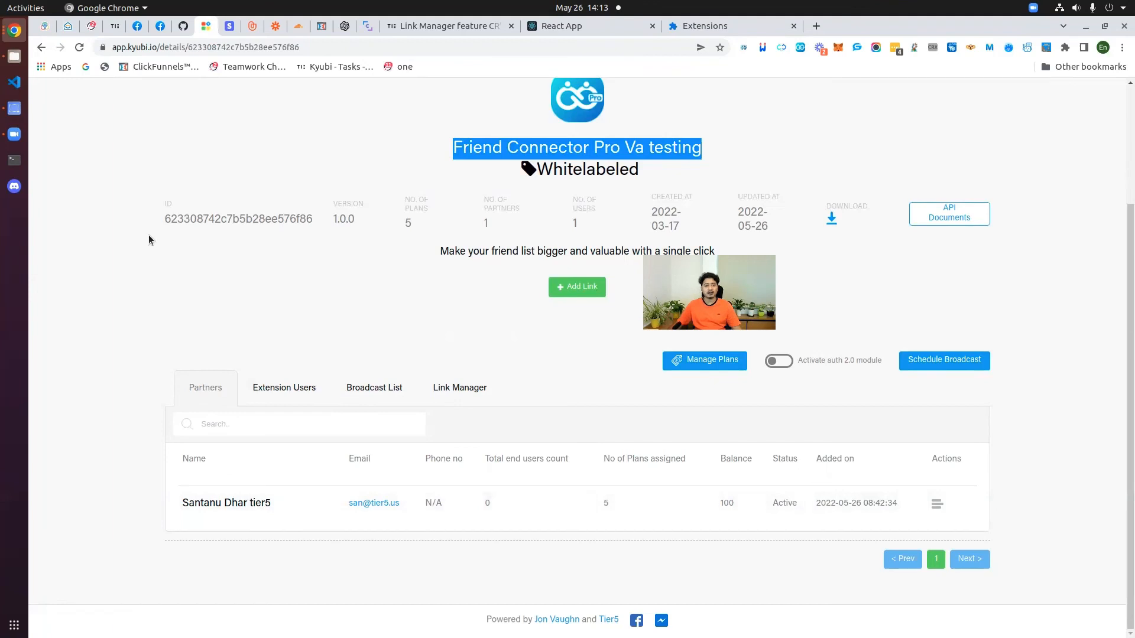
pyautogui.click(109, 282)
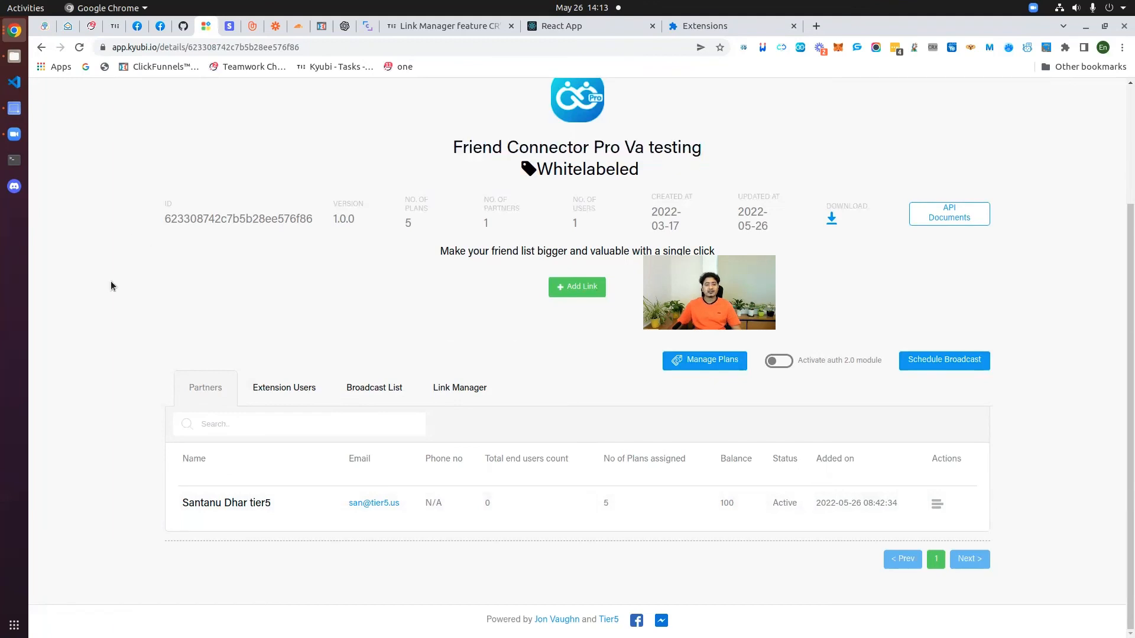
pyautogui.scroll(3, 169, 350)
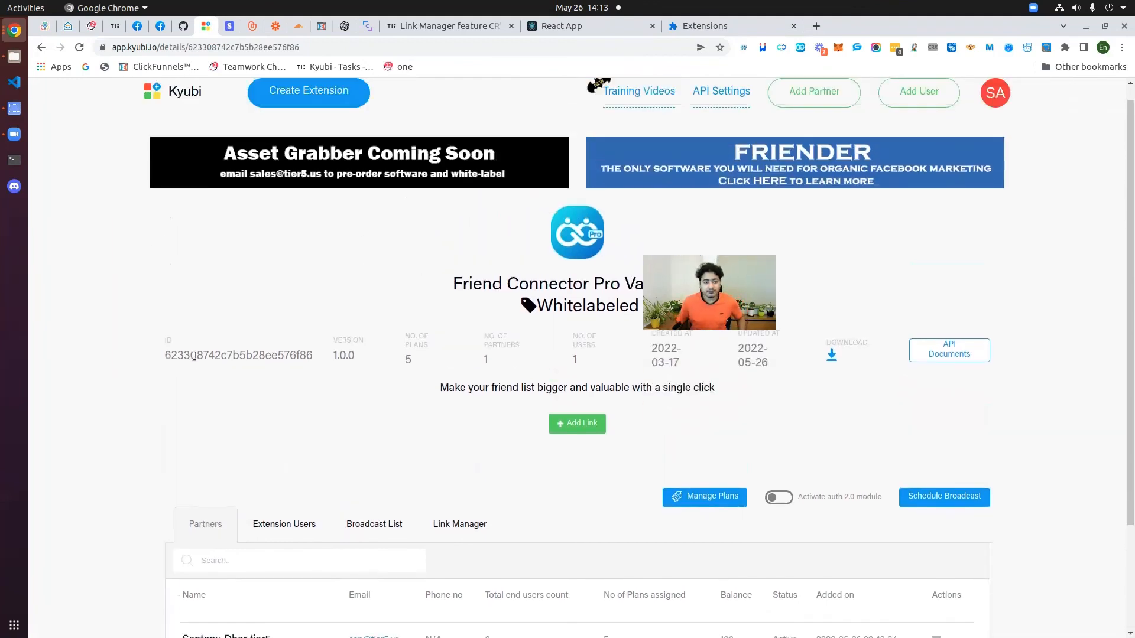
# Step: Check the partners list from the Kyubi main dashboard, then sign out of the account
pyautogui.click(191, 109)
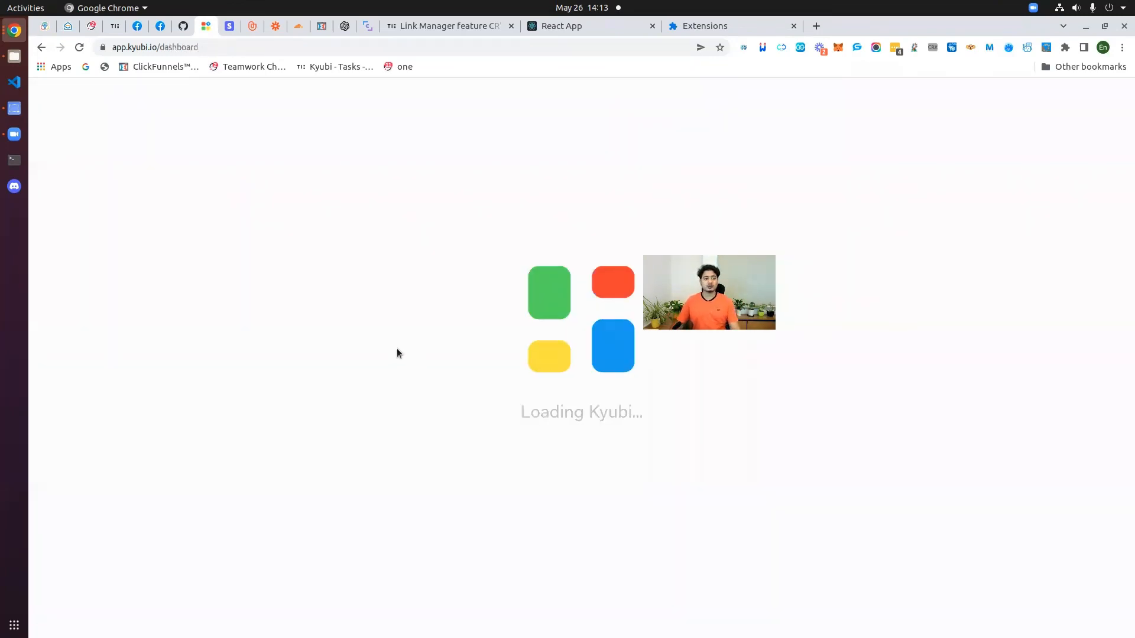
pyautogui.scroll(-3, 331, 432)
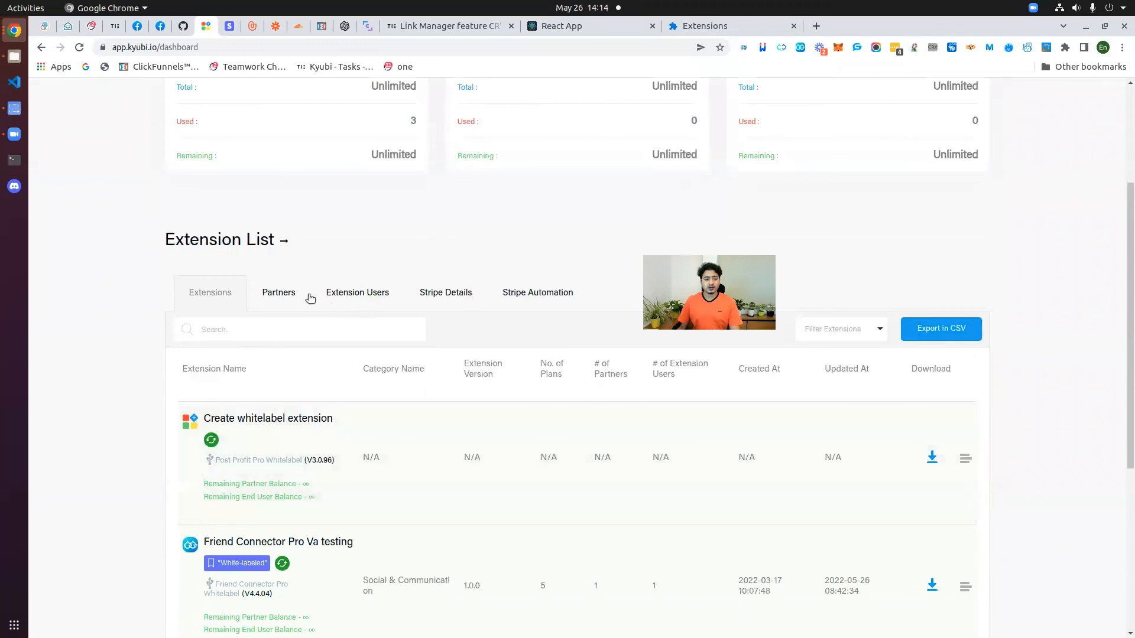
pyautogui.click(276, 291)
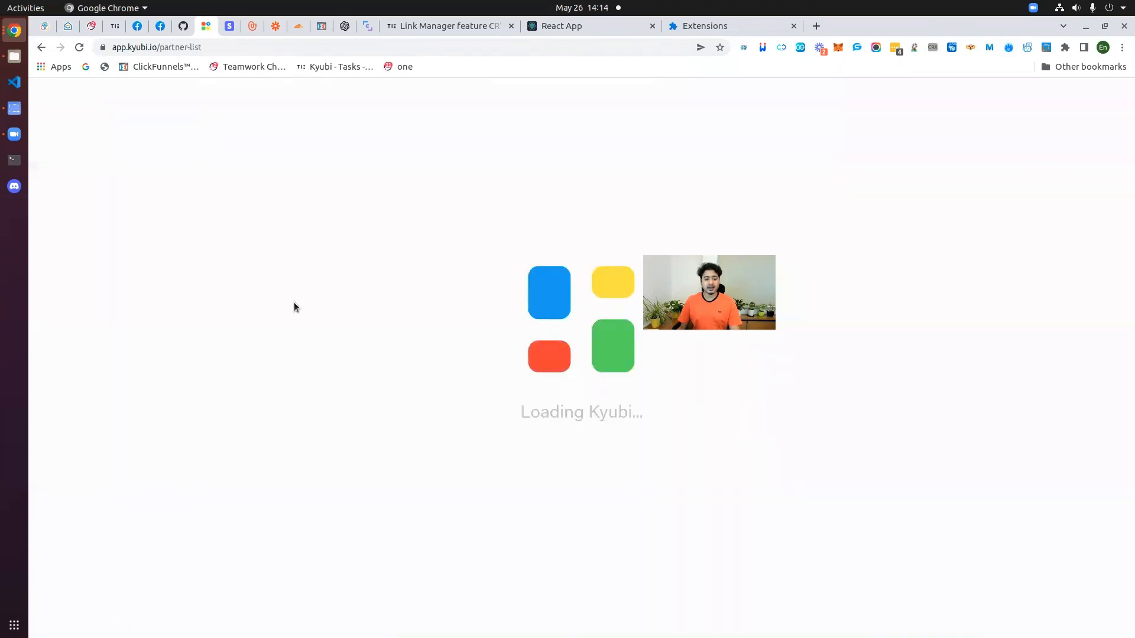
pyautogui.click(988, 111)
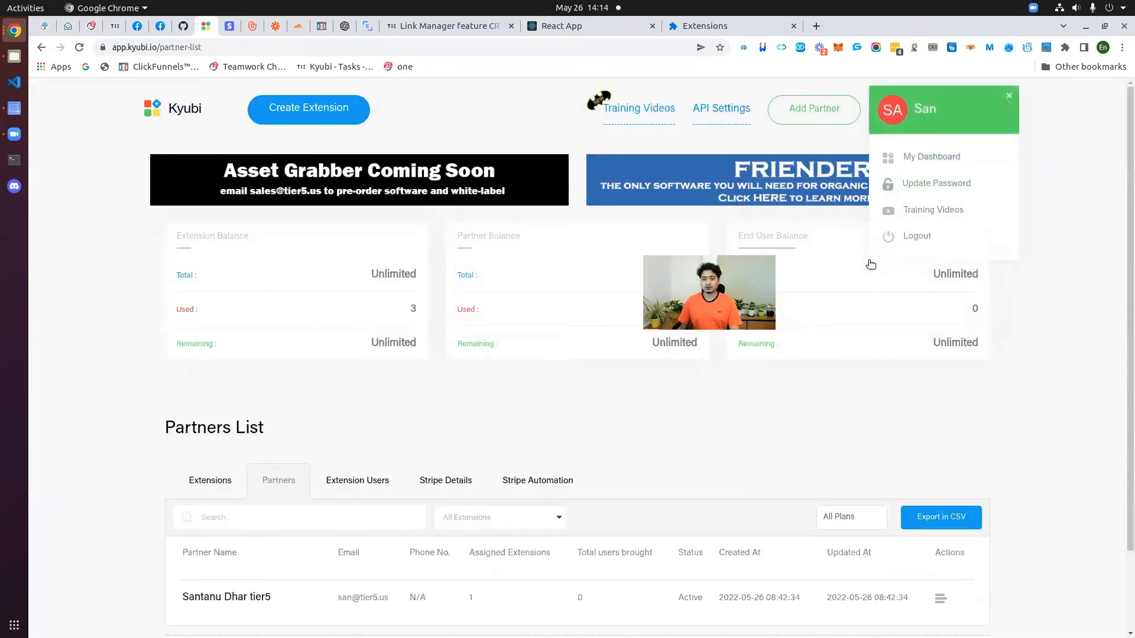
pyautogui.click(871, 260)
# Step: Log in with the partner's email and password and dismiss both save-password prompts
pyautogui.moveTo(266, 306); pyautogui.dragTo(132, 308)
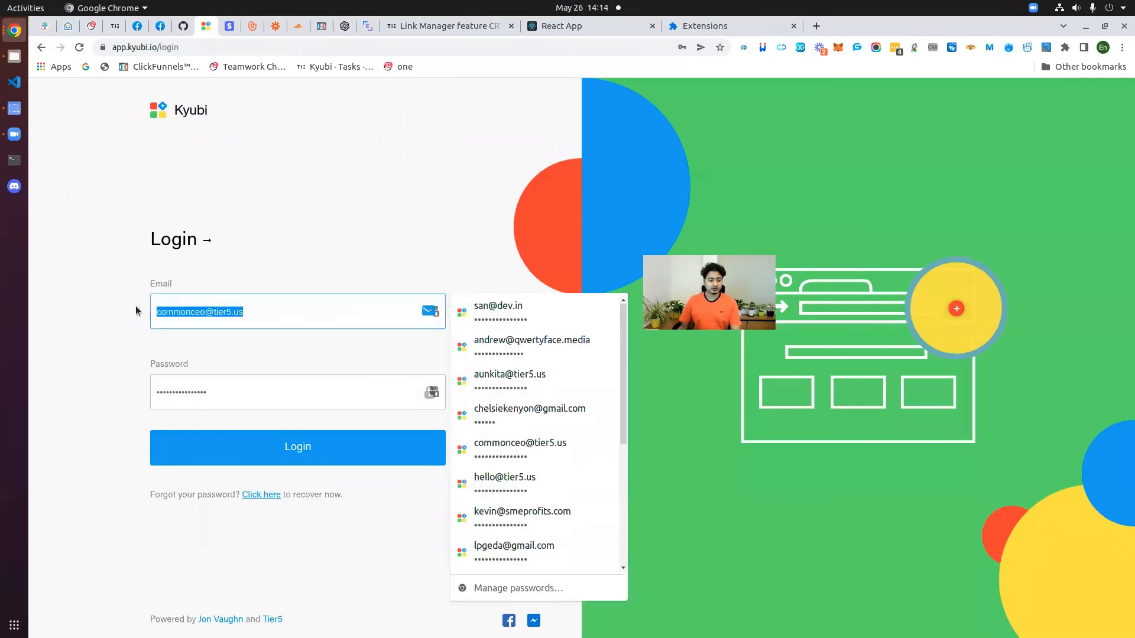
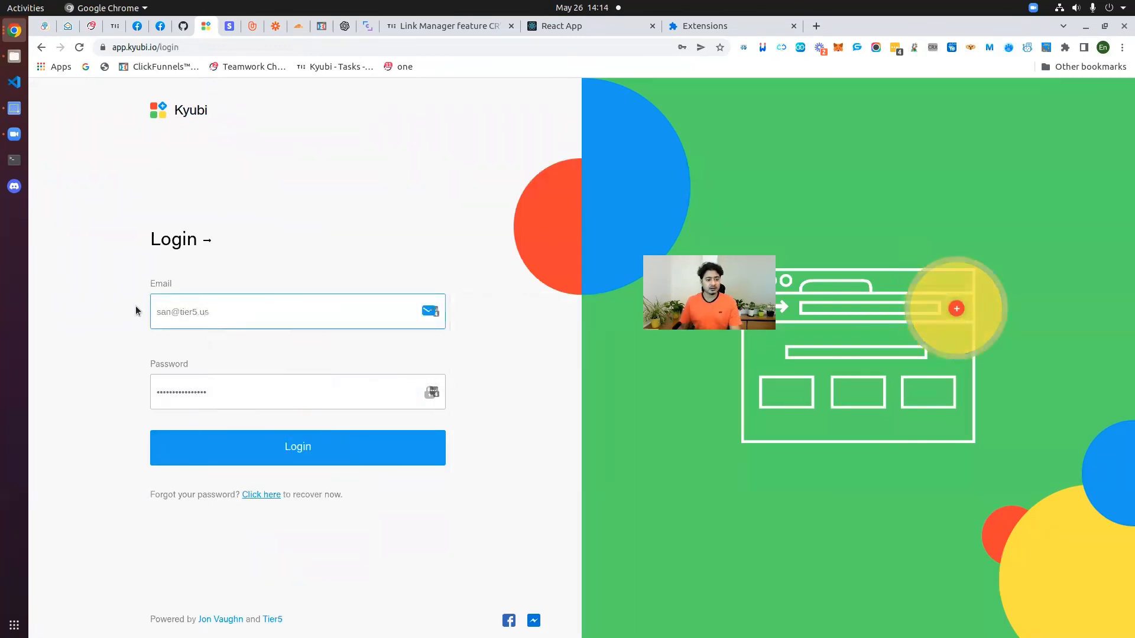
pyautogui.moveTo(262, 403); pyautogui.dragTo(115, 377)
pyautogui.write('•••')
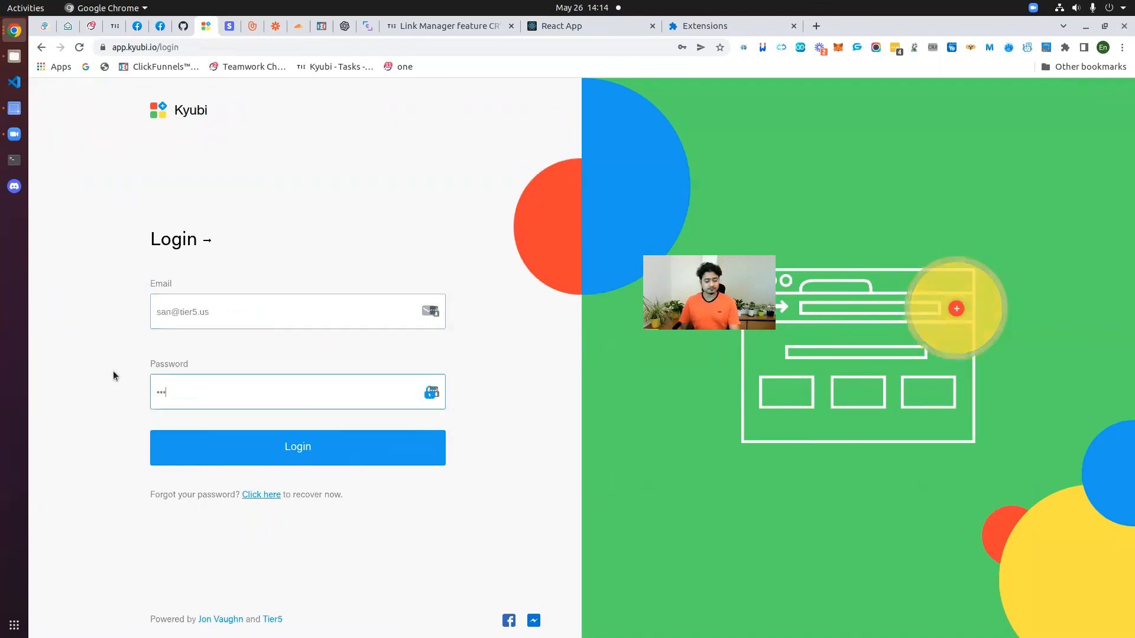
pyautogui.write('•••')
pyautogui.press('Return')
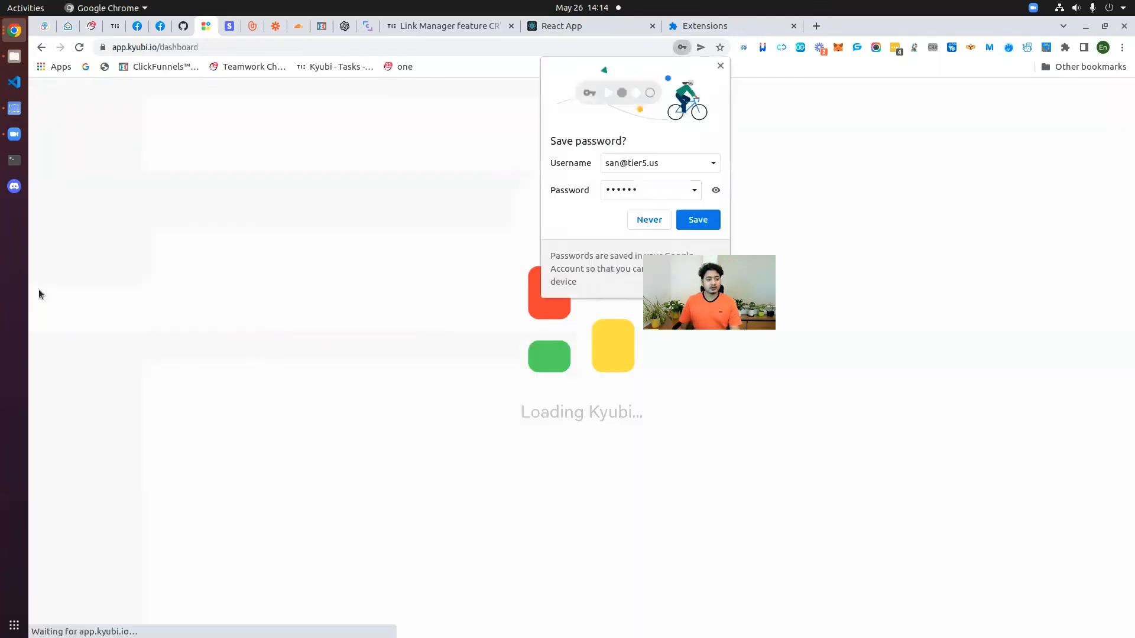
pyautogui.click(584, 223)
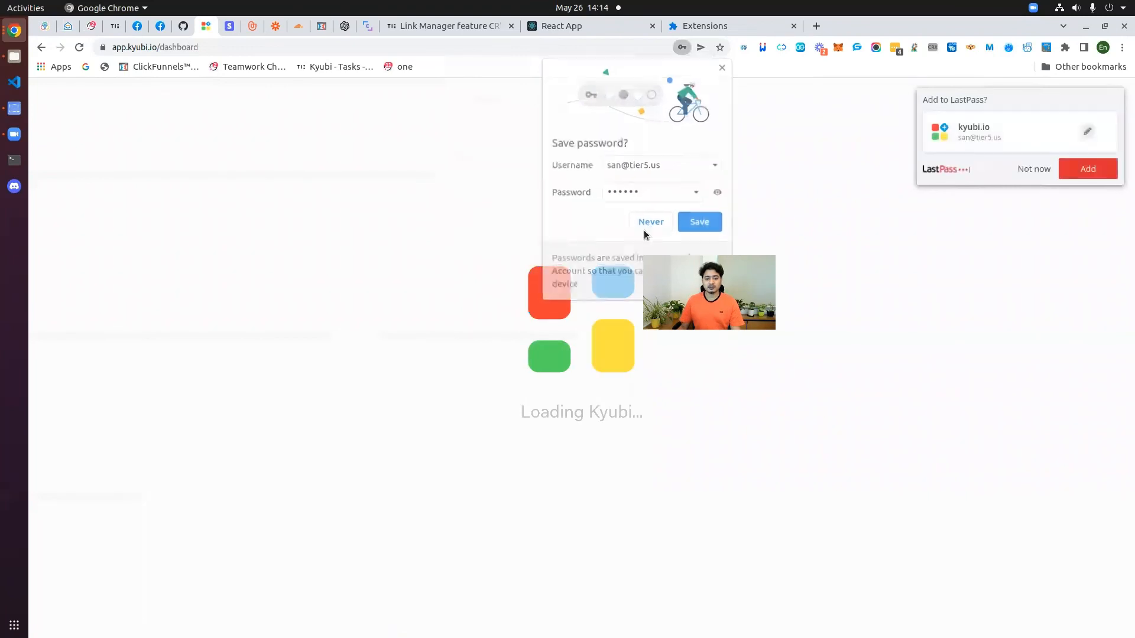
pyautogui.click(1028, 170)
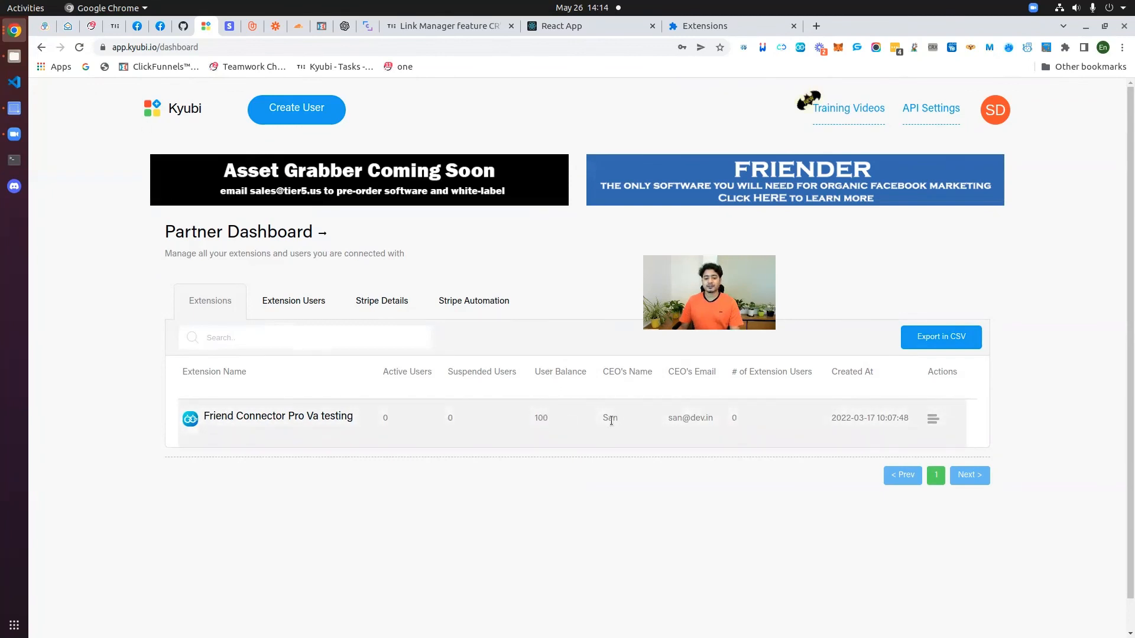
pyautogui.moveTo(667, 423); pyautogui.dragTo(717, 422)
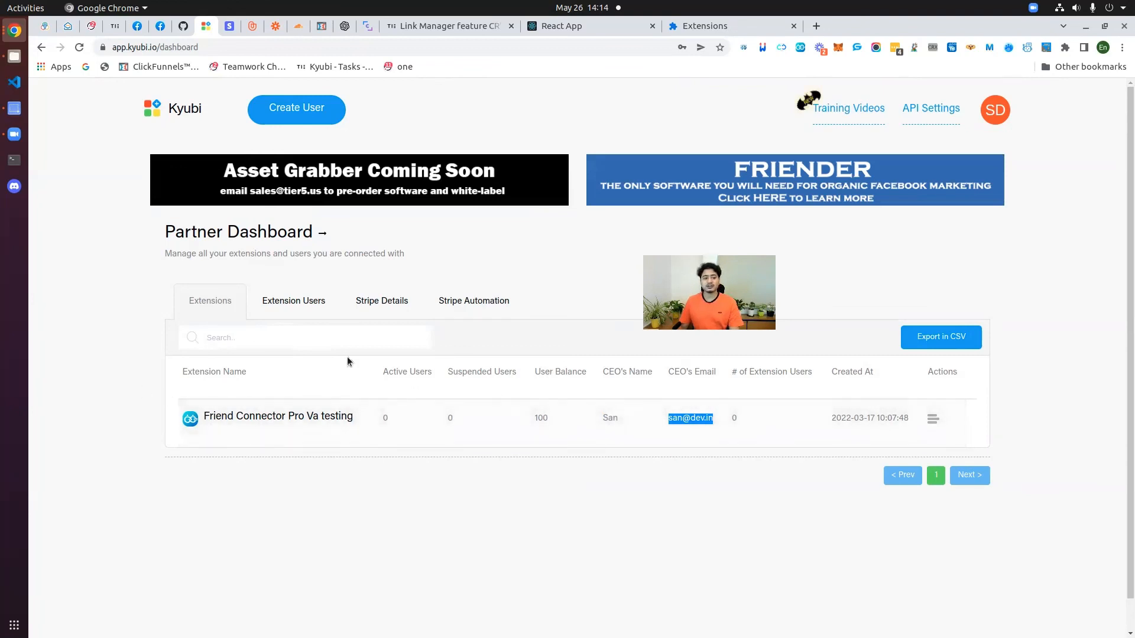
pyautogui.click(383, 300)
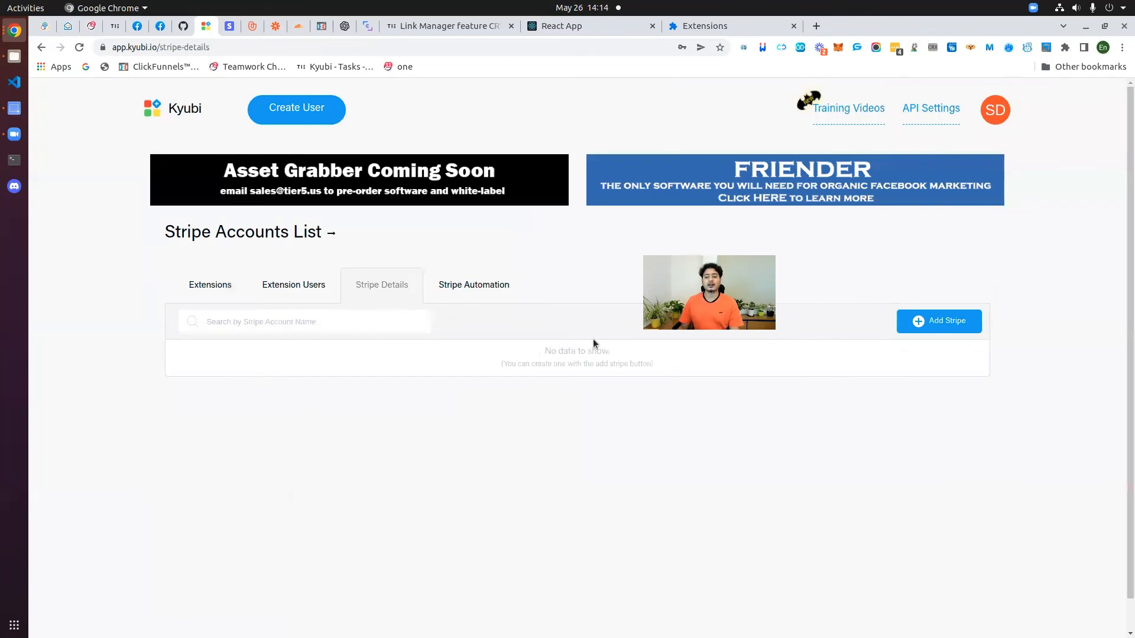
pyautogui.click(470, 288)
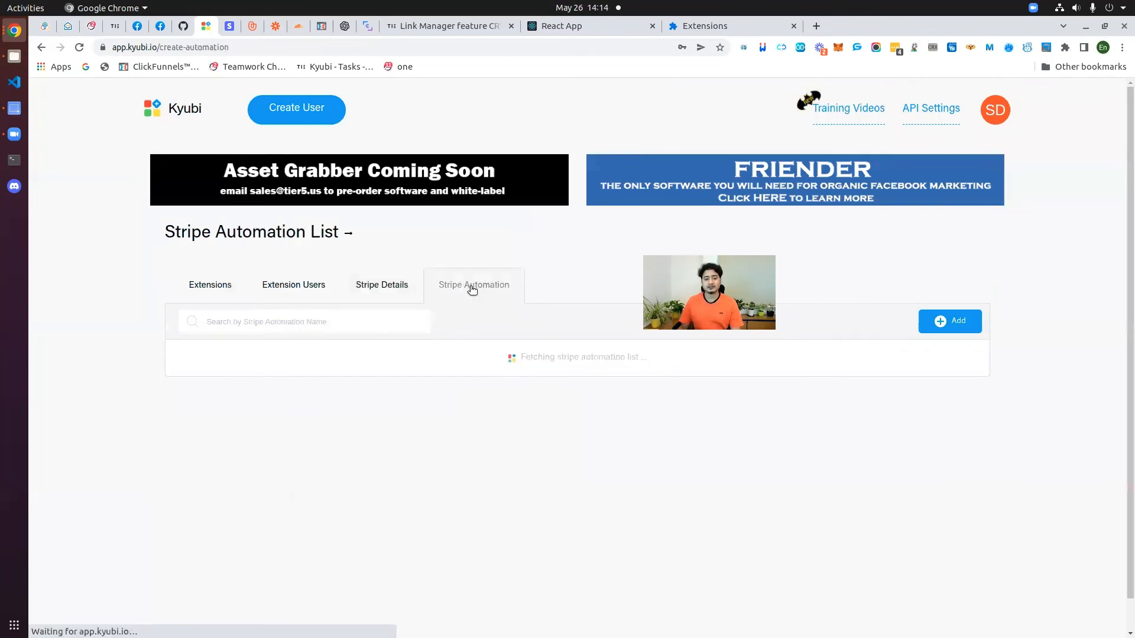
pyautogui.click(384, 286)
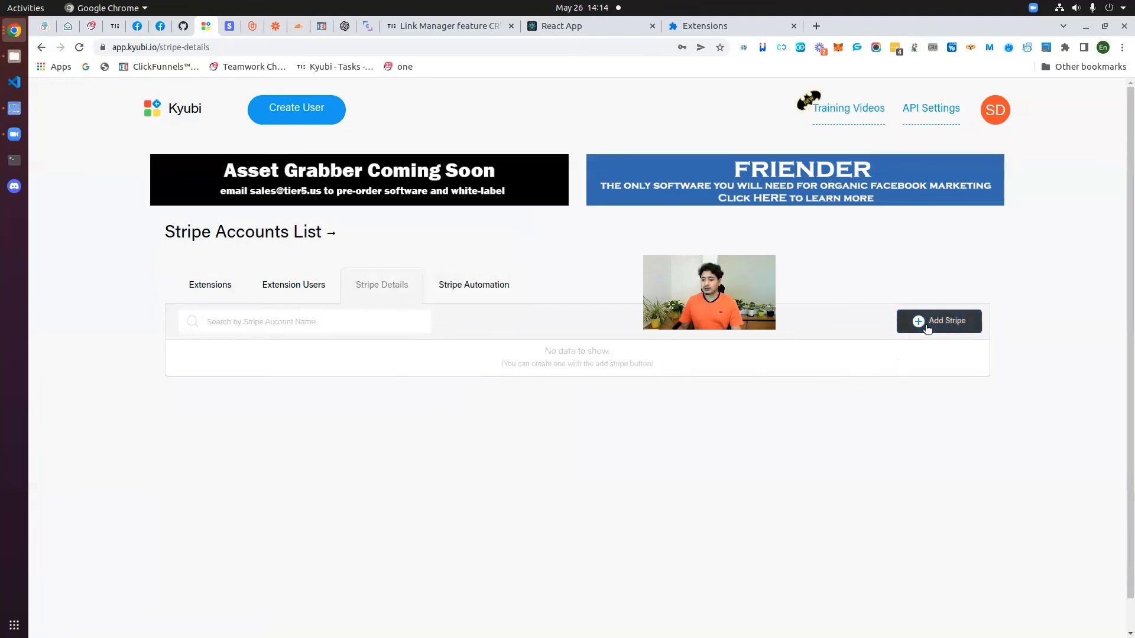
pyautogui.click(488, 296)
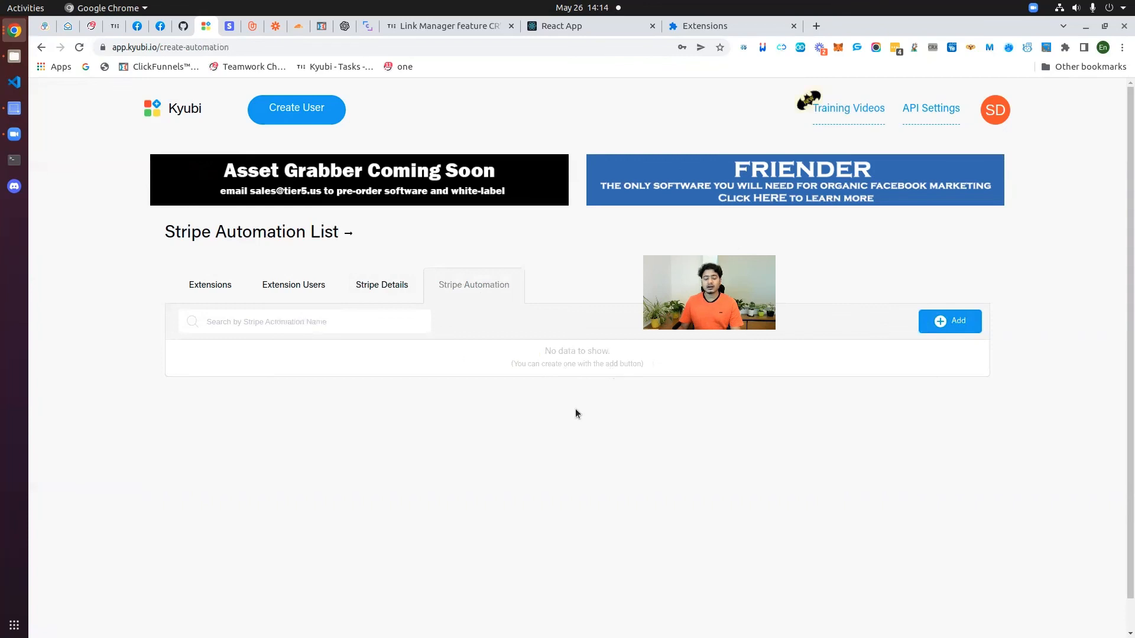
pyautogui.click(220, 291)
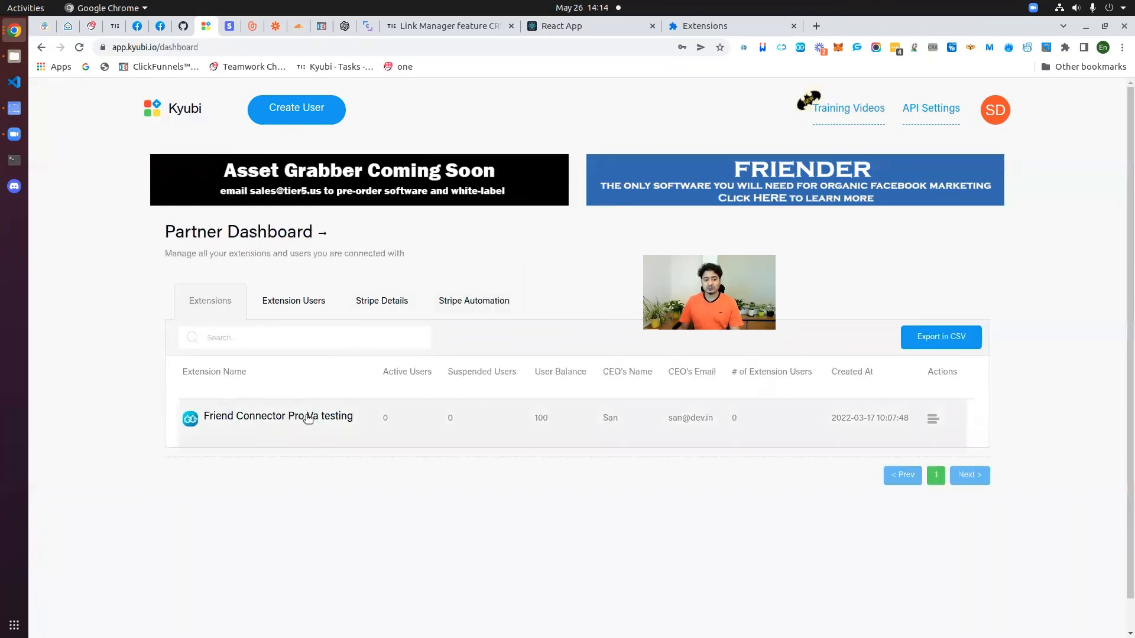
pyautogui.click(309, 419)
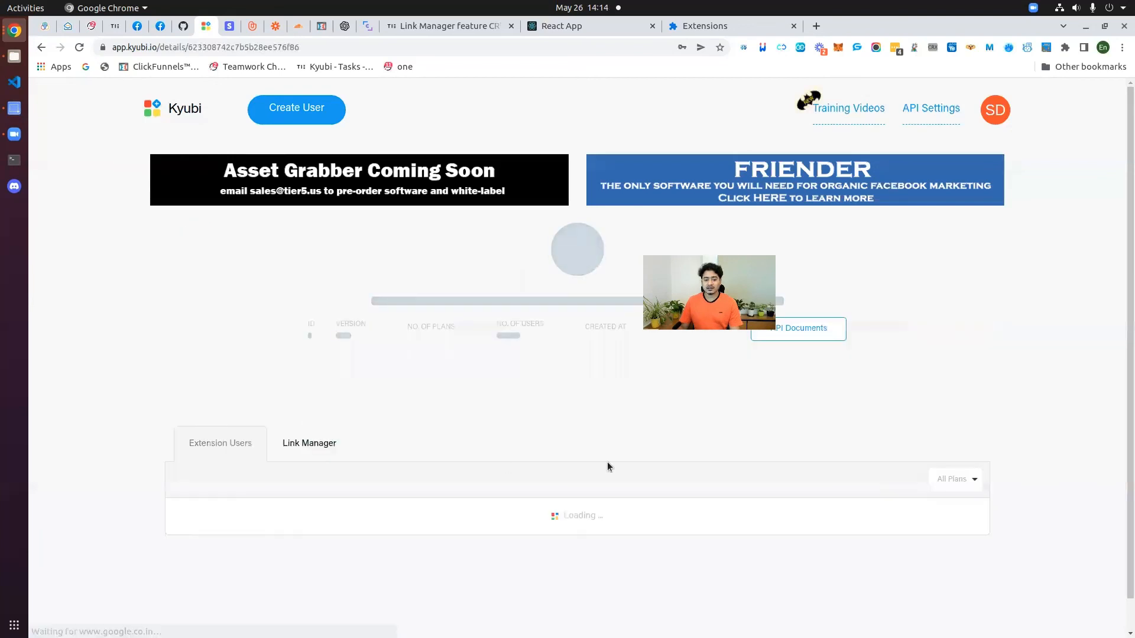
pyautogui.scroll(-1, 409, 509)
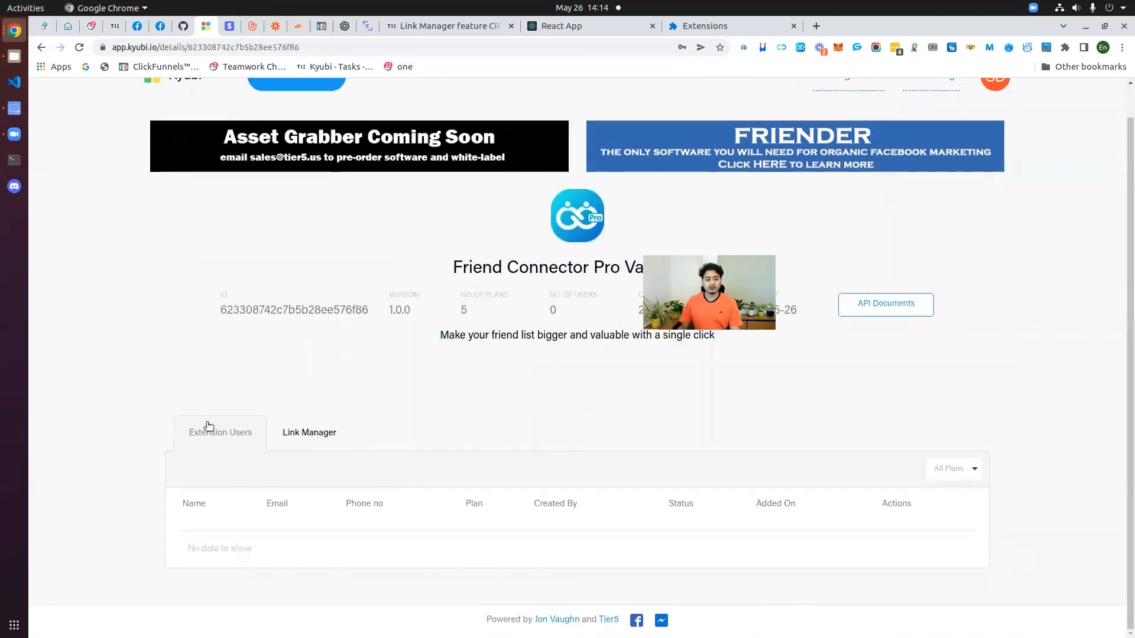
pyautogui.scroll(1, 254, 278)
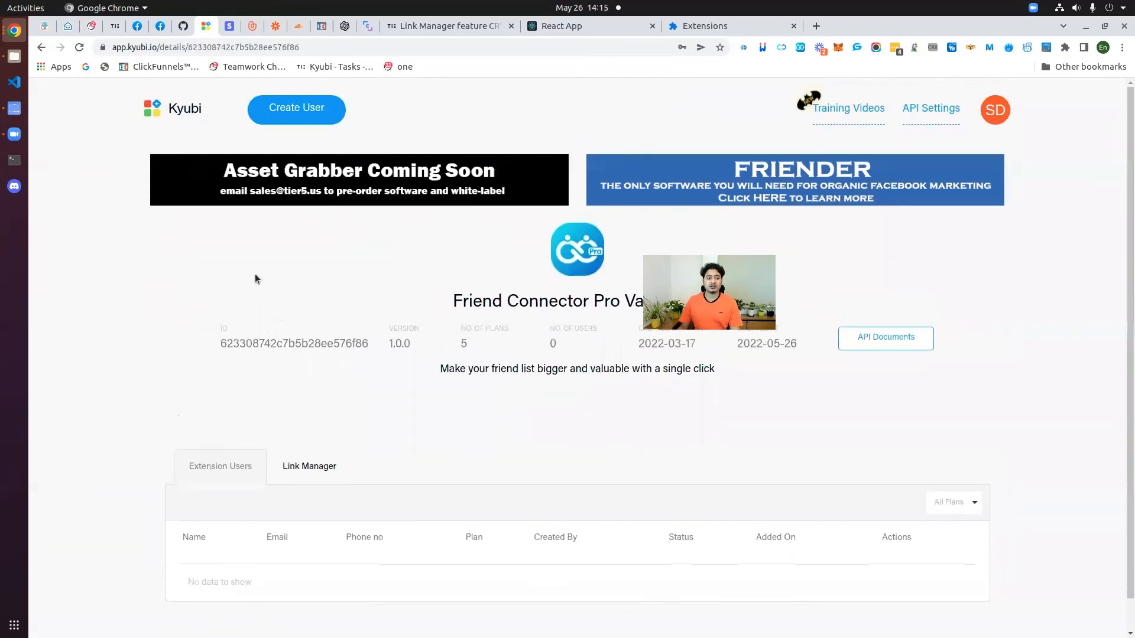
pyautogui.click(188, 107)
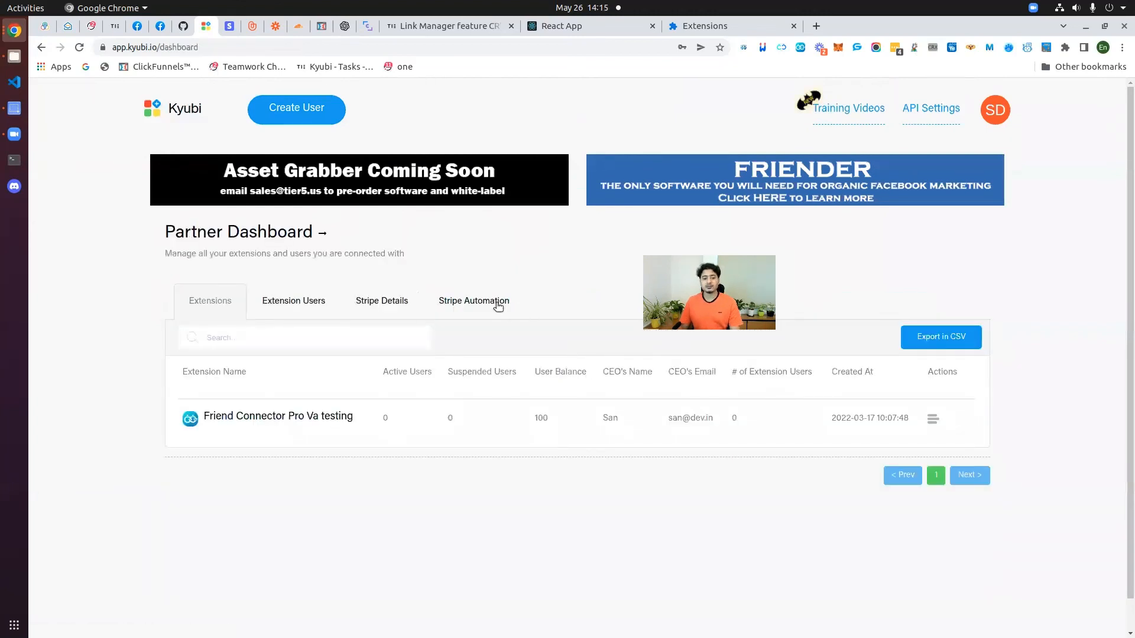
pyautogui.click(471, 306)
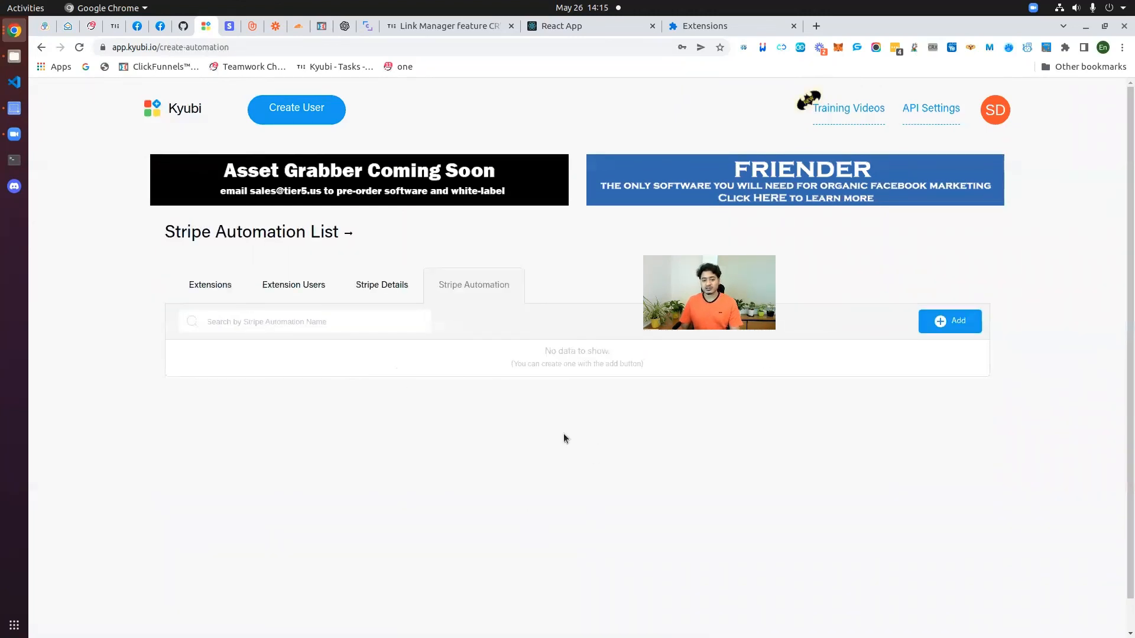
pyautogui.click(390, 290)
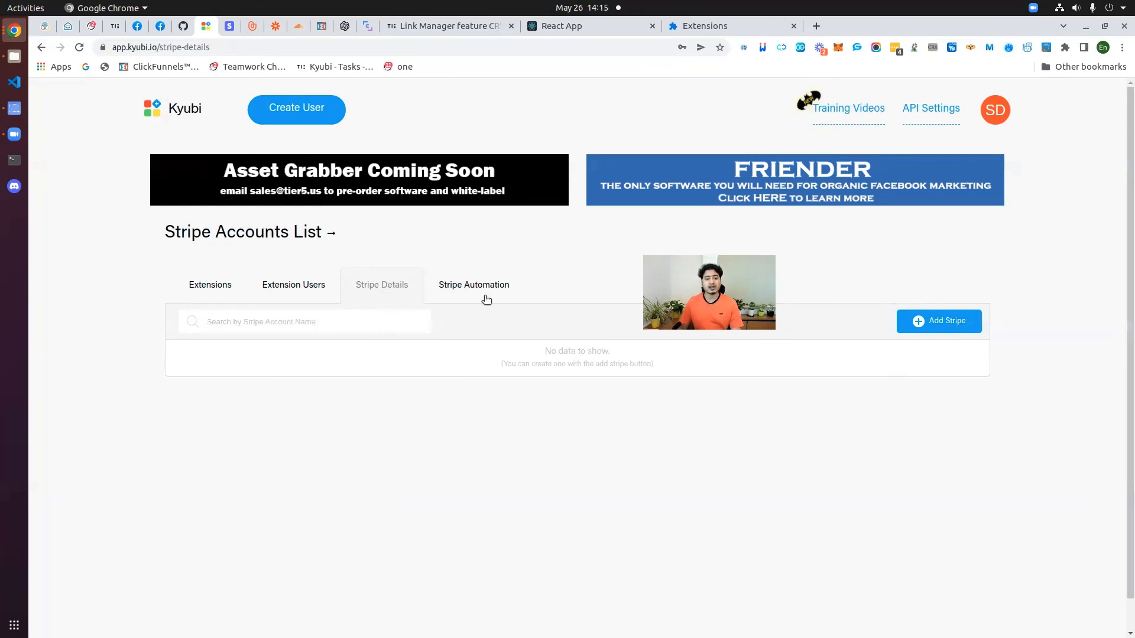
pyautogui.click(464, 285)
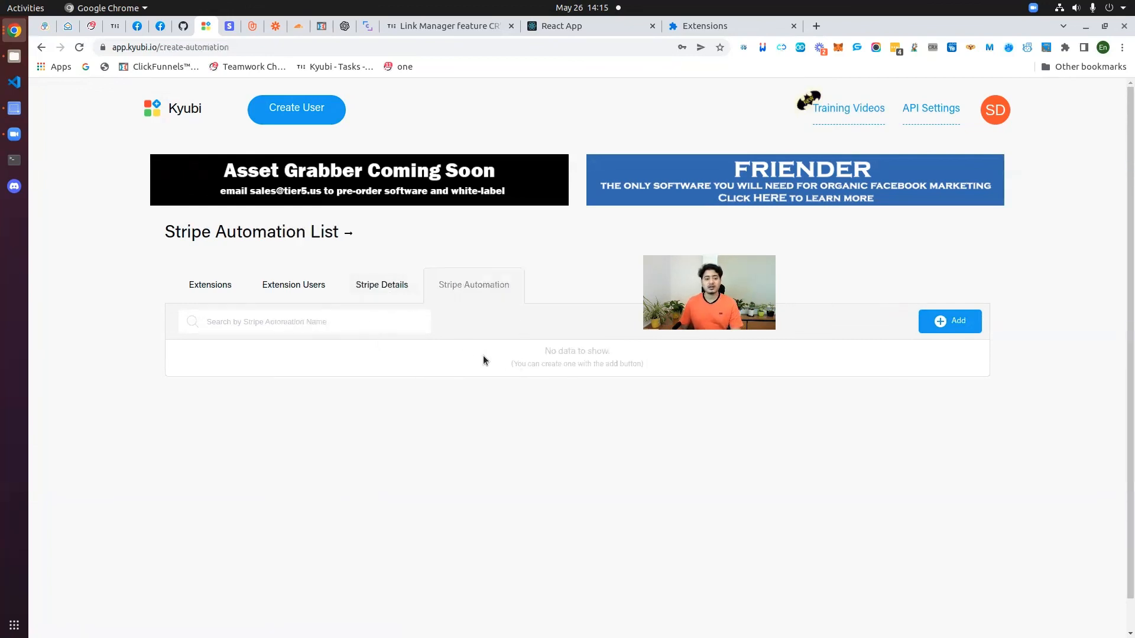
pyautogui.click(211, 289)
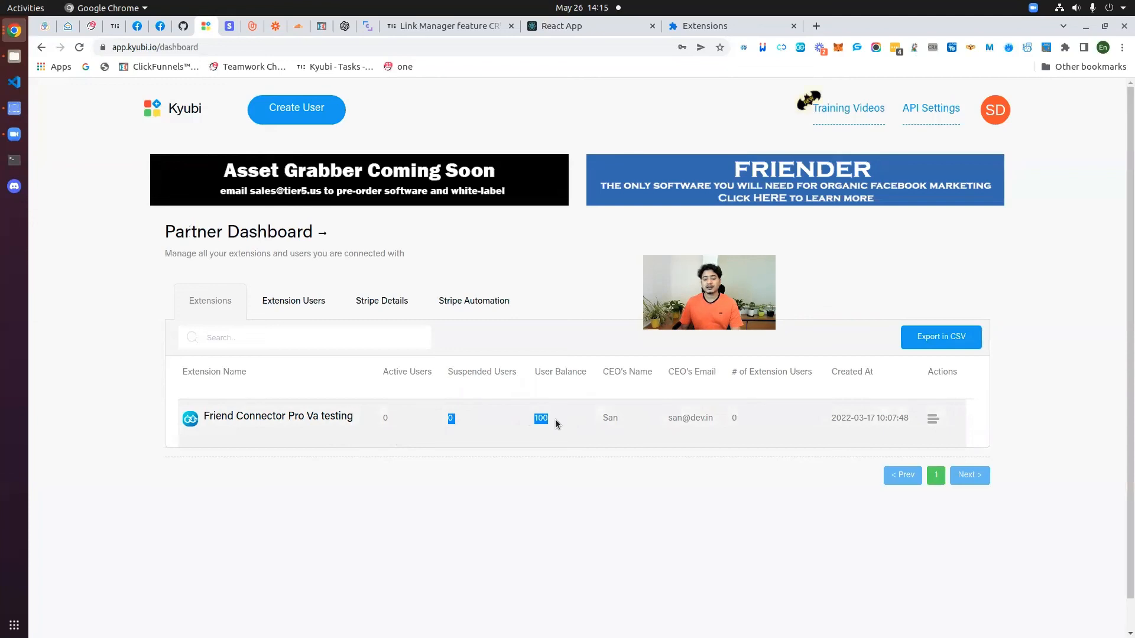
pyautogui.click(525, 469)
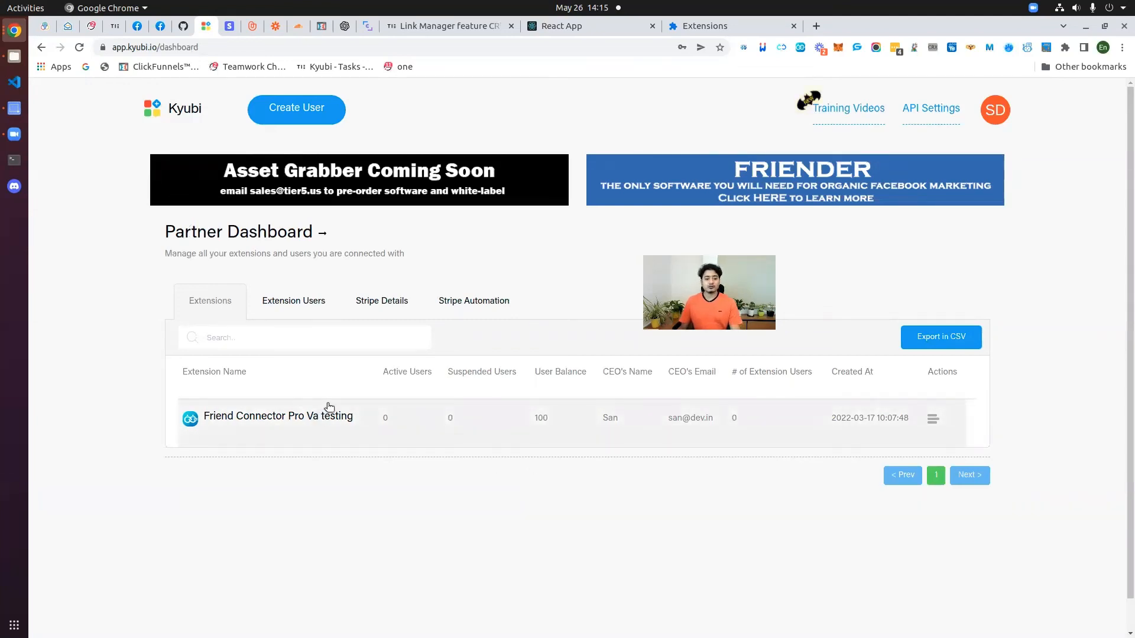
pyautogui.click(913, 110)
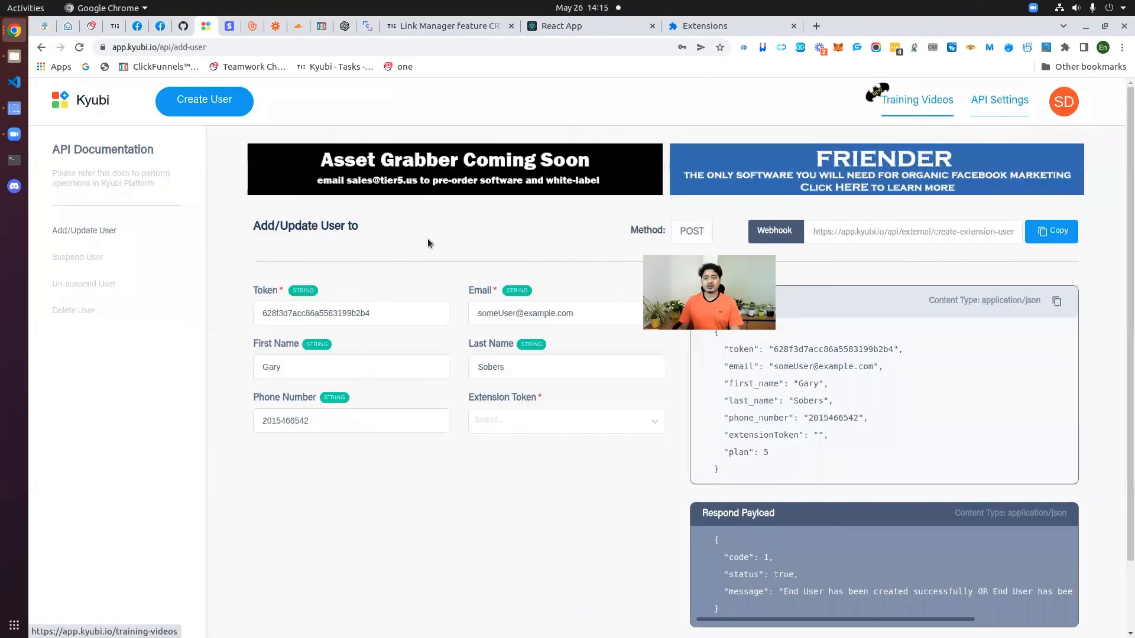
pyautogui.click(74, 99)
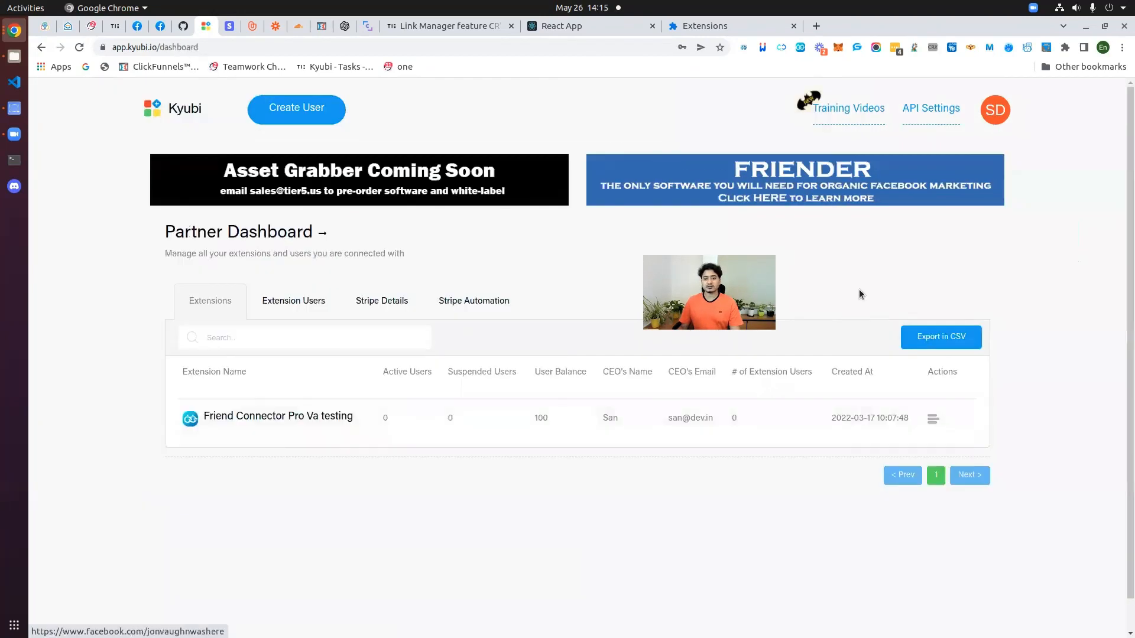
pyautogui.click(289, 116)
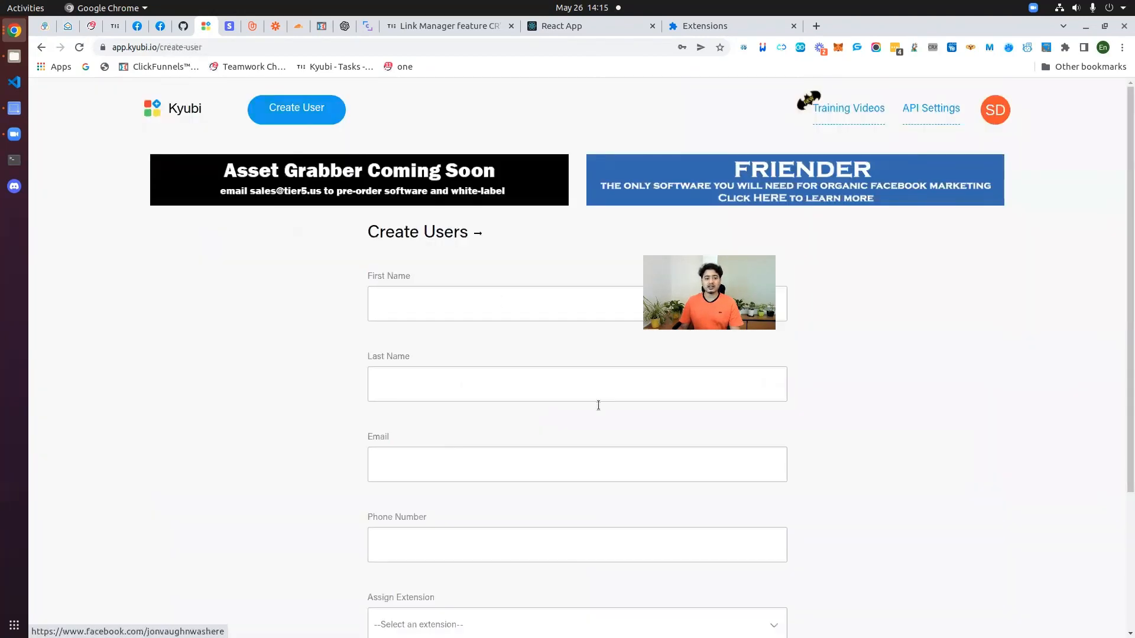
pyautogui.click(175, 105)
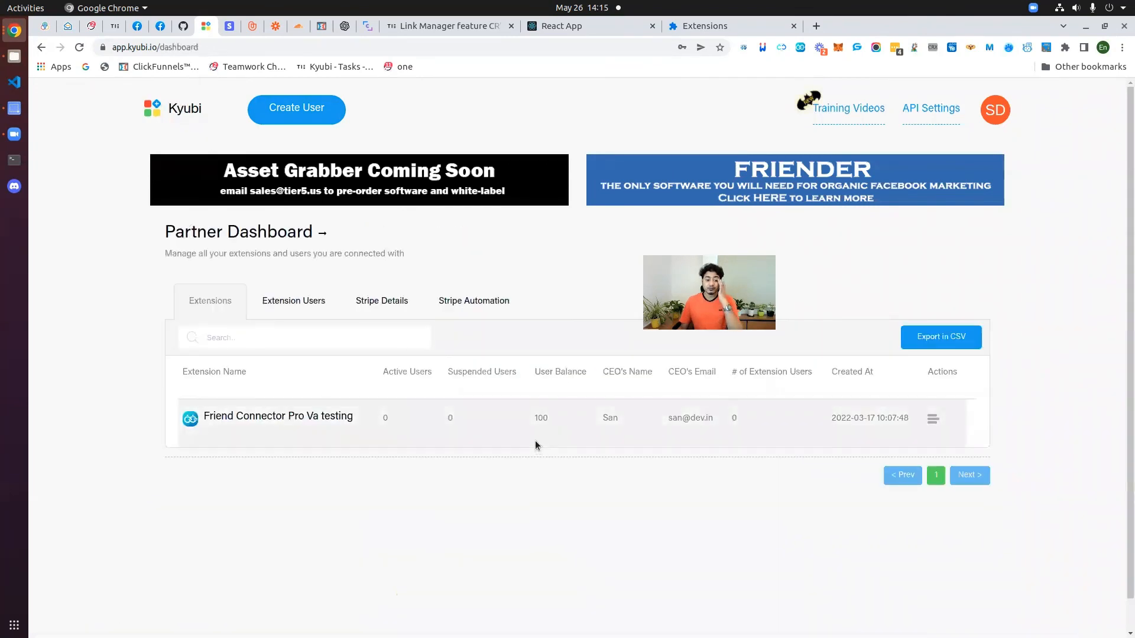